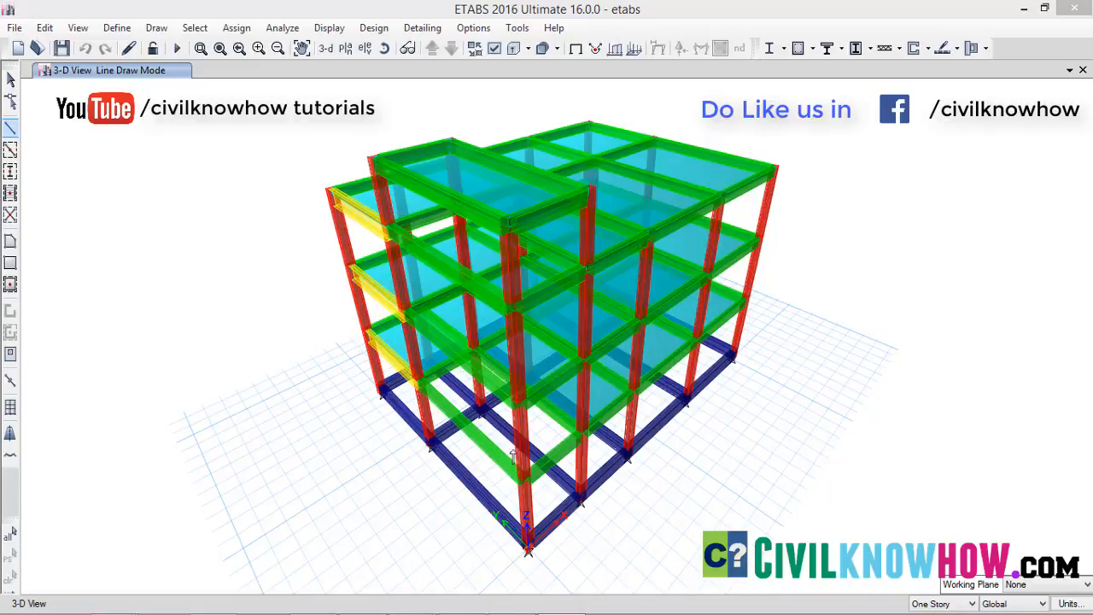
Show the plan view of the Ground story level and centre it in the window.
left_click(346, 48)
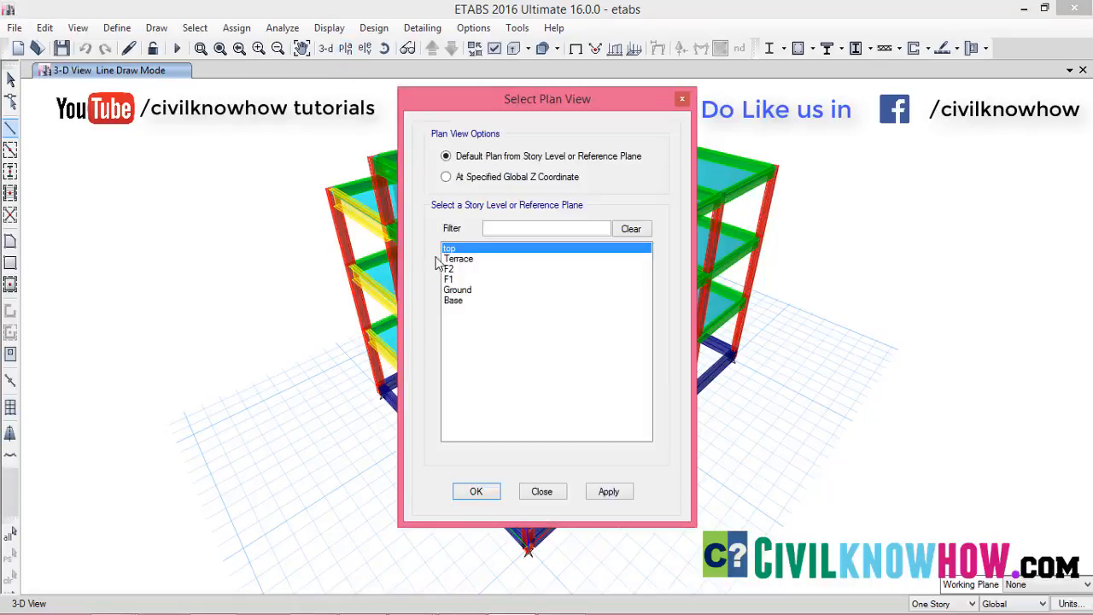
left_click(456, 291)
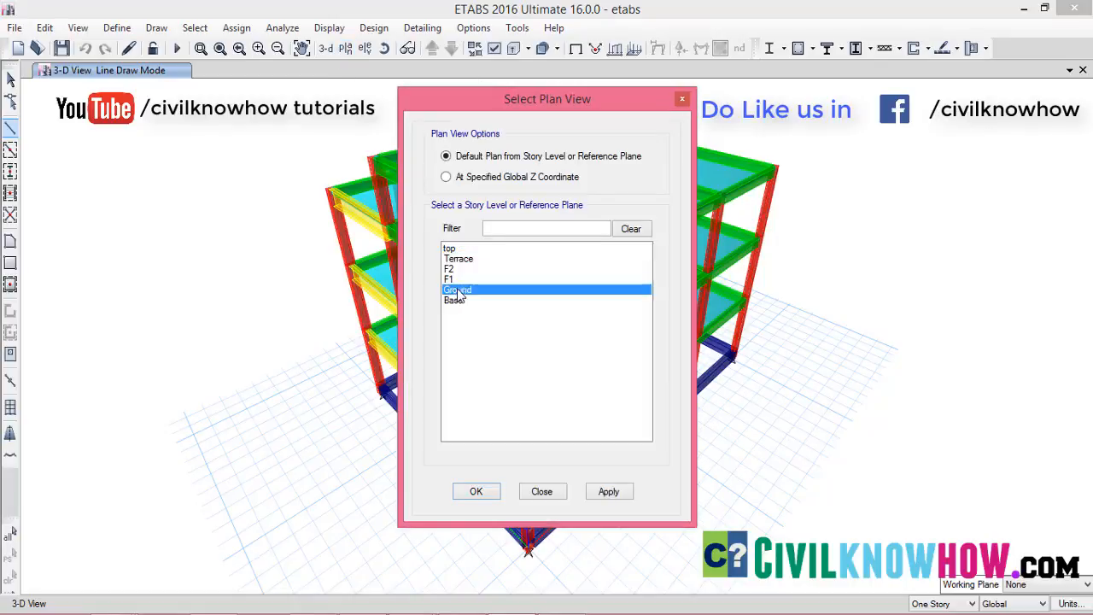
left_click(601, 492)
left_click(465, 491)
middle_click_drag(534, 476, 530, 418)
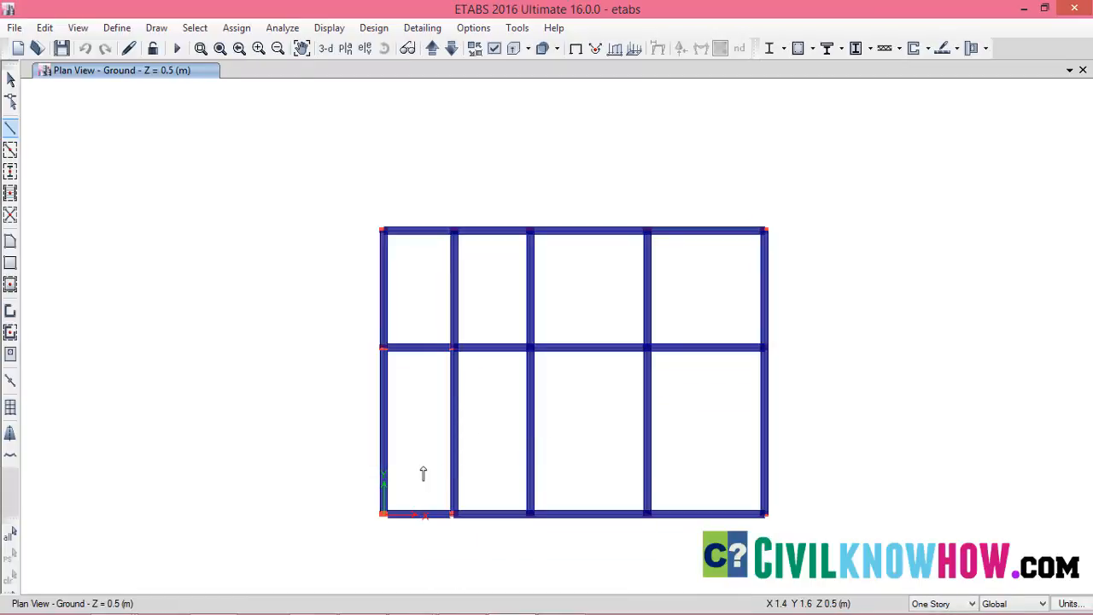
Turn off Extrude Frames and Extrude Shells in the view options of the Ground plan.
left_click(78, 28)
left_click(119, 143)
left_click(574, 209)
left_click(576, 224)
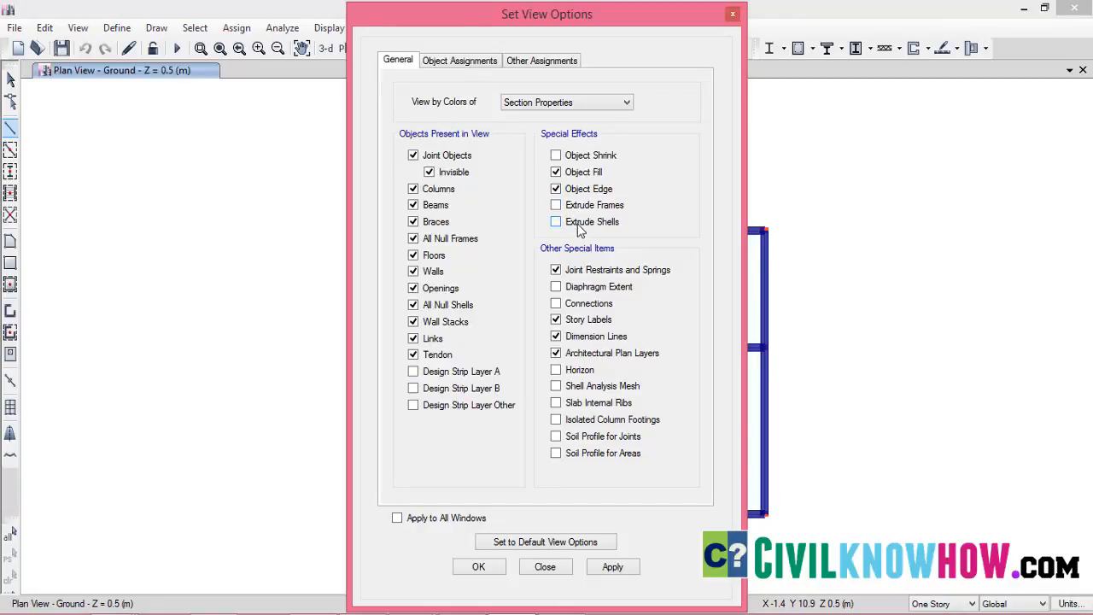
left_click(611, 570)
left_click(478, 566)
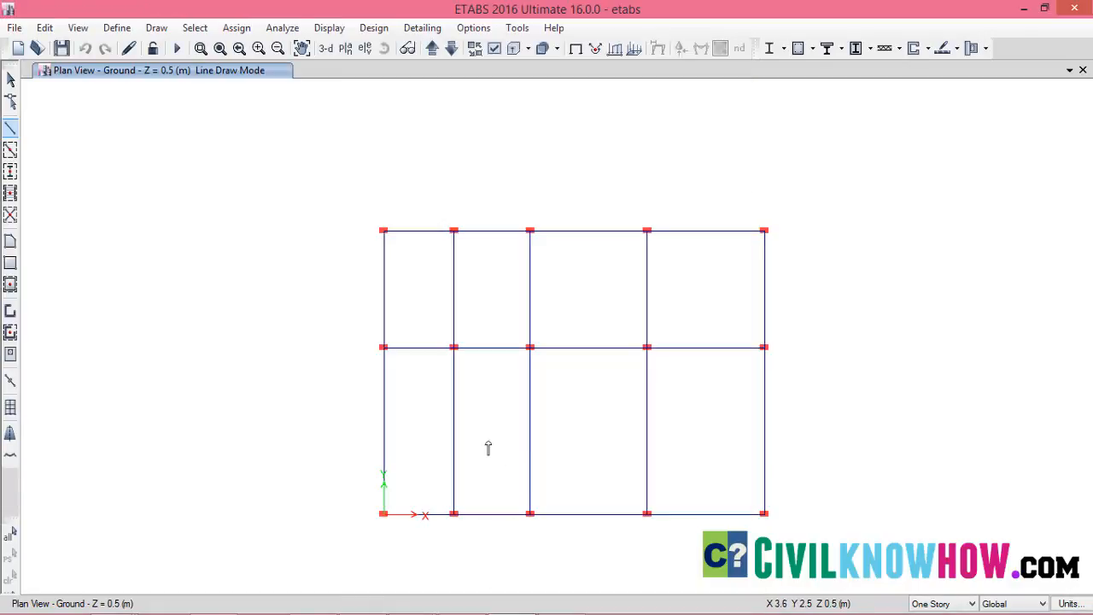
scroll(488, 447, "up", 1)
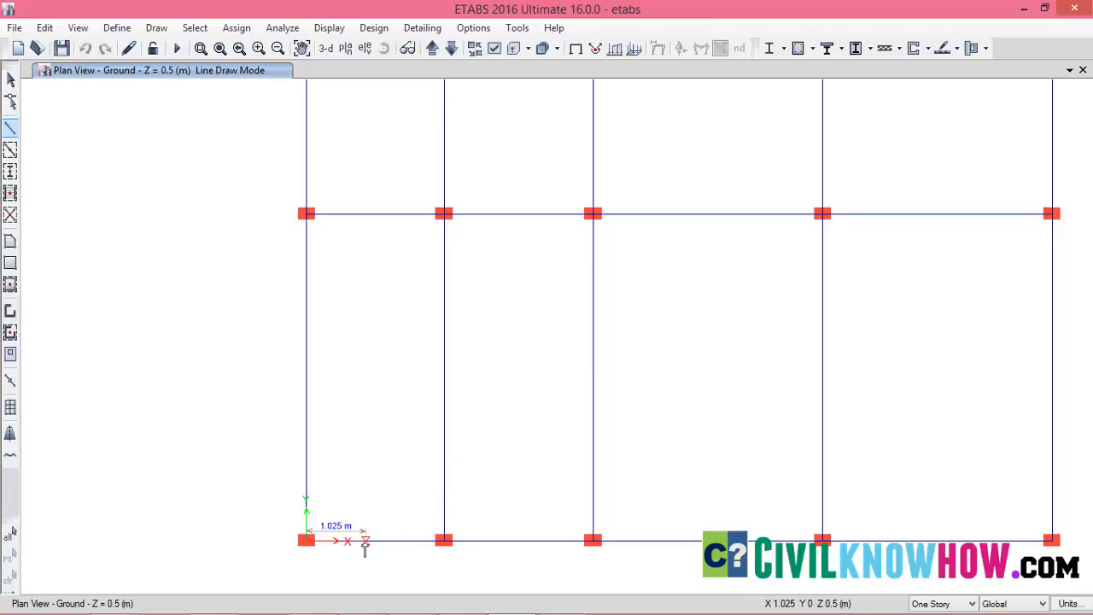
Review the frame section properties defined in the model.
left_click(116, 29)
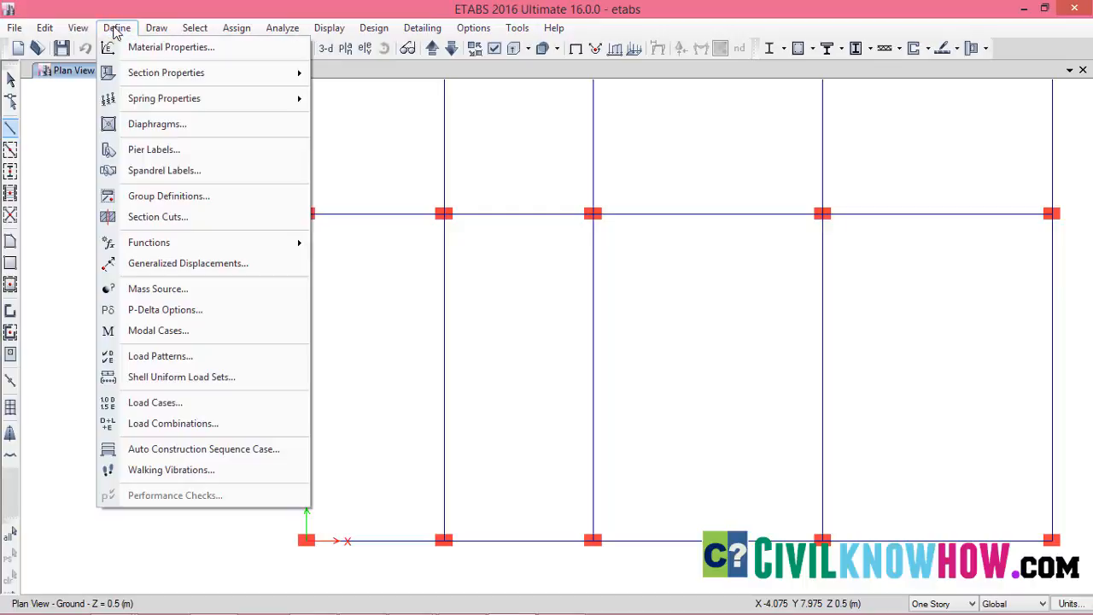
mouse_move(171, 72)
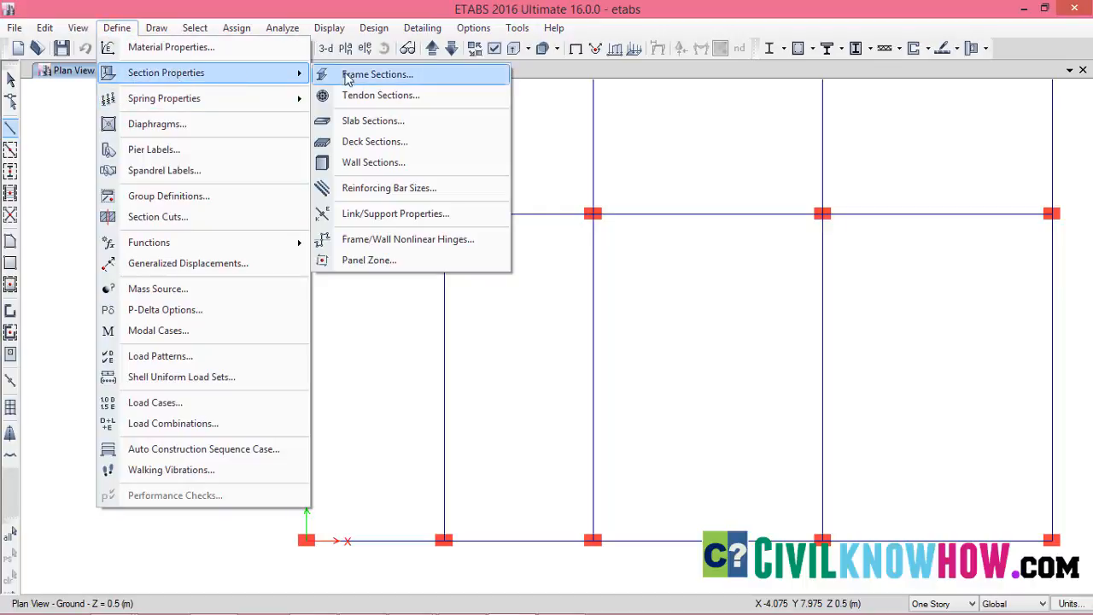
left_click(376, 75)
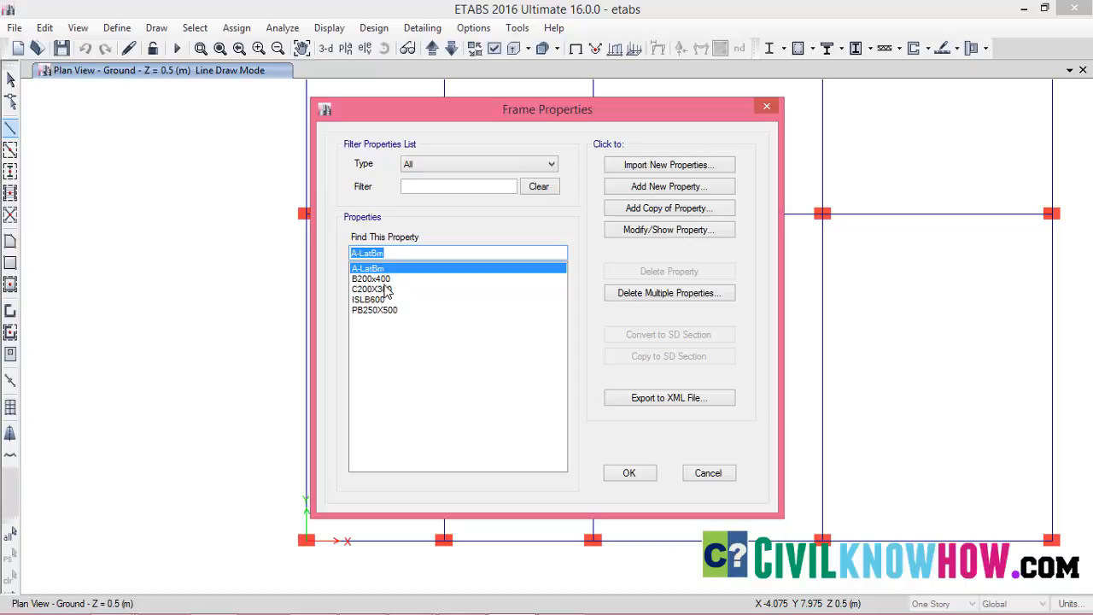
key("Escape")
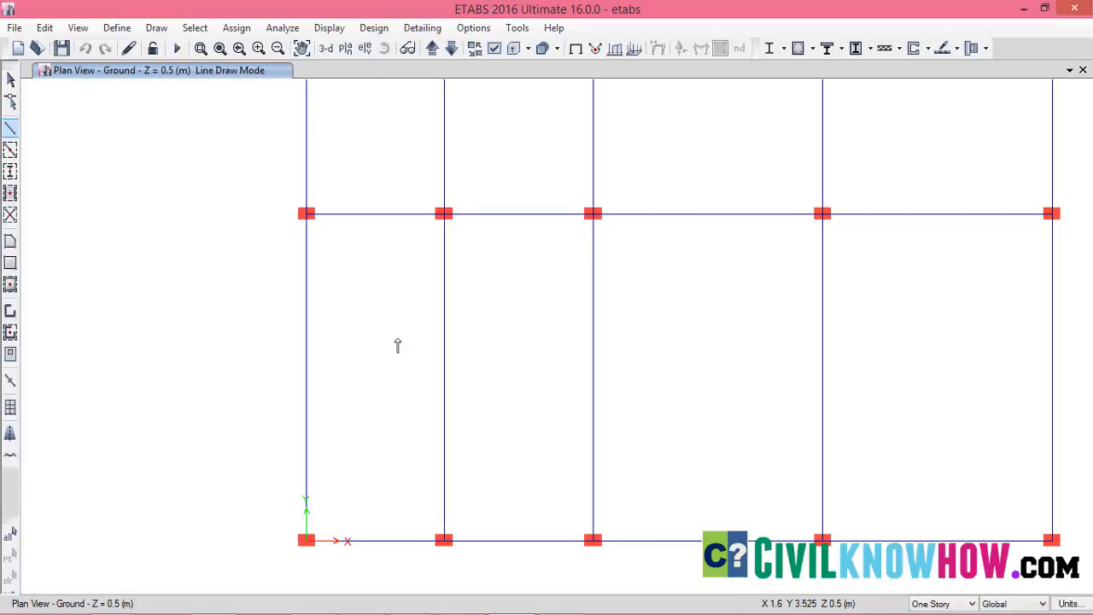
Draw a straight B200x400 beam with a 1.5 m plan normal offset, from the origin column to the adjacent column along the X axis.
left_click(11, 130)
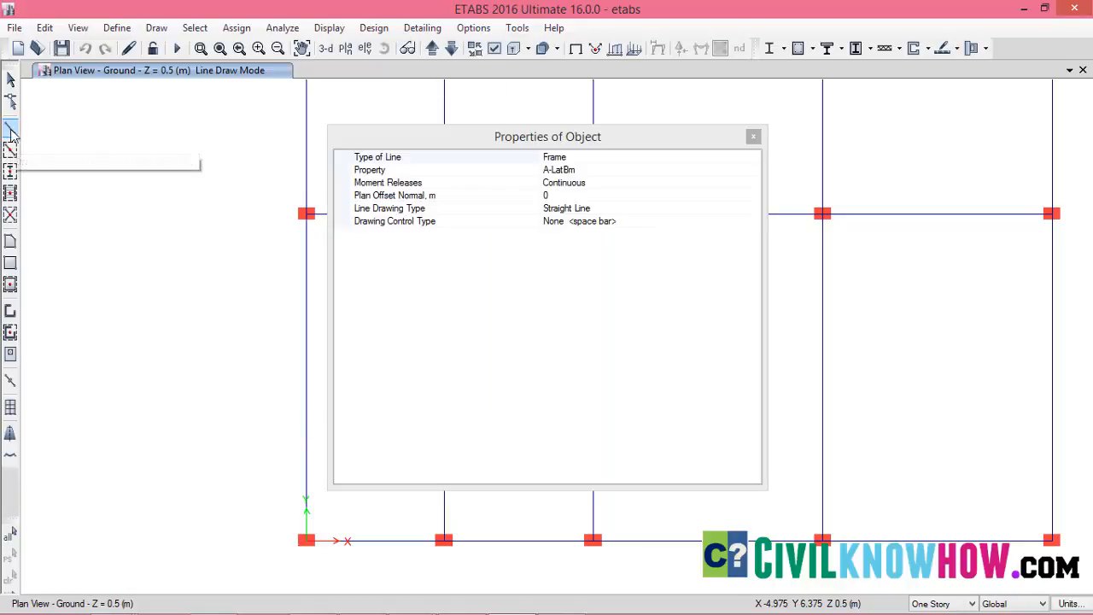
left_click(576, 171)
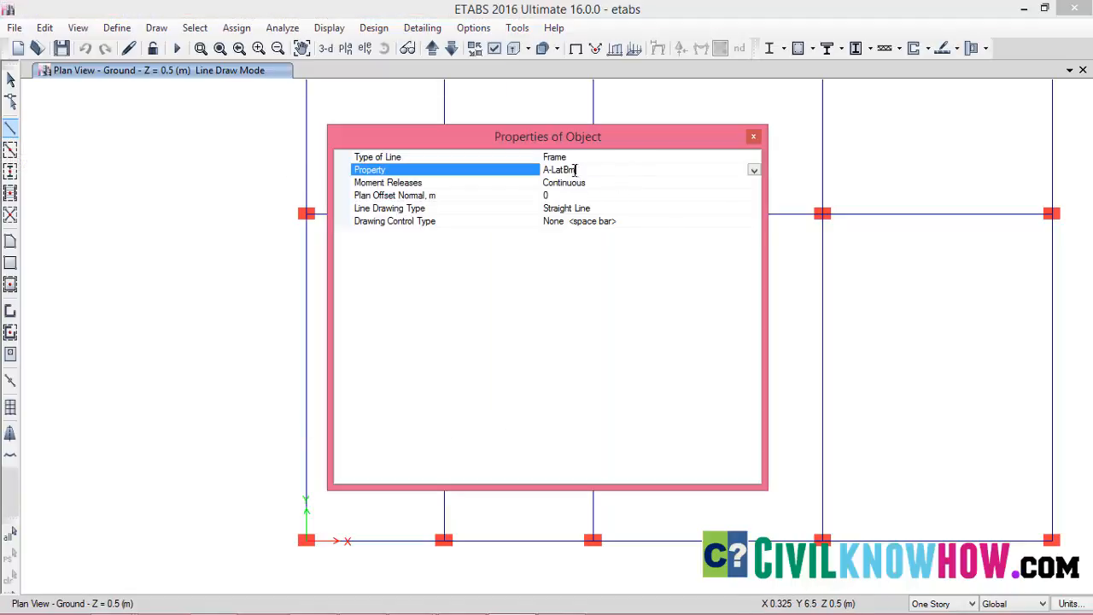
left_click(753, 170)
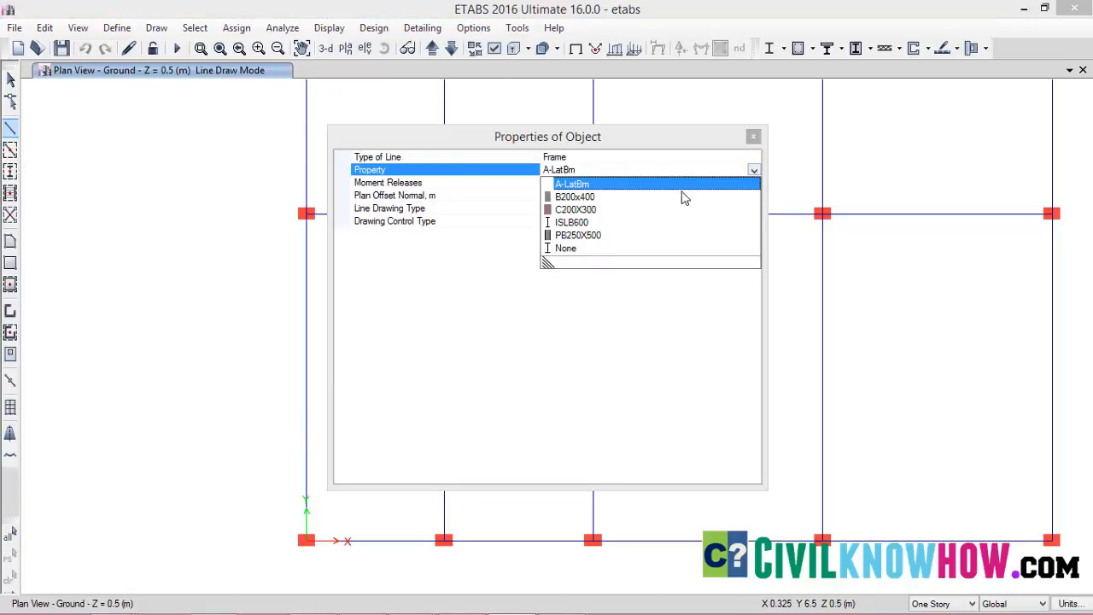
left_click(577, 197)
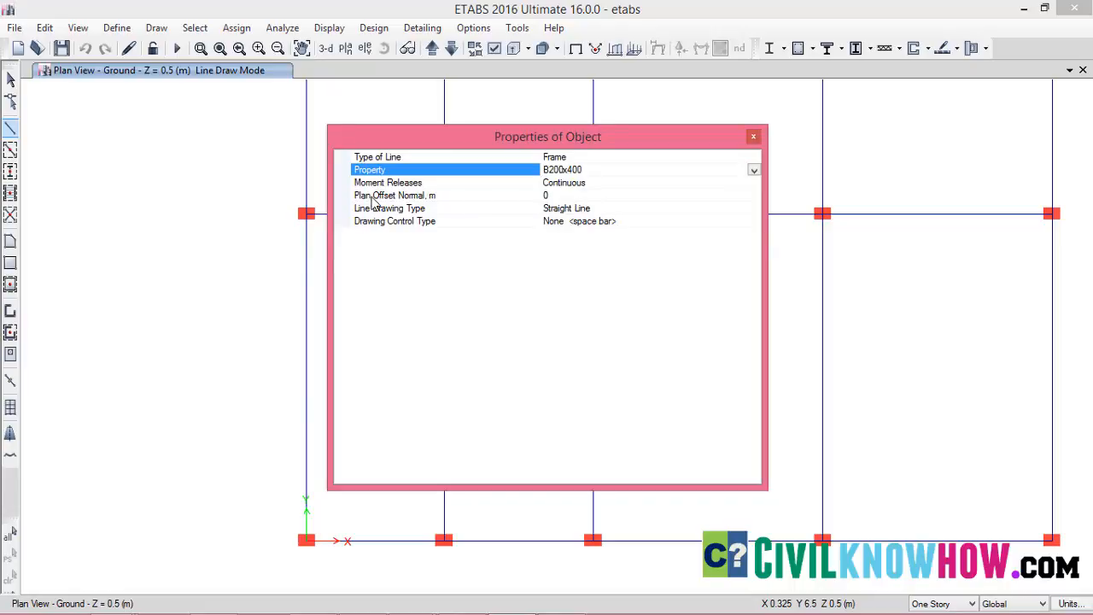
left_click(554, 196)
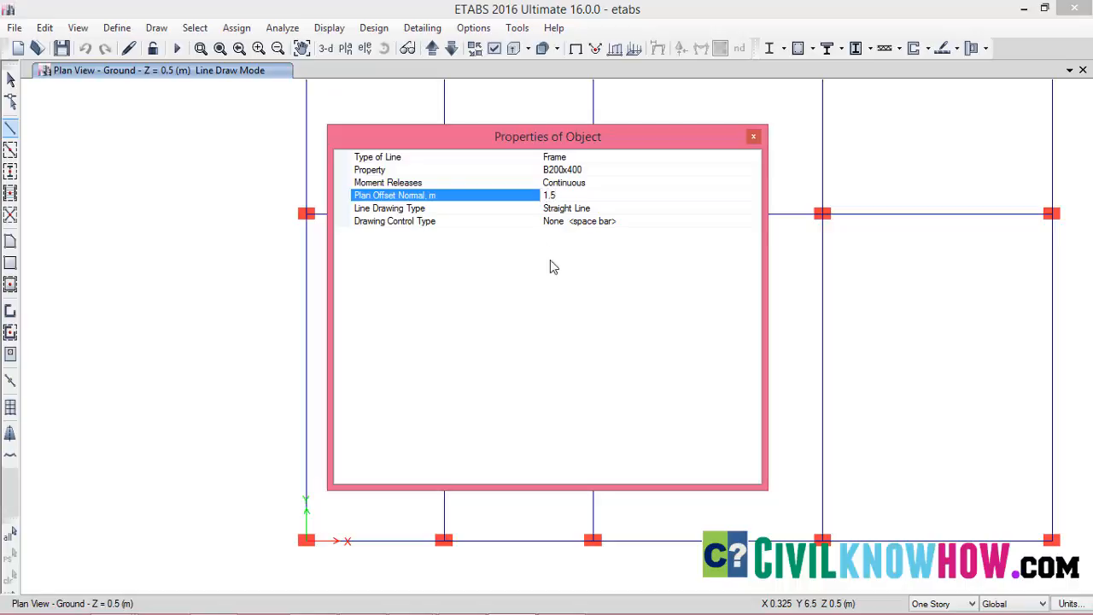
left_click_drag(713, 145, 589, 59)
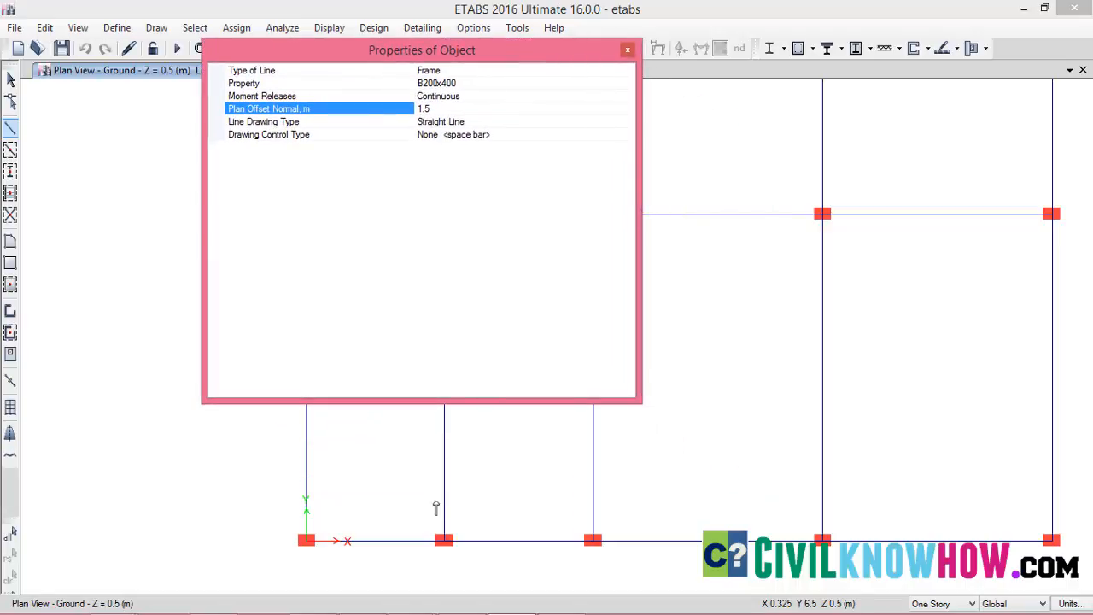
left_click(305, 540)
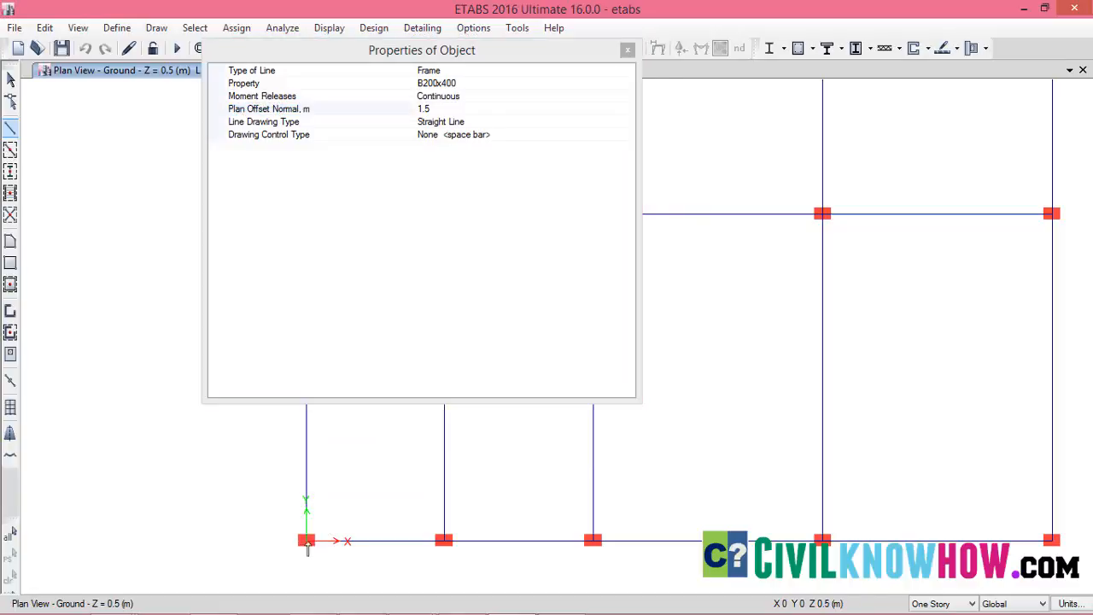
left_click(444, 540)
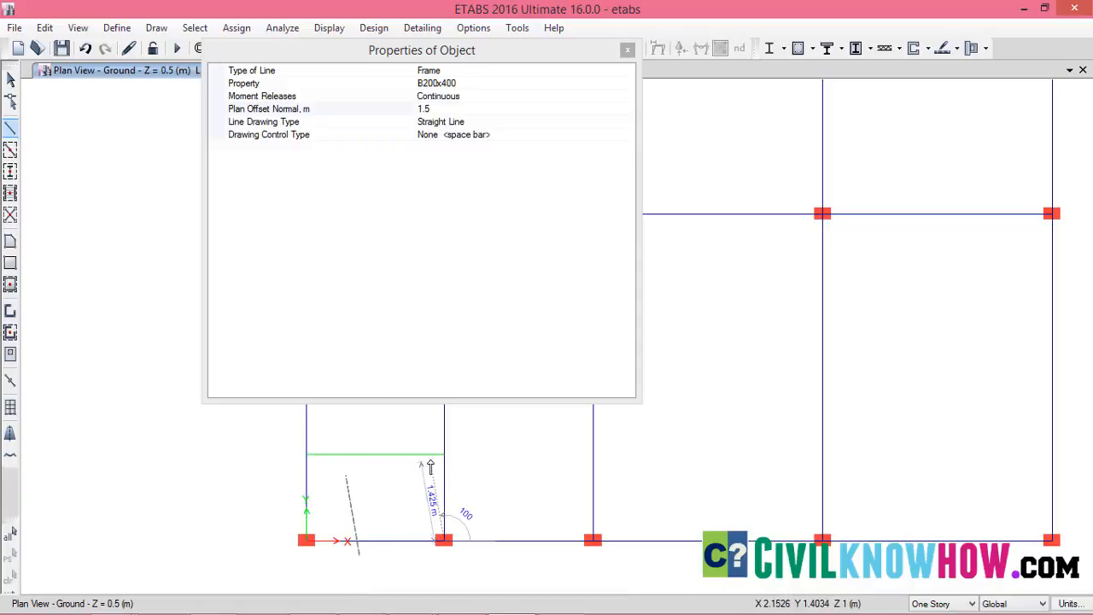
key("Escape")
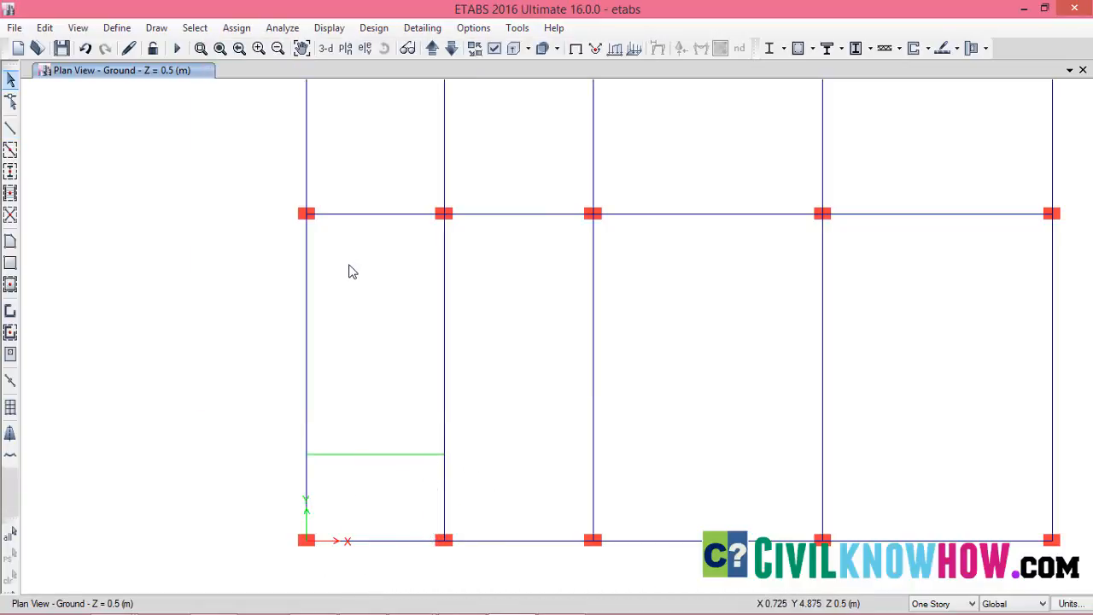
Look at the model in 3-D and show the elevation along grid line A.
left_click(326, 48)
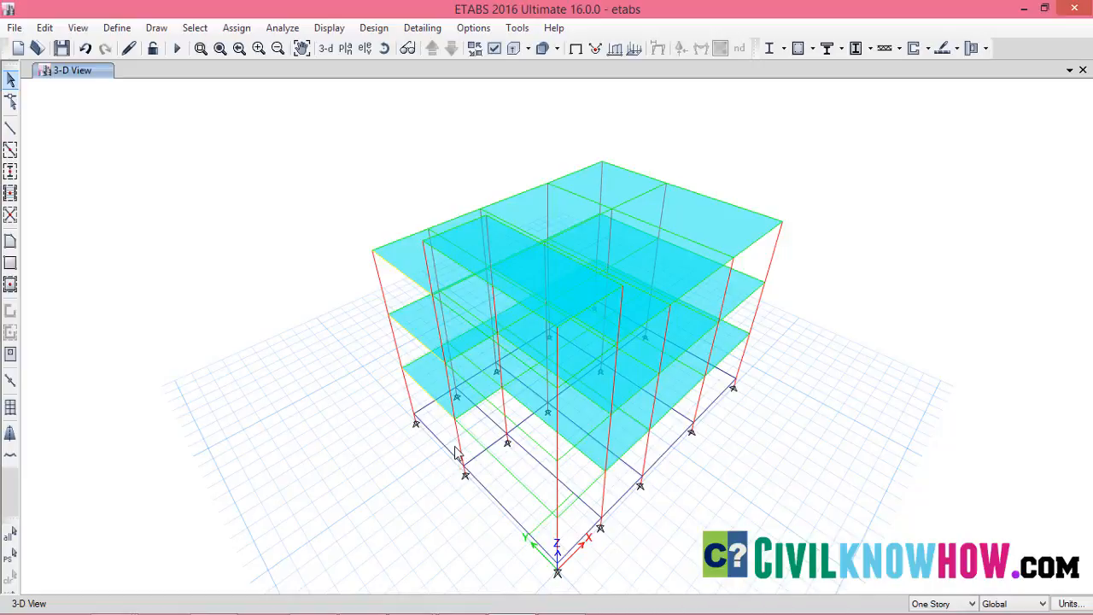
left_click(365, 48)
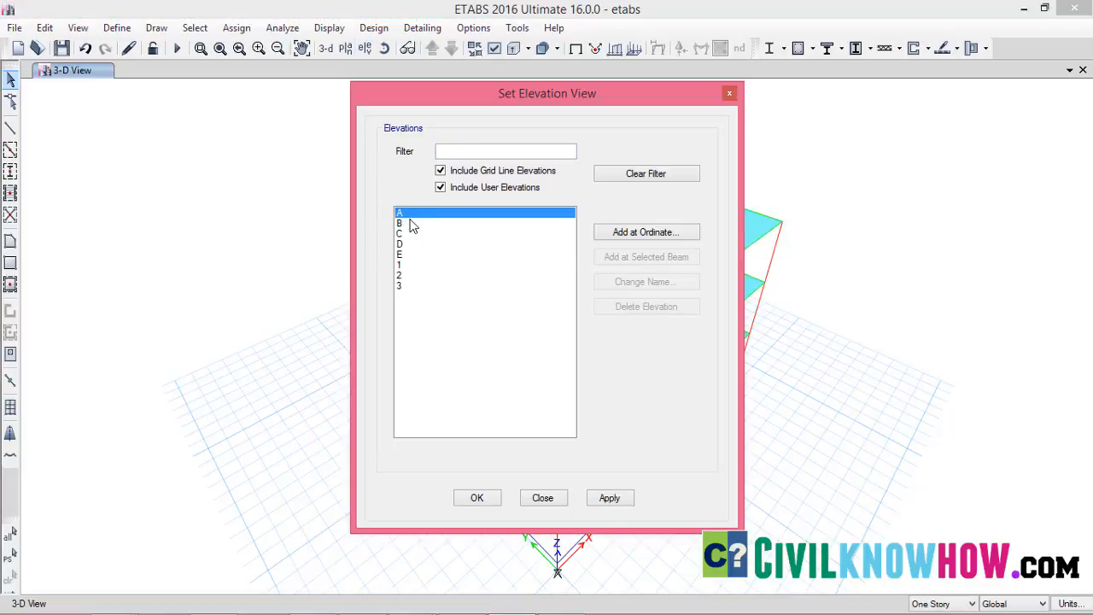
left_click(609, 499)
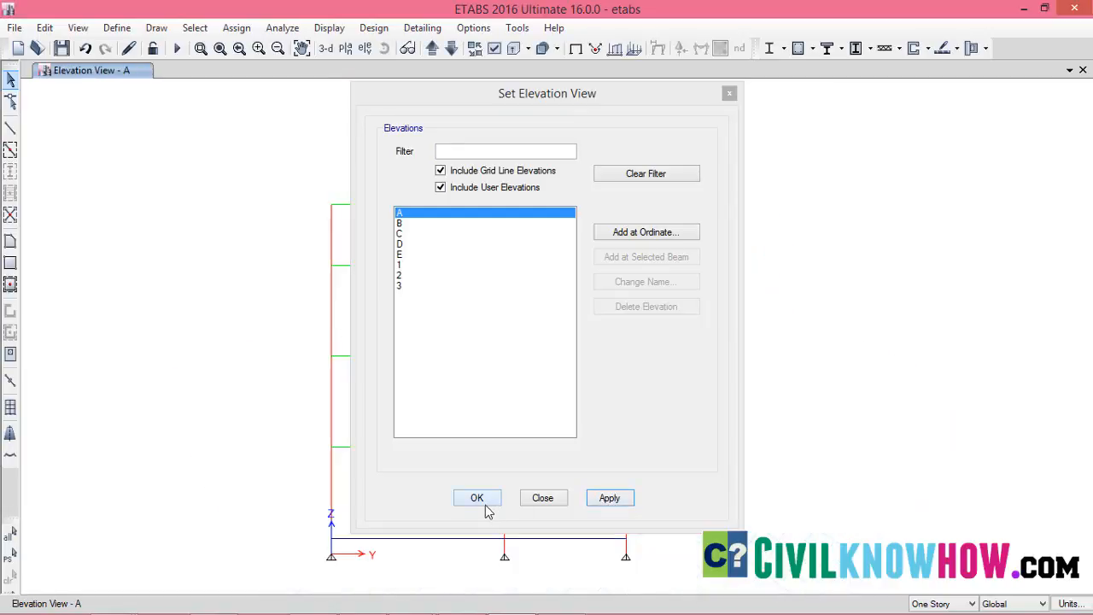
left_click(476, 498)
middle_click_drag(481, 500, 481, 466)
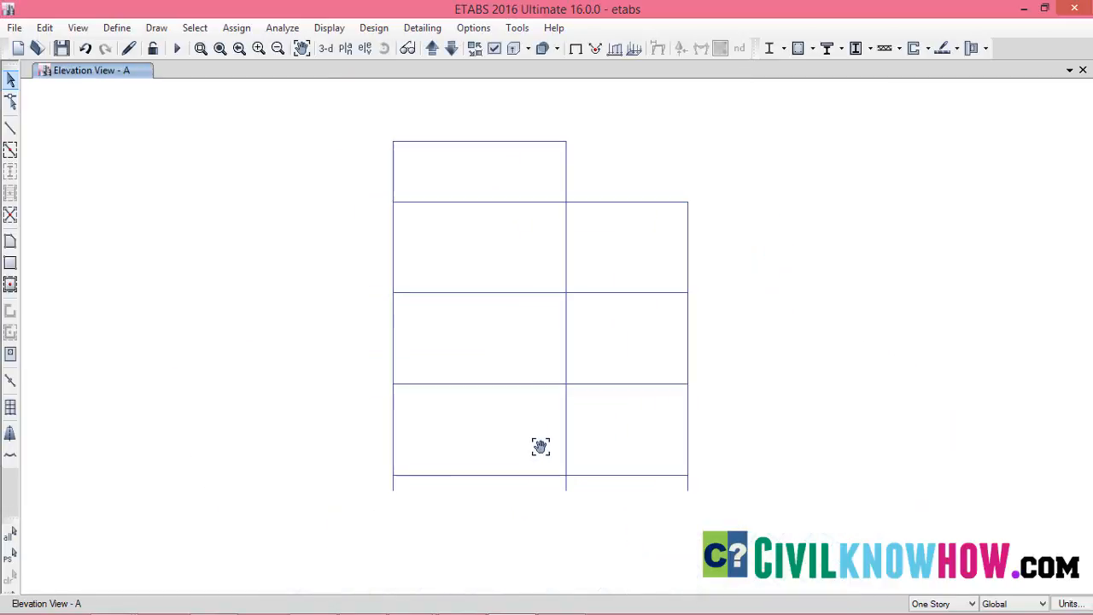
scroll(532, 441, "up", 2)
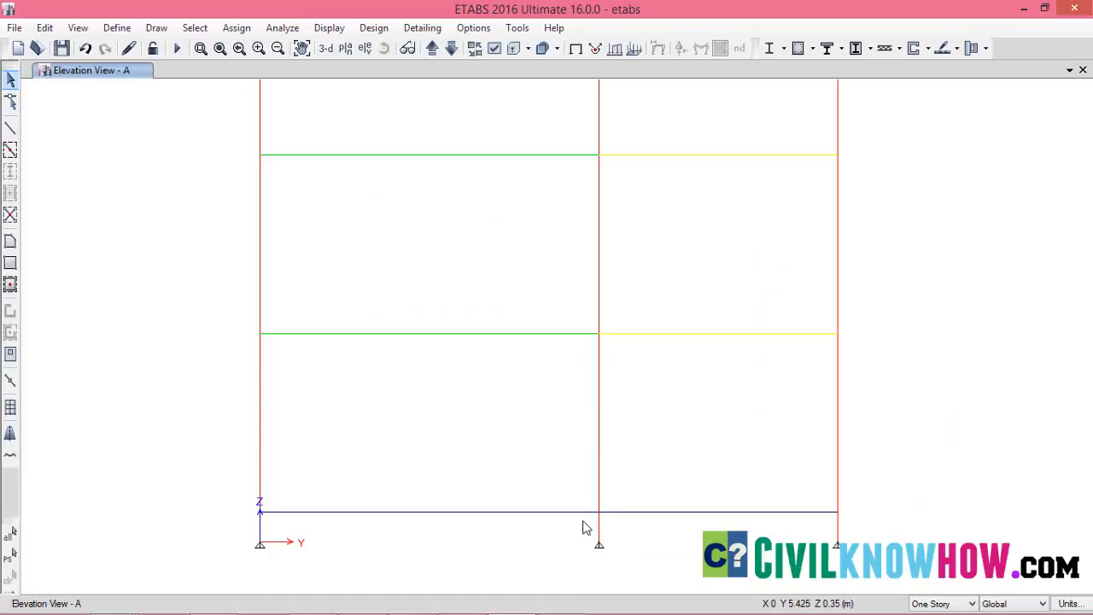
Divide the middle column between the ground beam and the first floor beam into 2 frame objects.
left_click(599, 408)
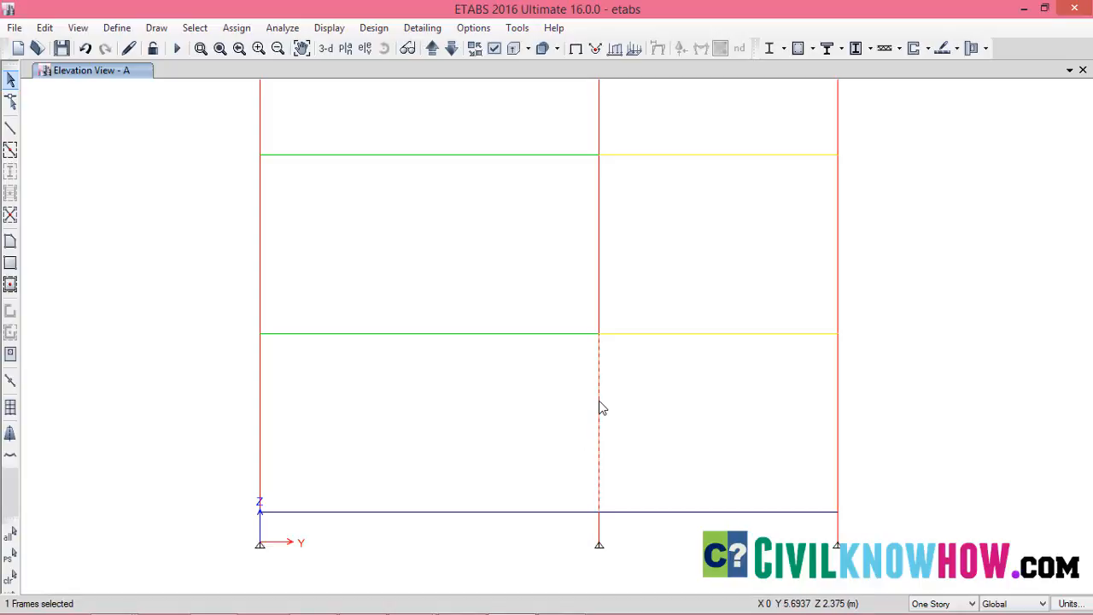
left_click(42, 29)
mouse_move(118, 401)
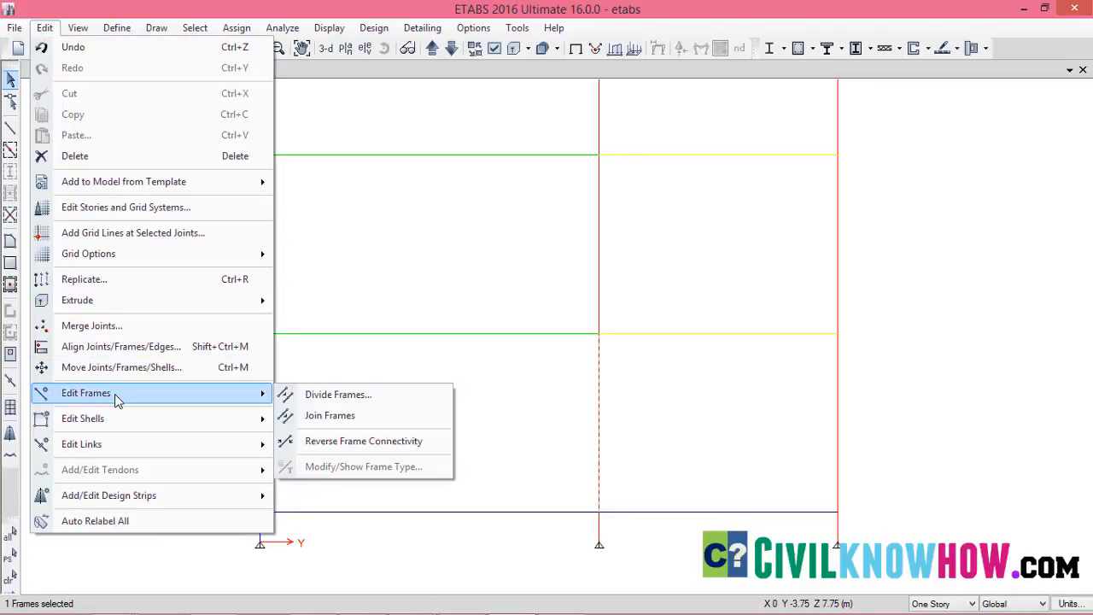
left_click(338, 395)
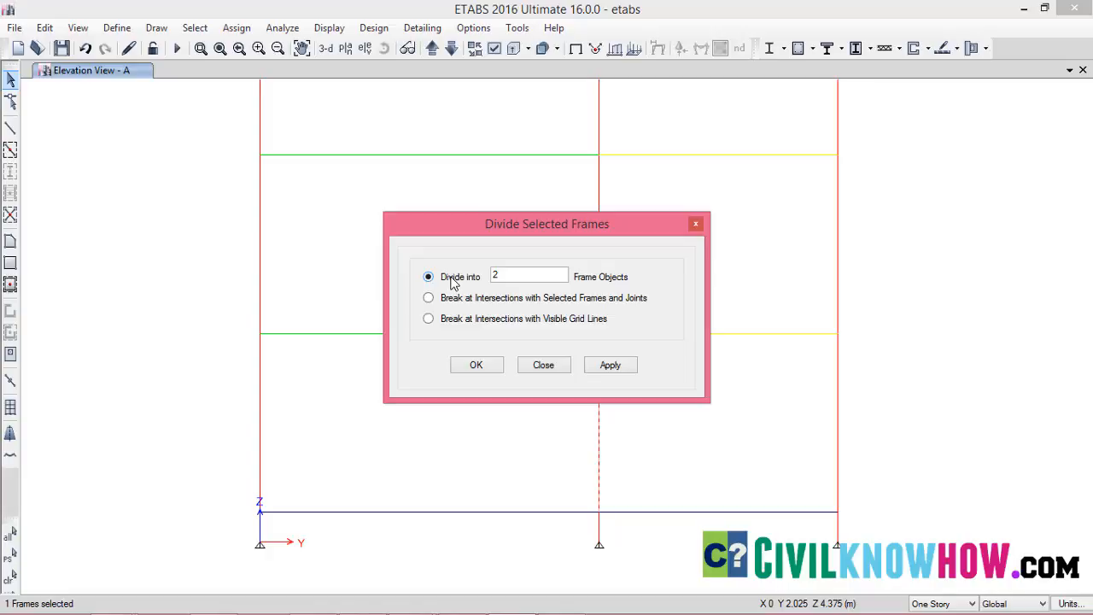
left_click(611, 366)
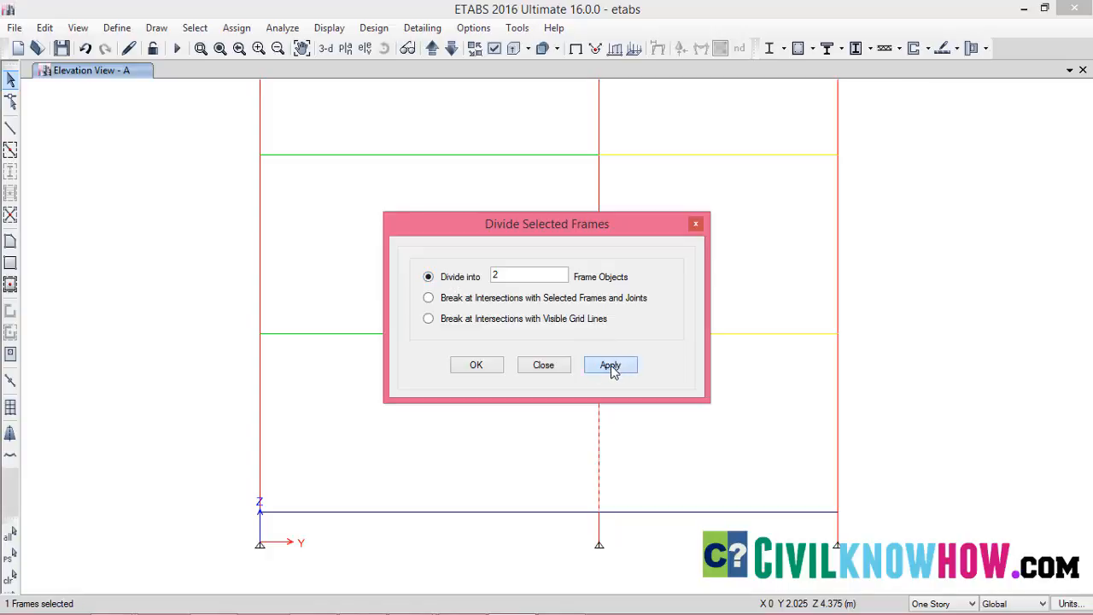
left_click(477, 365)
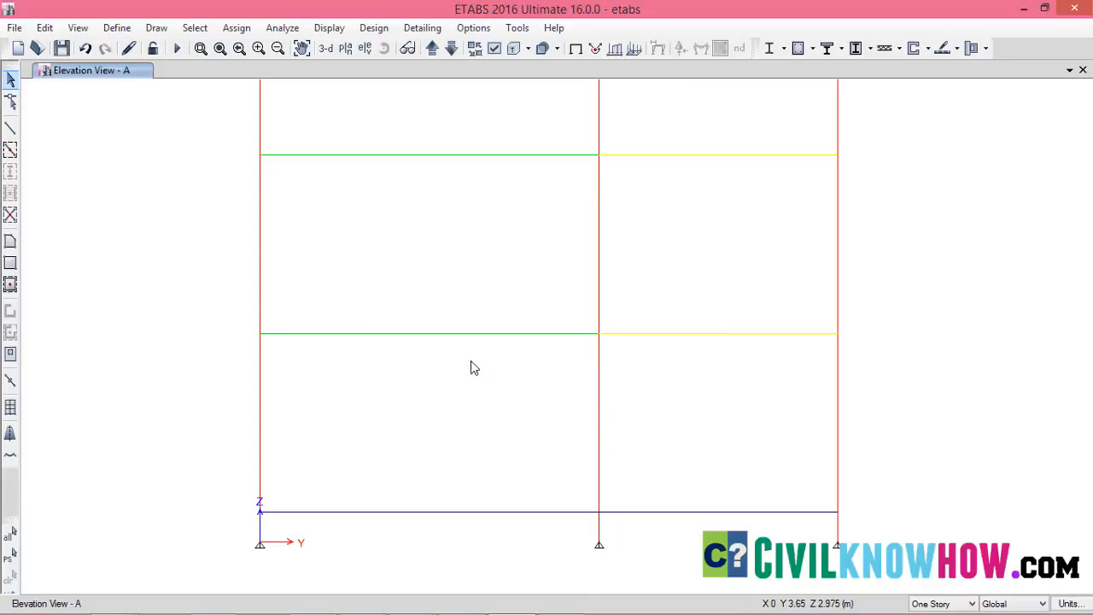
Check the division of the middle column by selecting and deselecting its upper and lower segments.
left_click(600, 386)
left_click(599, 453)
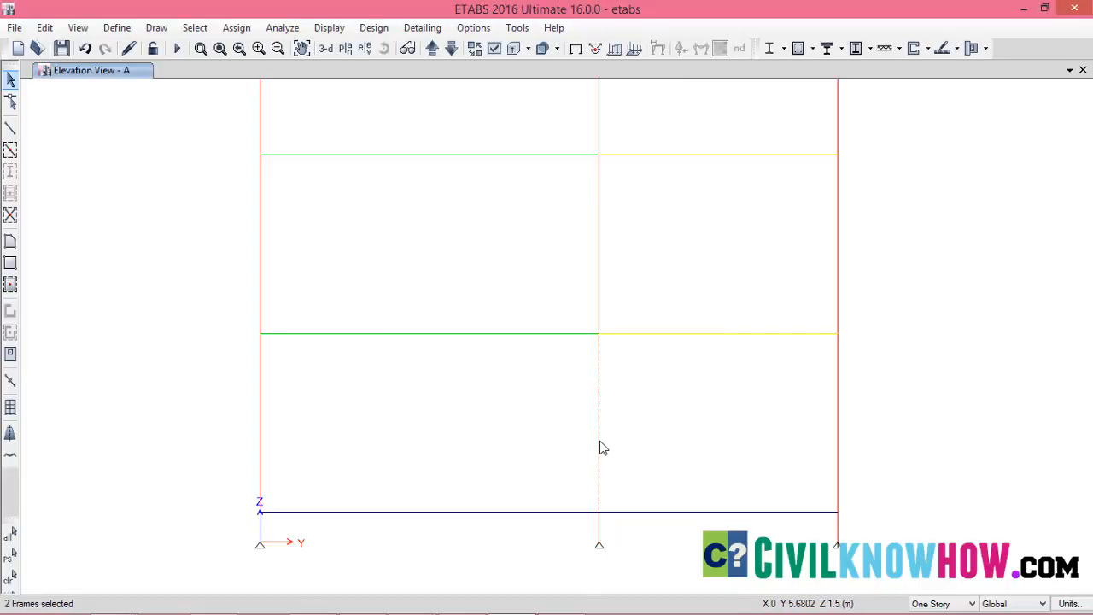
left_click(599, 397)
left_click(600, 377)
left_click(600, 448)
left_click(598, 397)
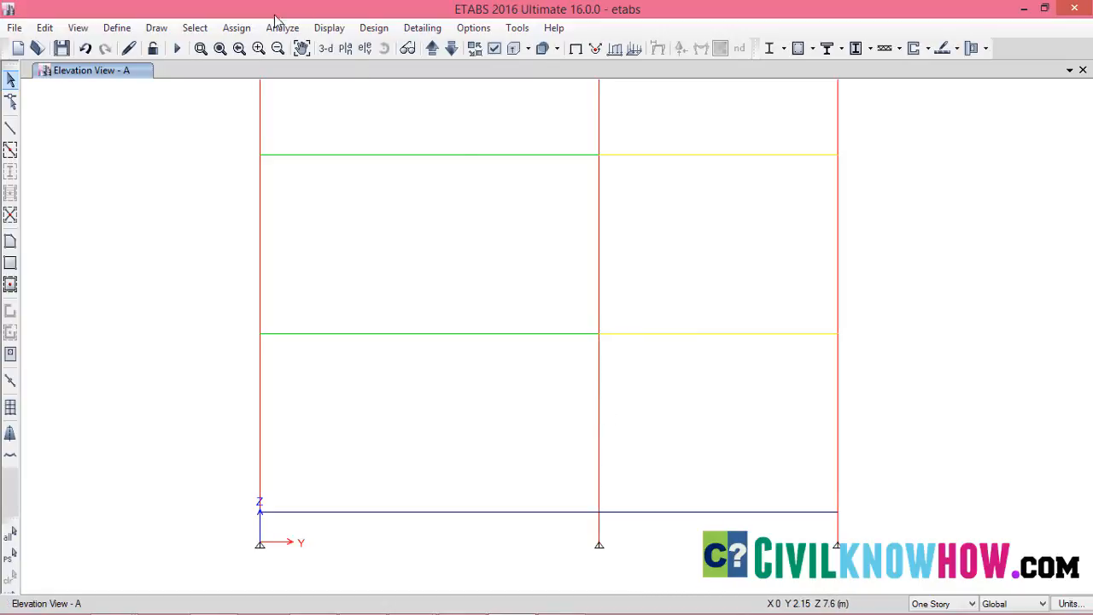
Divide the other column bordering the open bay, between ground beam and first floor, into 2 frame objects in 3-D and check its upper segment.
left_click(326, 48)
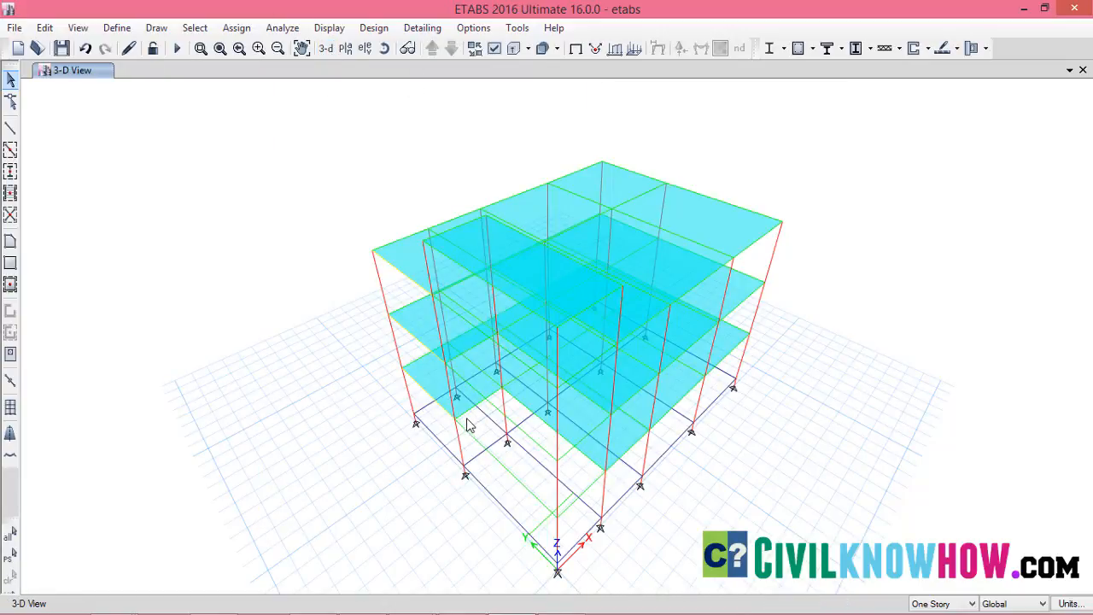
scroll(474, 431, "up", 4)
scroll(513, 359, "up", 5)
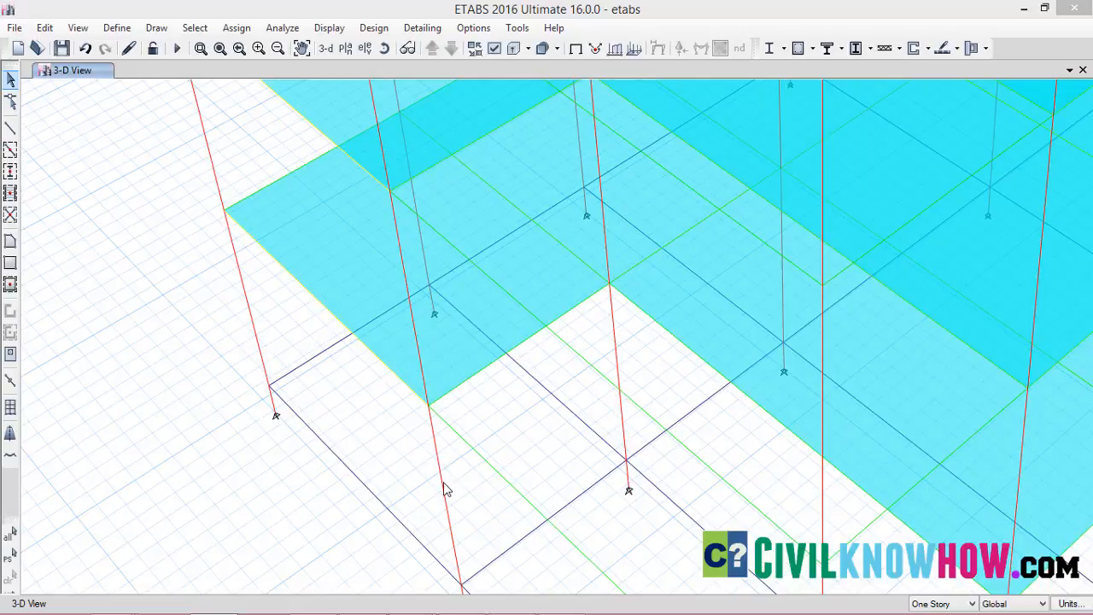
left_click(617, 368)
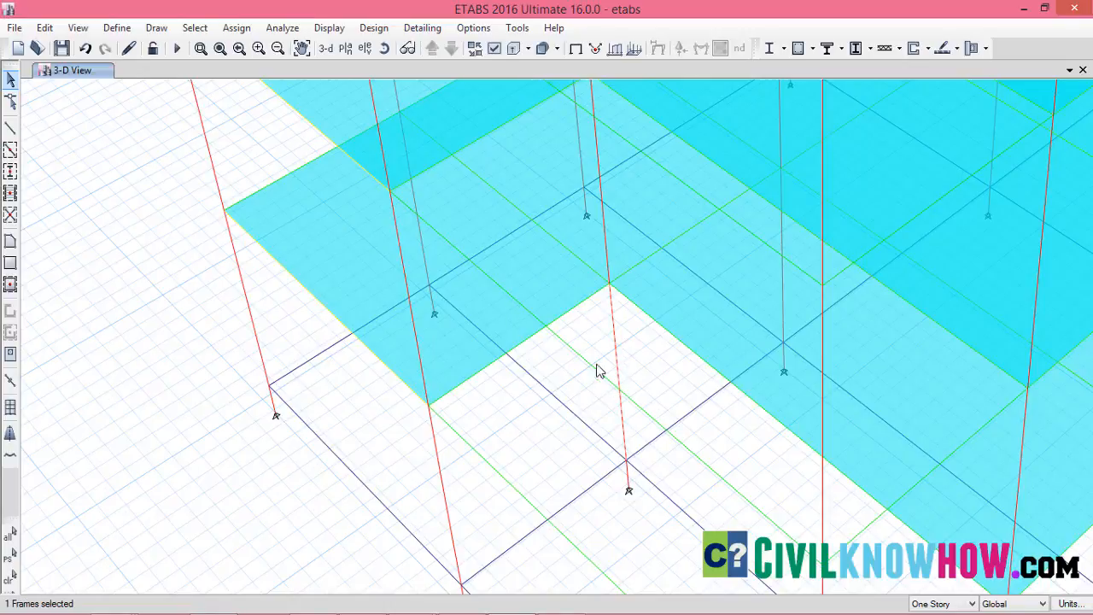
left_click(47, 29)
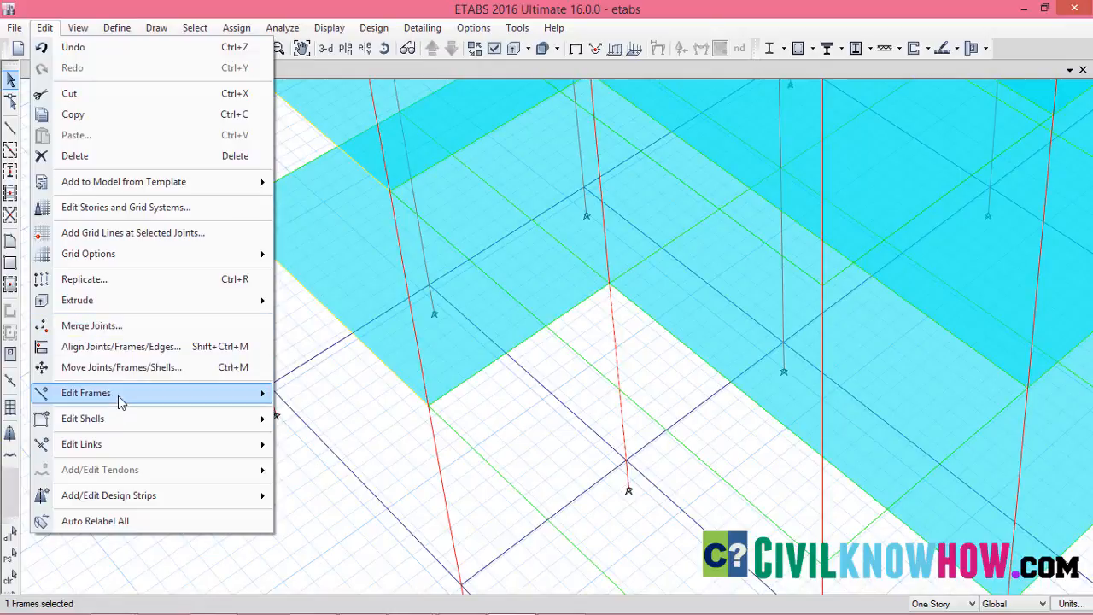
mouse_move(120, 402)
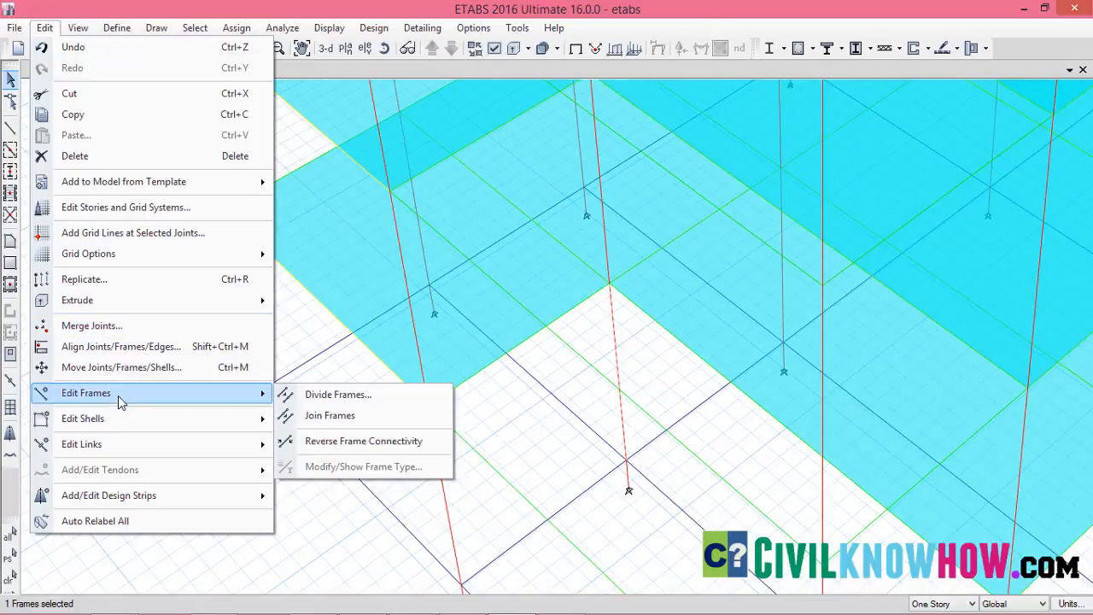
left_click(313, 395)
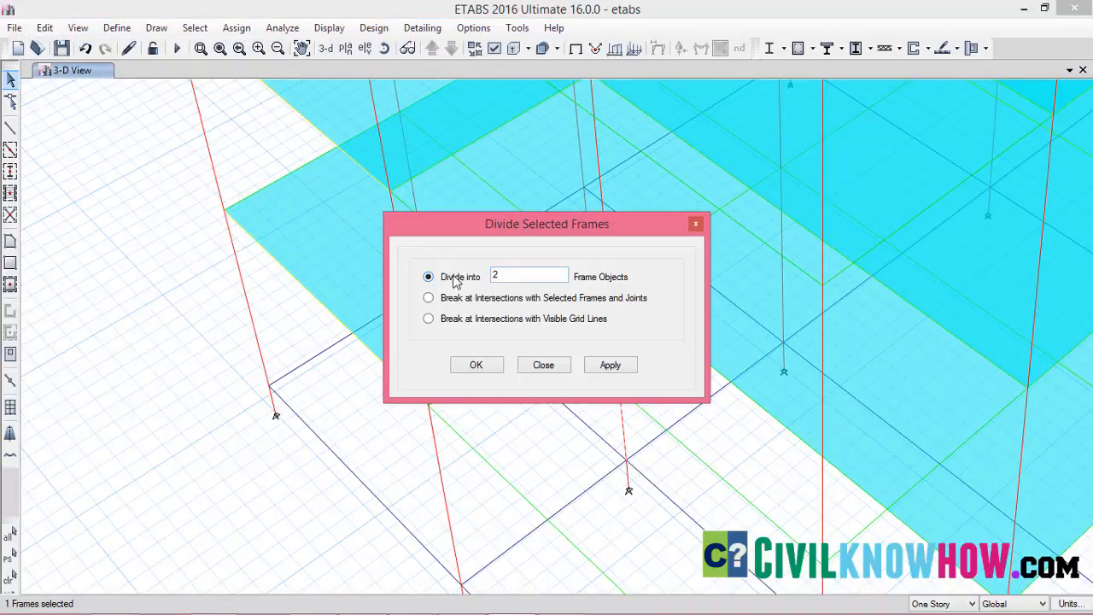
left_click(608, 365)
left_click(474, 365)
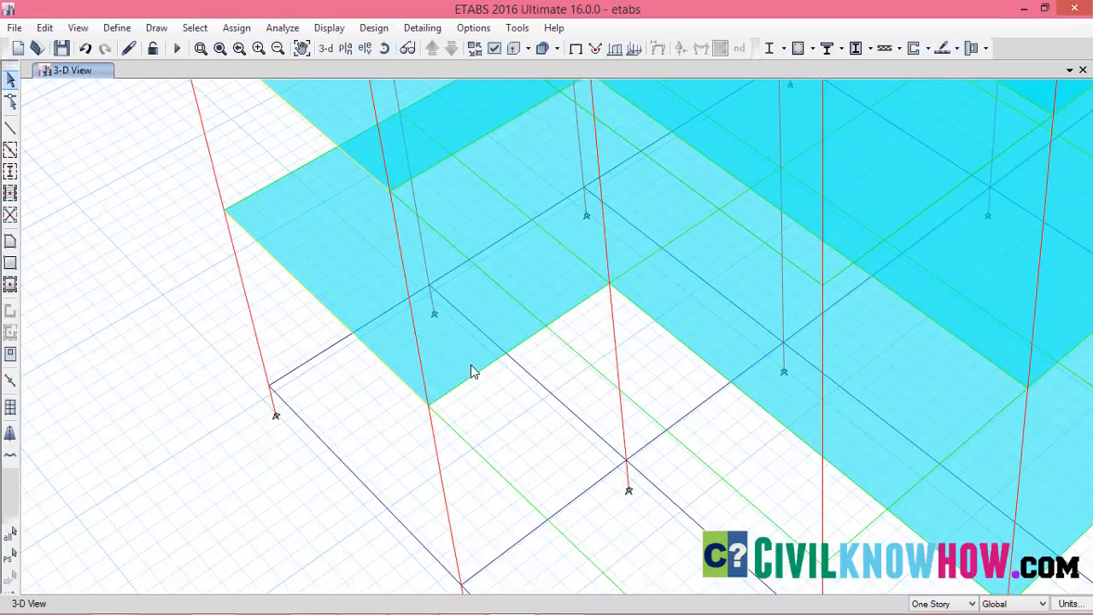
left_click(620, 350)
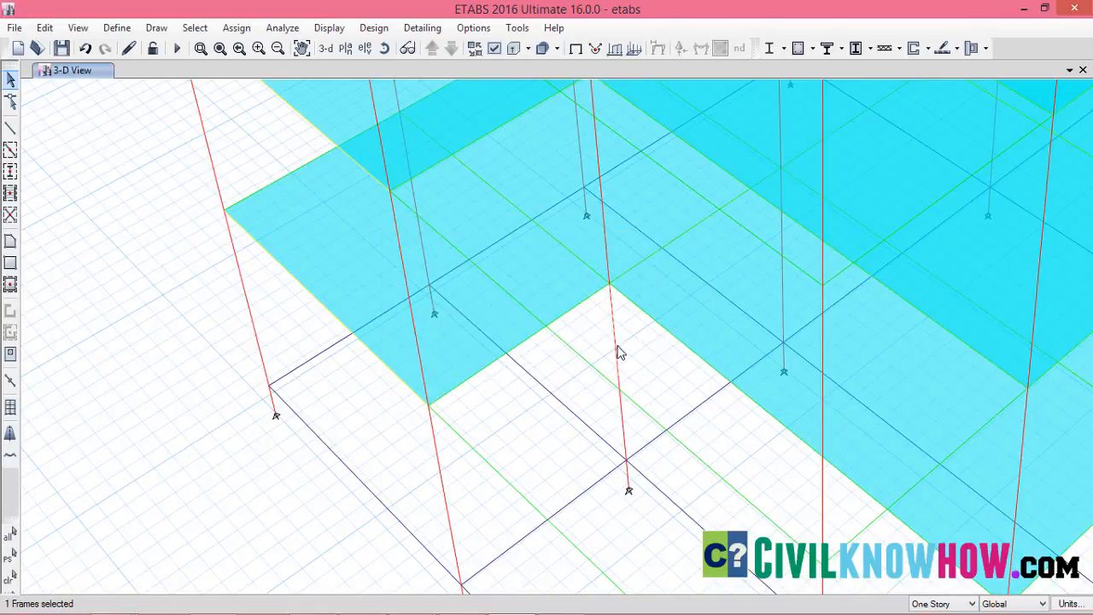
left_click(623, 415)
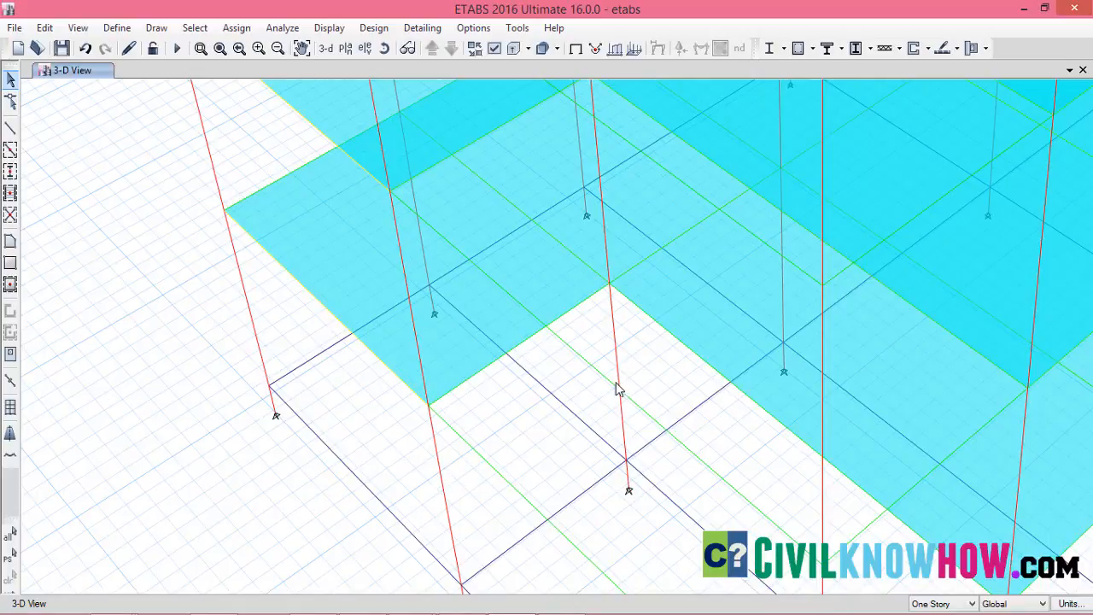
Draw a straight B200x400 beam with zero plan offset between the mid-height division points of the two divided columns.
left_click(10, 129)
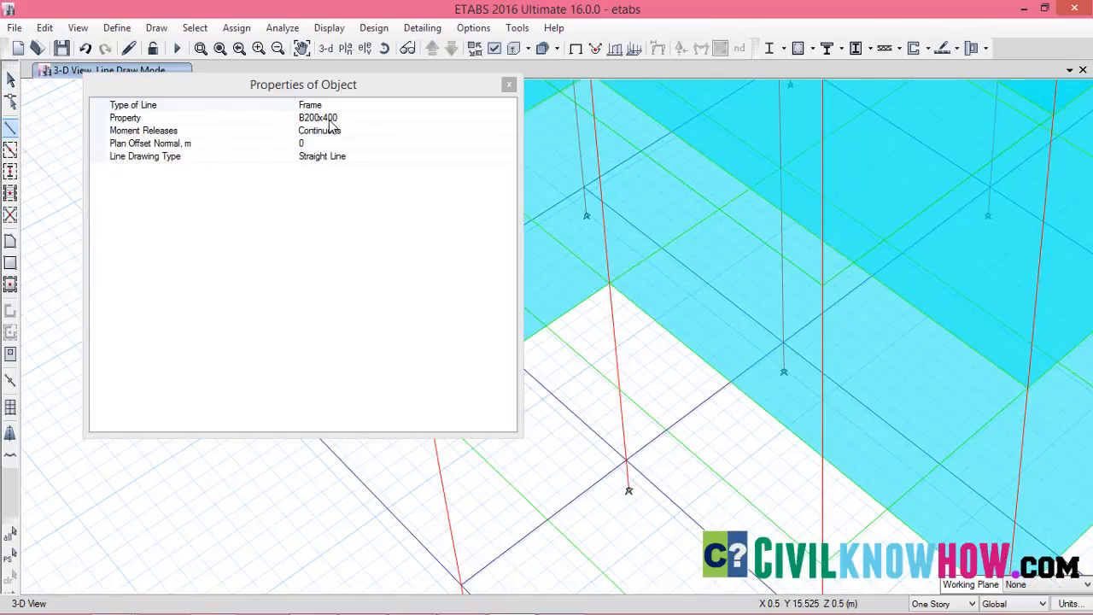
left_click(509, 85)
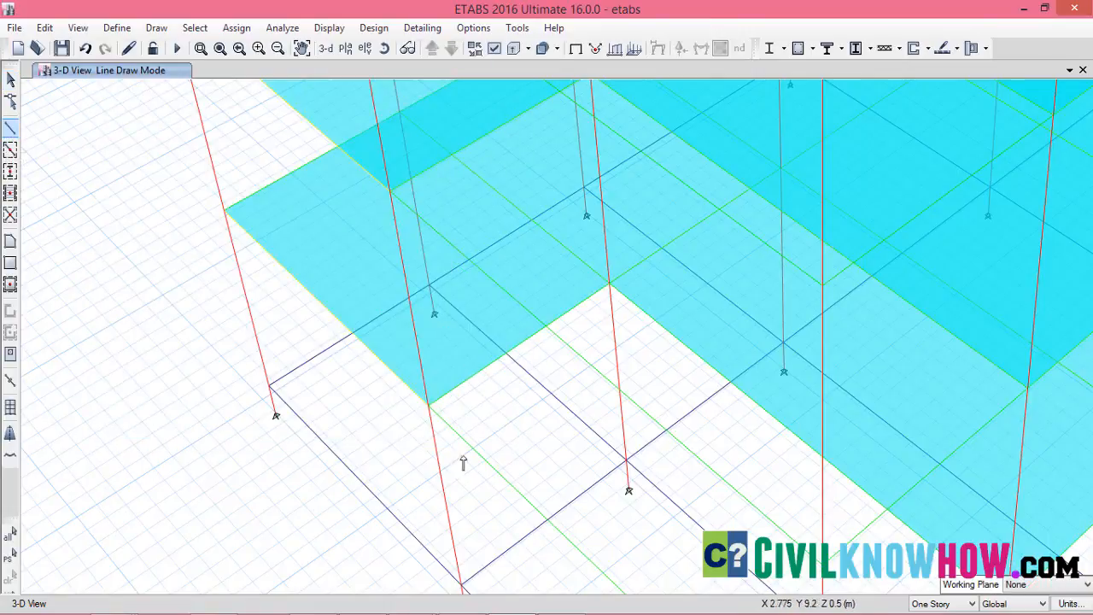
left_click(442, 492)
left_click(618, 376)
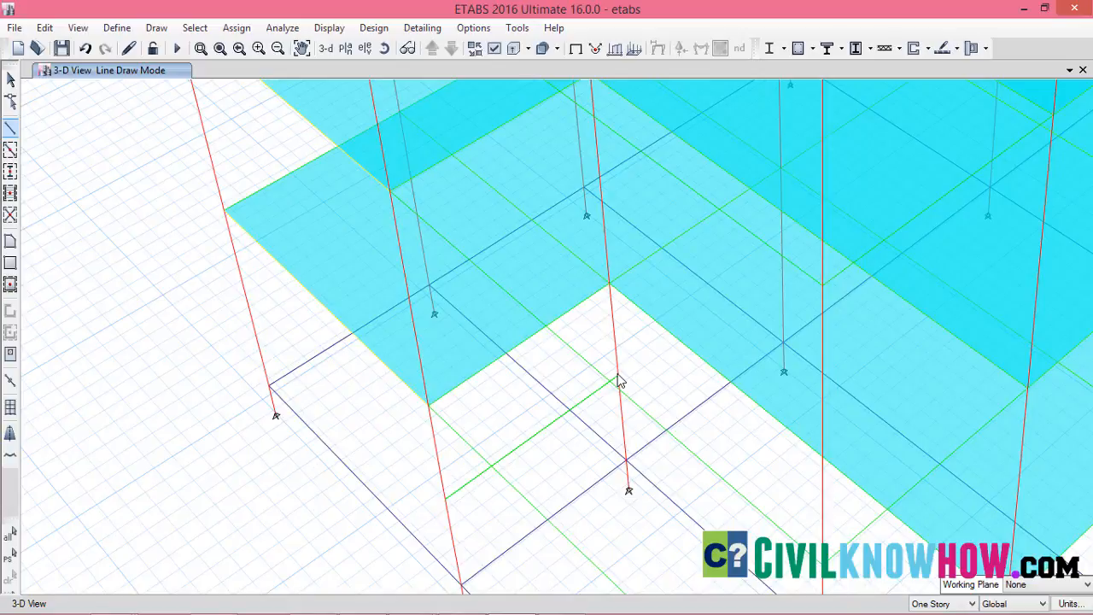
Draw a second B200x400 beam parallel to the mid-height beam, using the column division points and a 1.5 m plan normal offset.
middle_click_drag(619, 382, 541, 324)
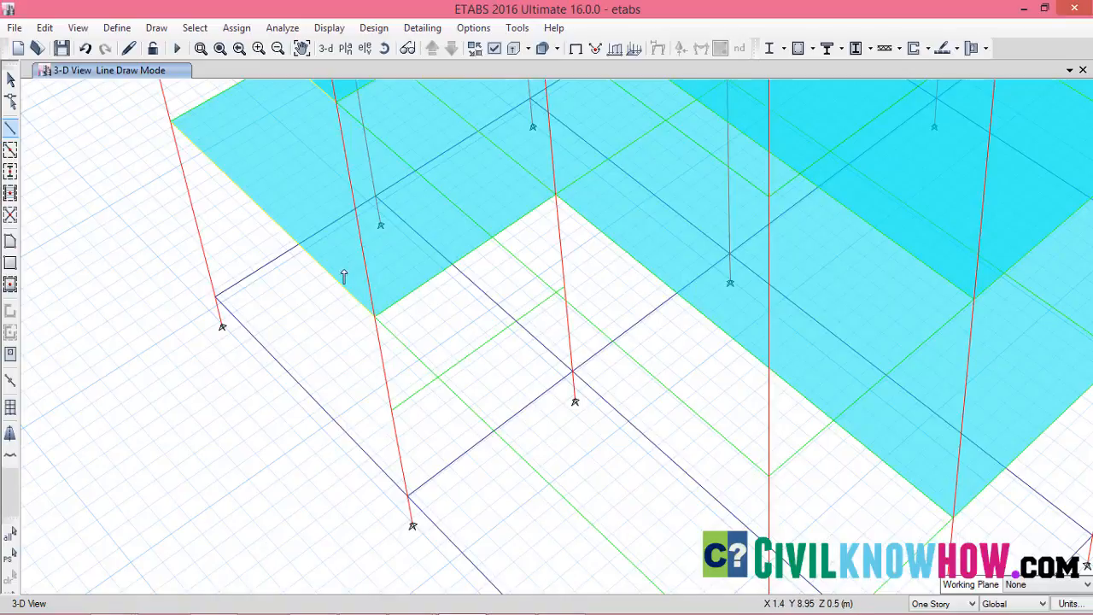
left_click(10, 132)
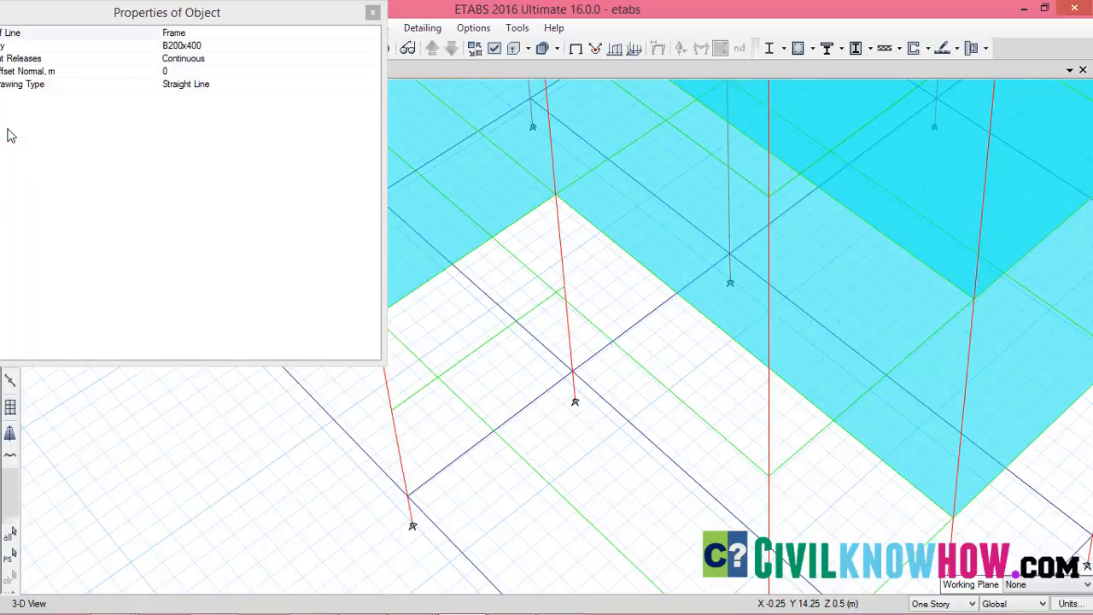
left_click(188, 73)
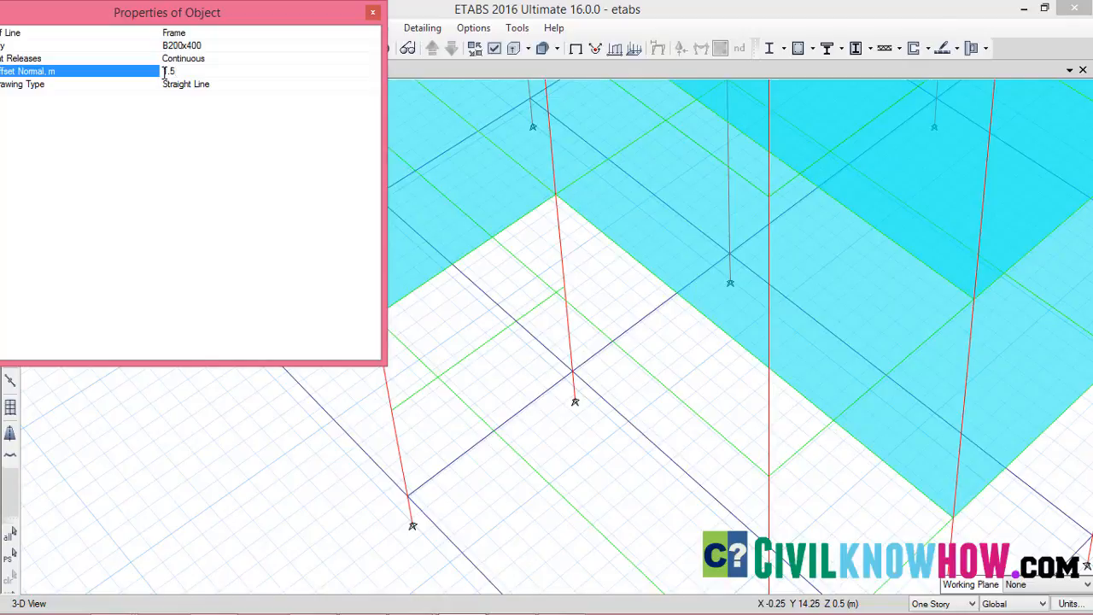
left_click(564, 289)
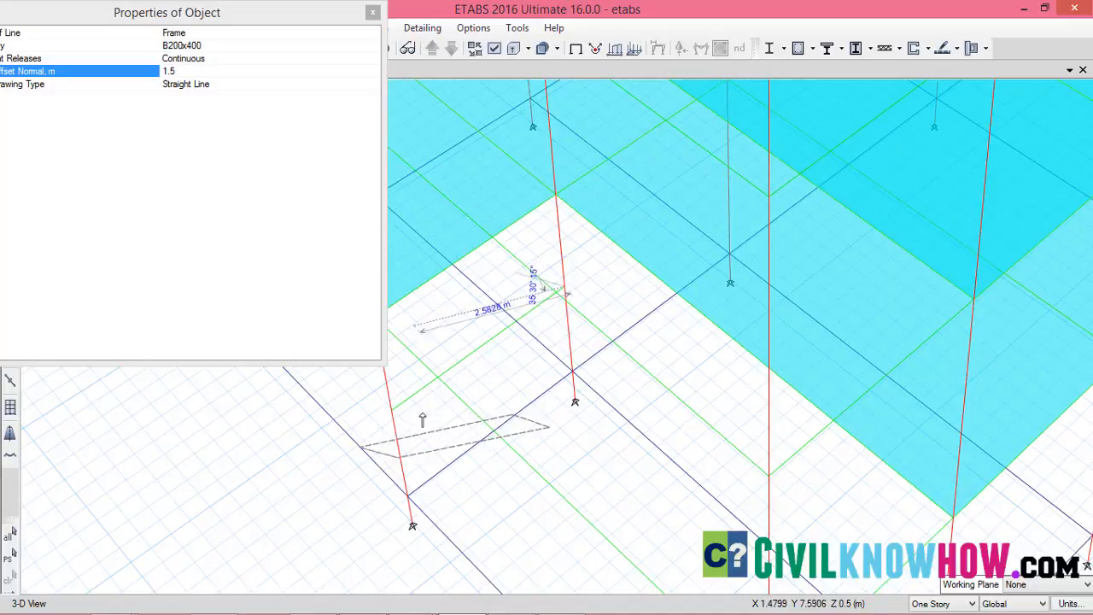
left_click(391, 411)
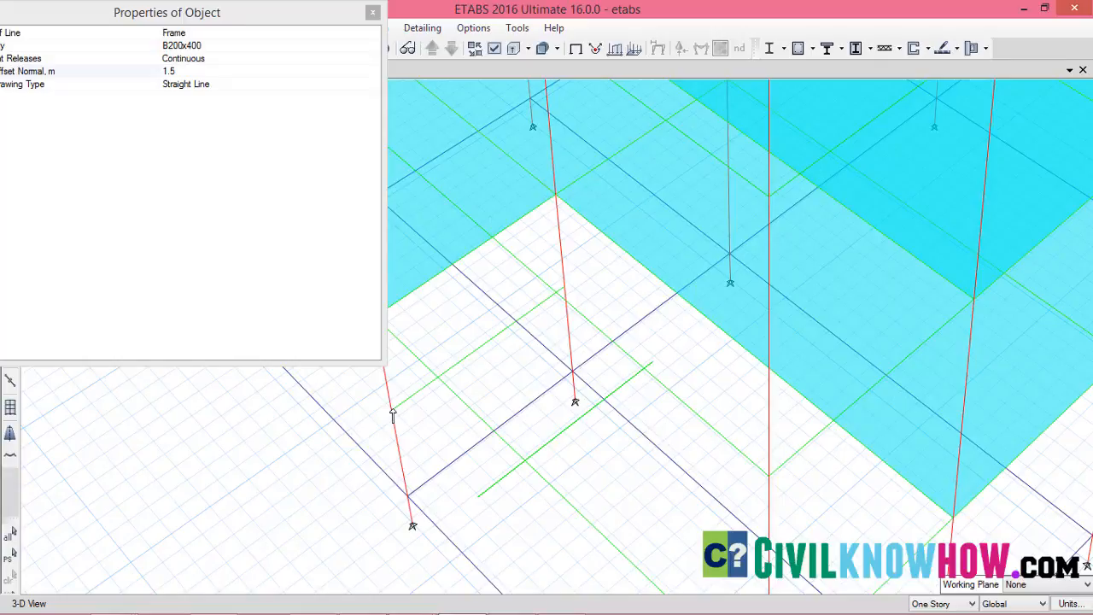
key("Escape")
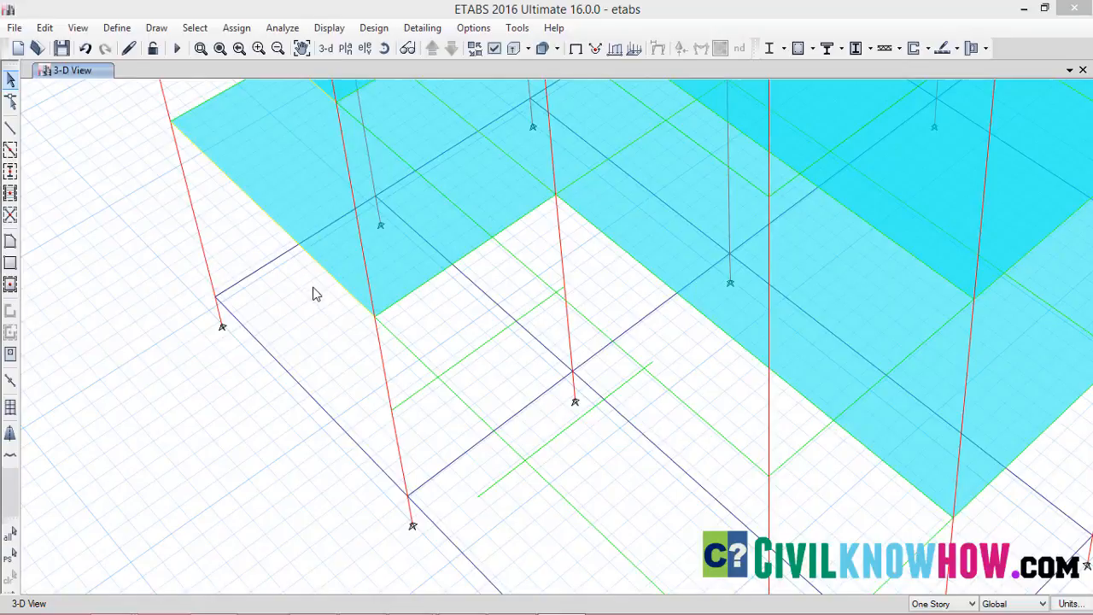
Define a new slab property named st200 with M25 material, Slab type and 0.2 m thickness.
left_click(116, 33)
left_click(117, 28)
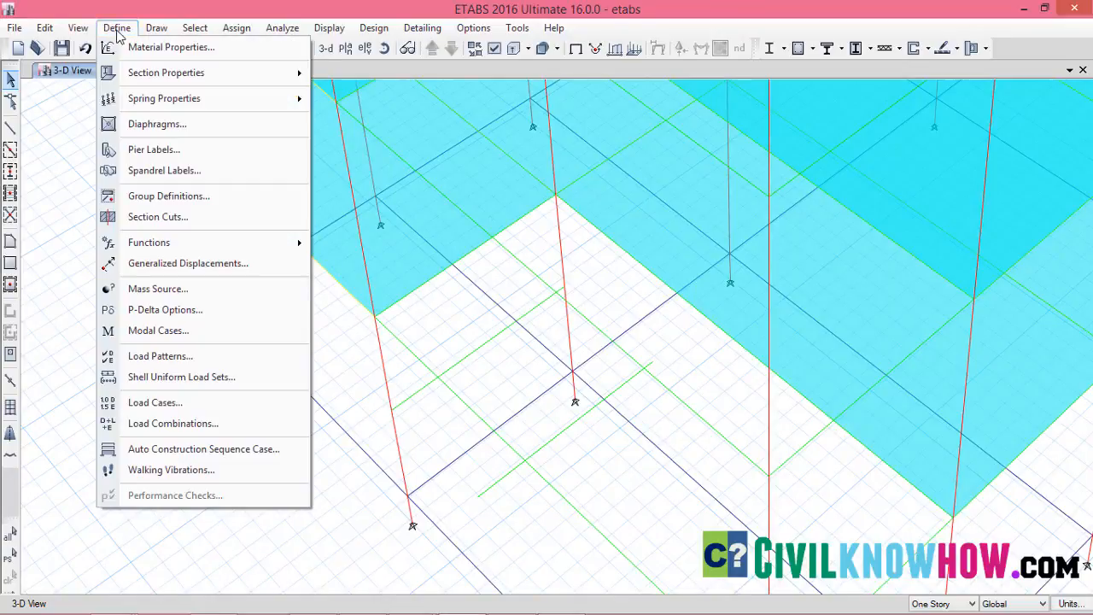
mouse_move(161, 77)
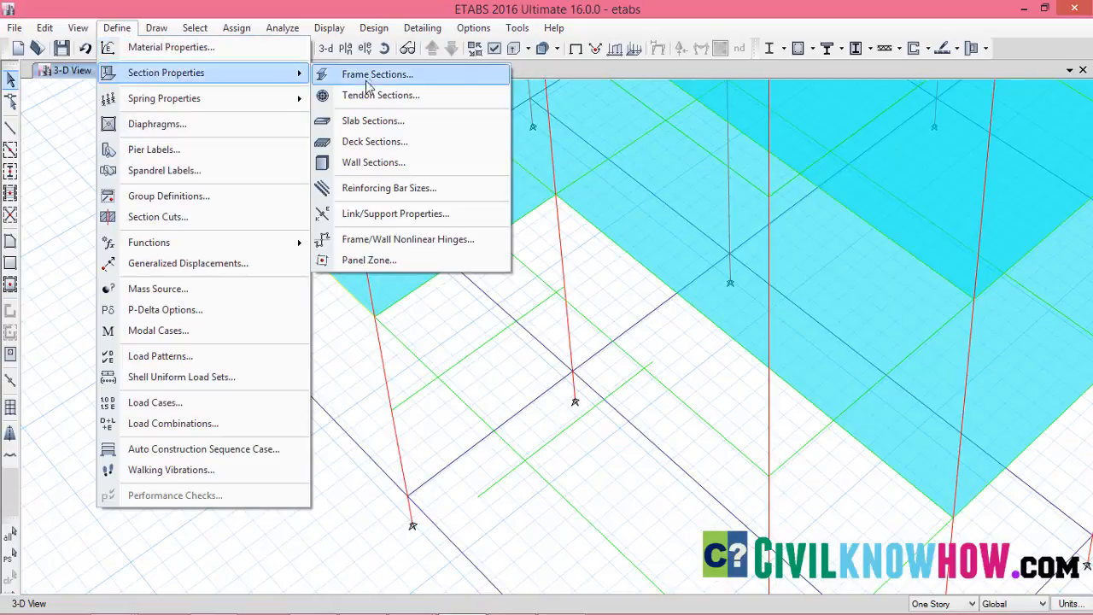
left_click(376, 124)
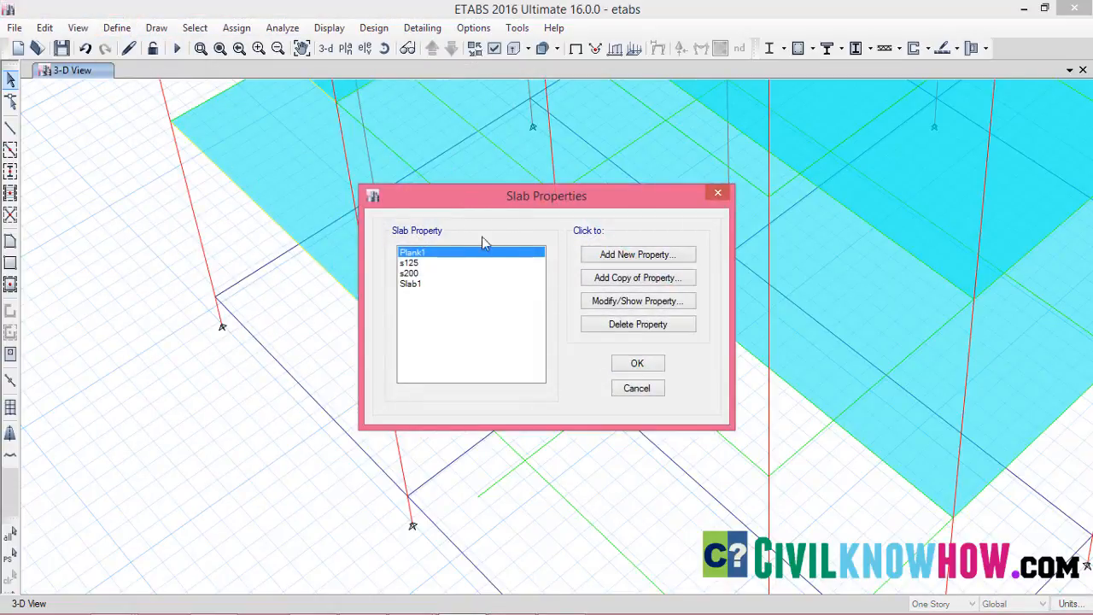
left_click(605, 255)
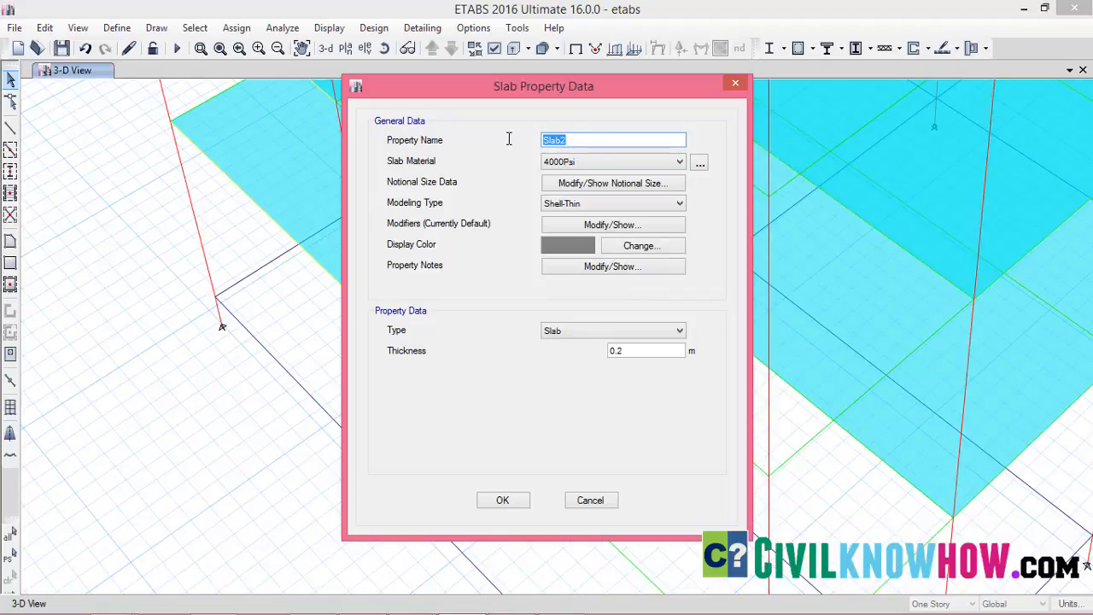
type("s")
left_click(679, 162)
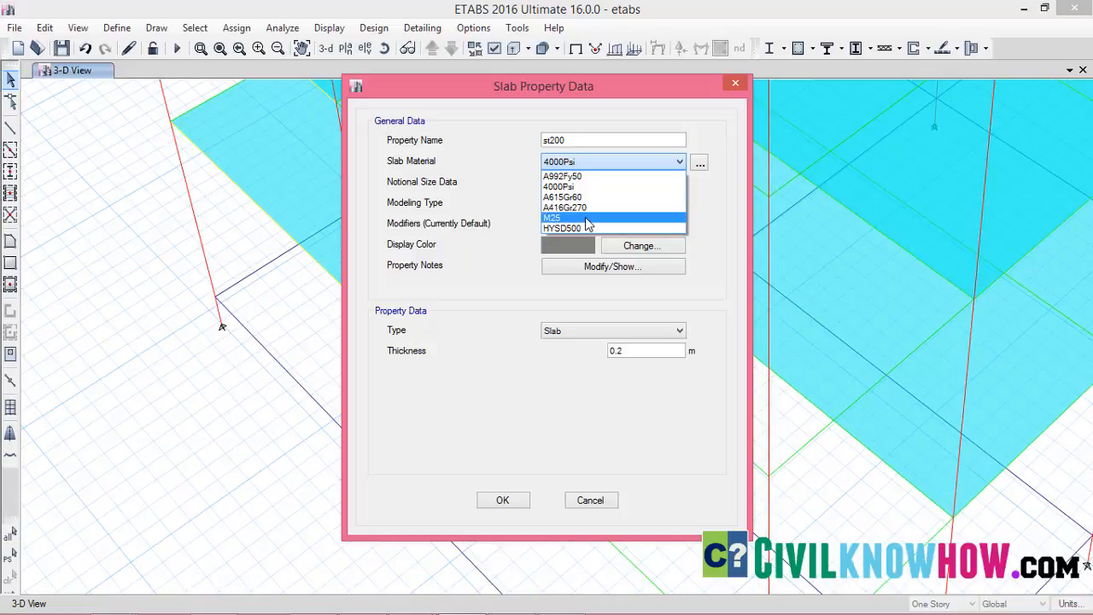
left_click(587, 218)
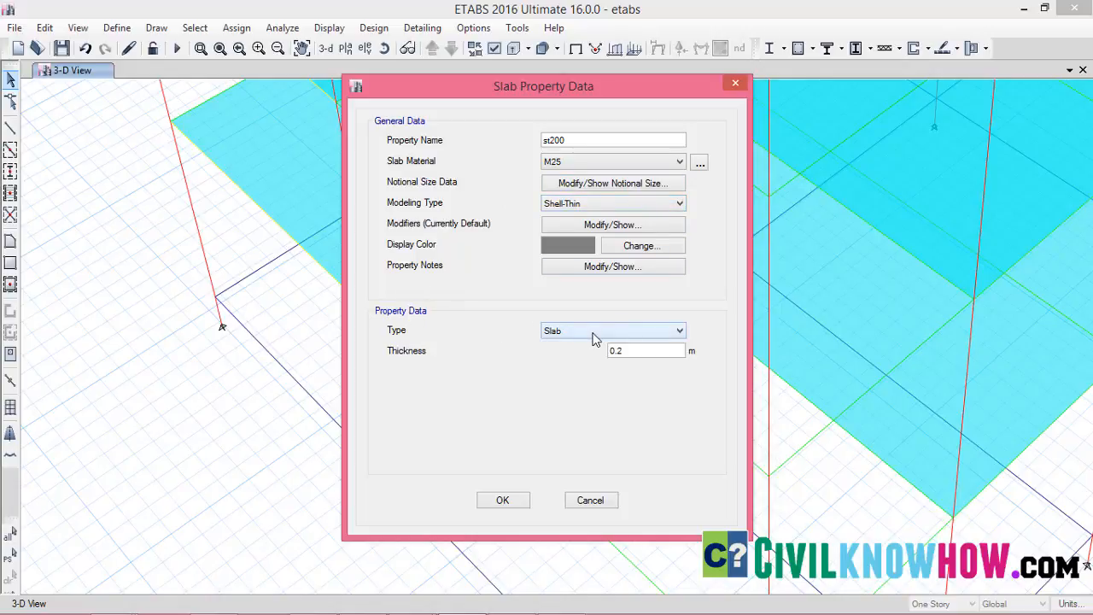
left_click(632, 335)
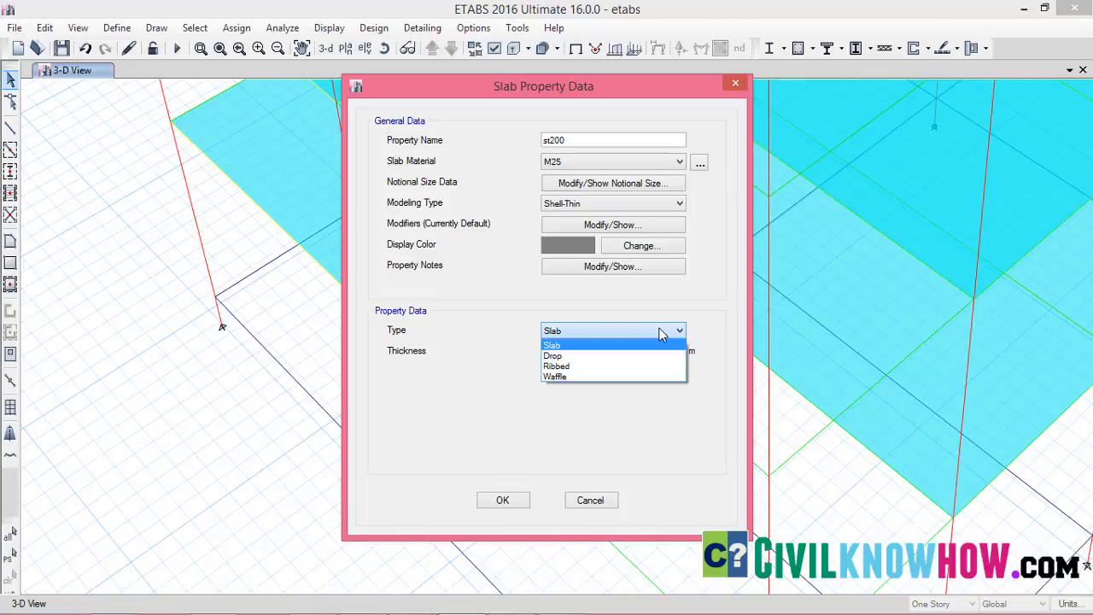
left_click(564, 335)
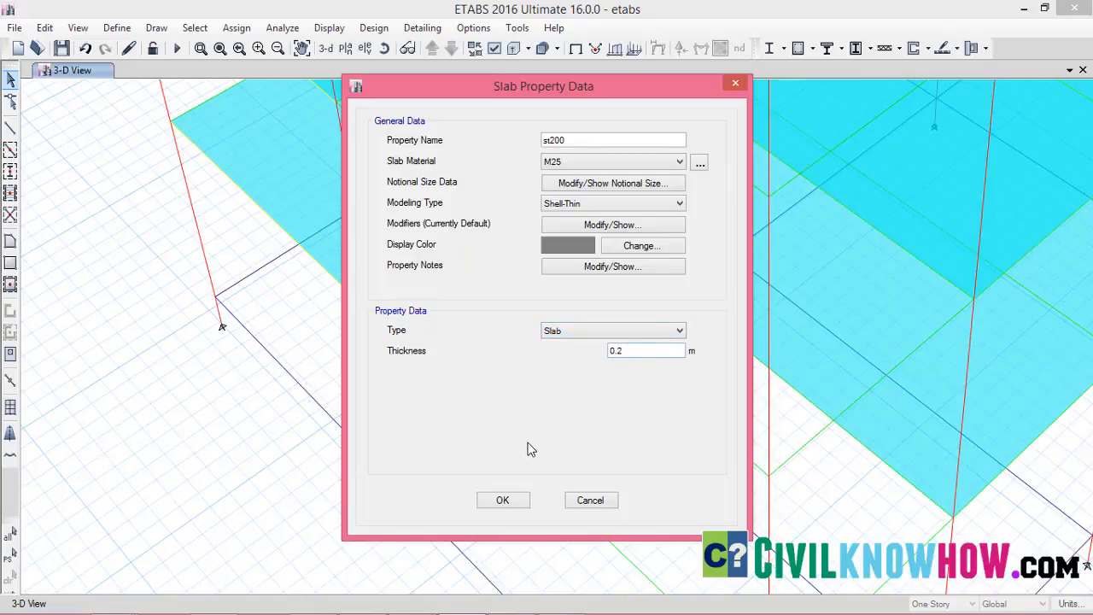
left_click(515, 503)
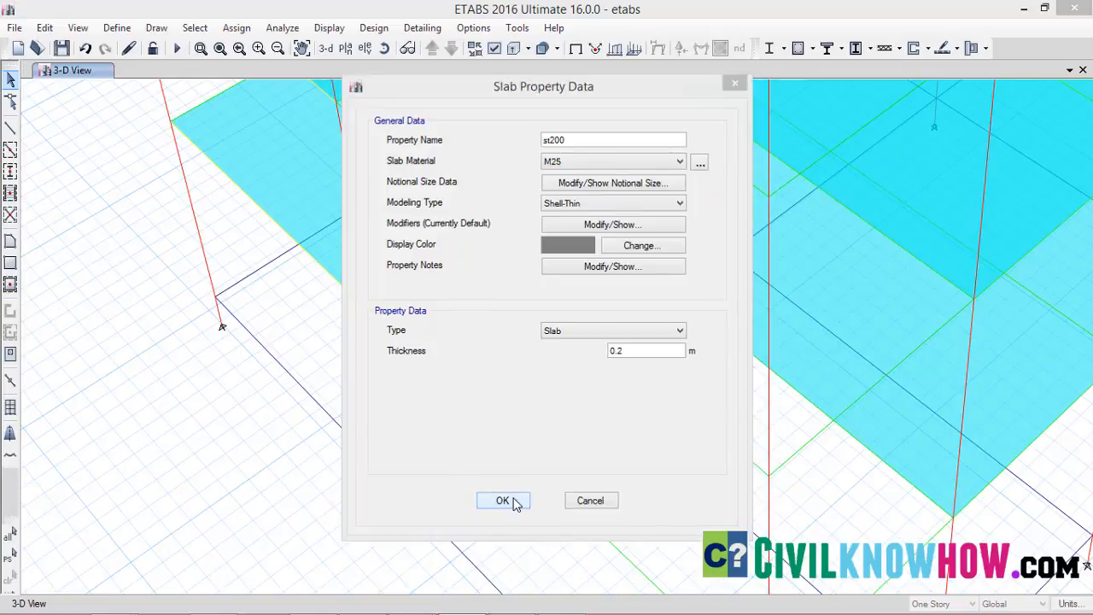
left_click(647, 368)
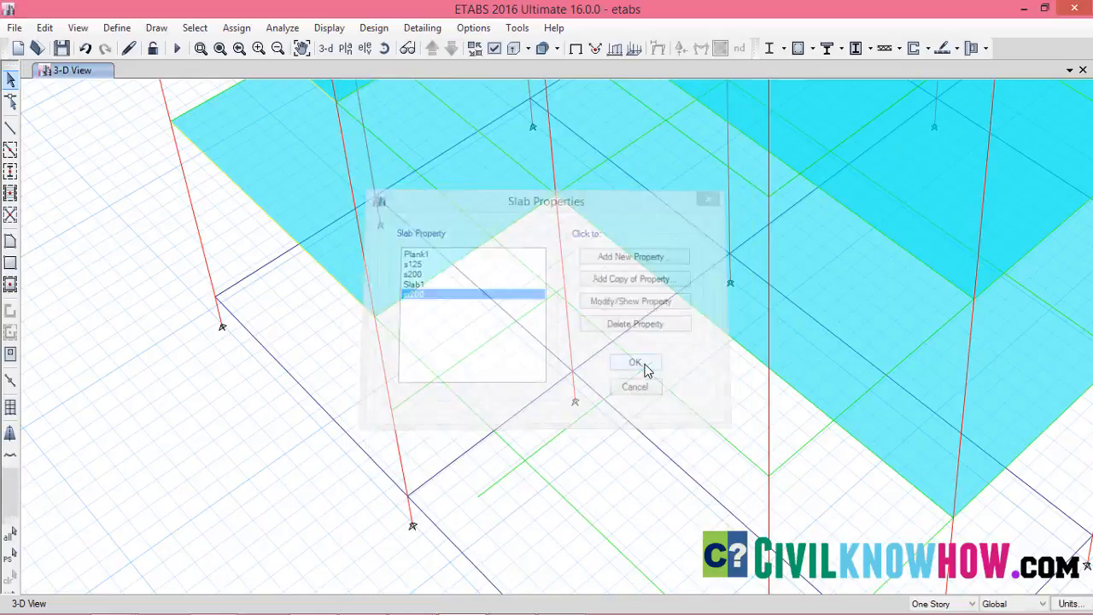
Draw a straight-edged floor area with slab property st200 between the mid-height beam and its parallel offset beam as the landing.
left_click(10, 262)
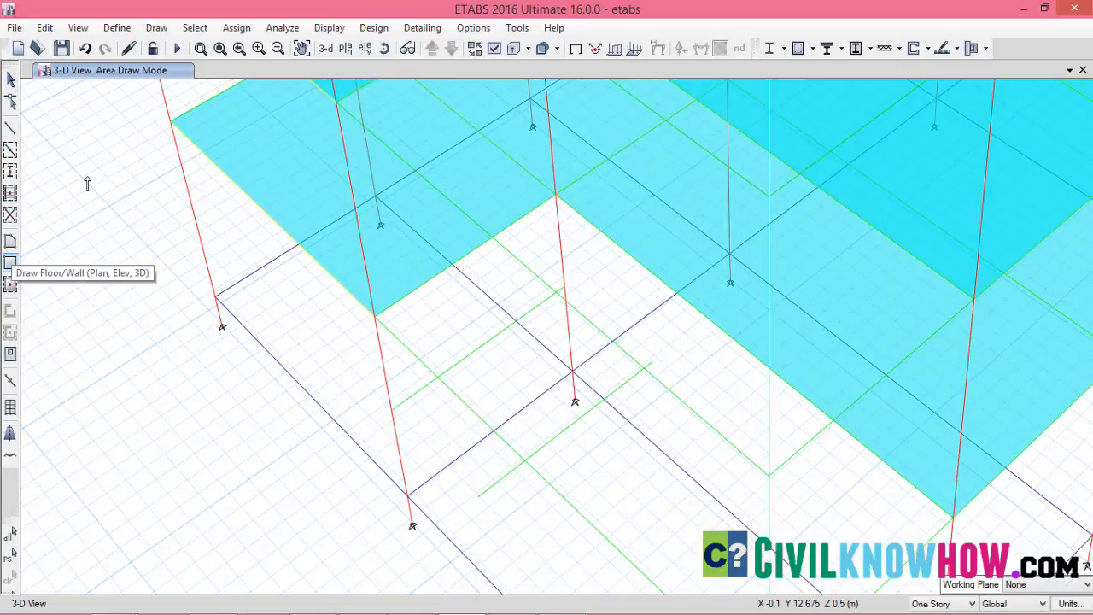
left_click(10, 243)
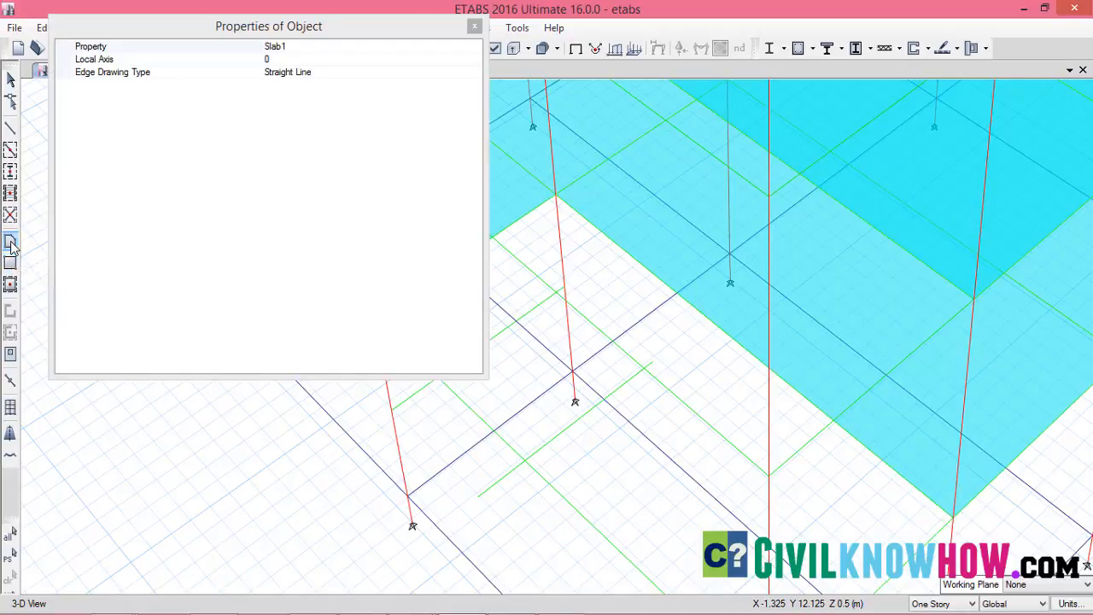
left_click(309, 50)
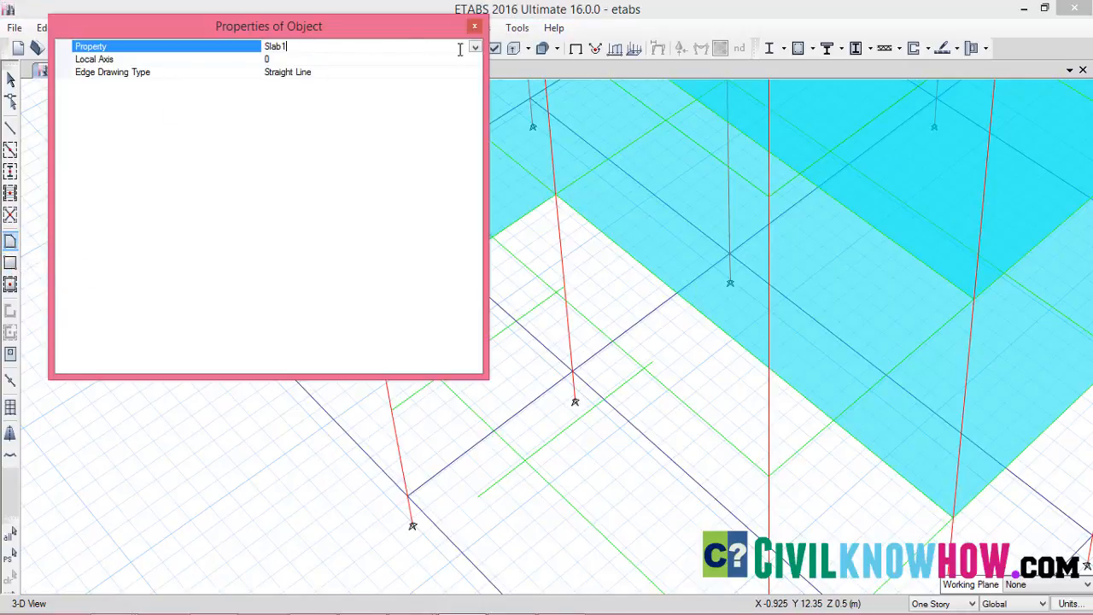
left_click(474, 49)
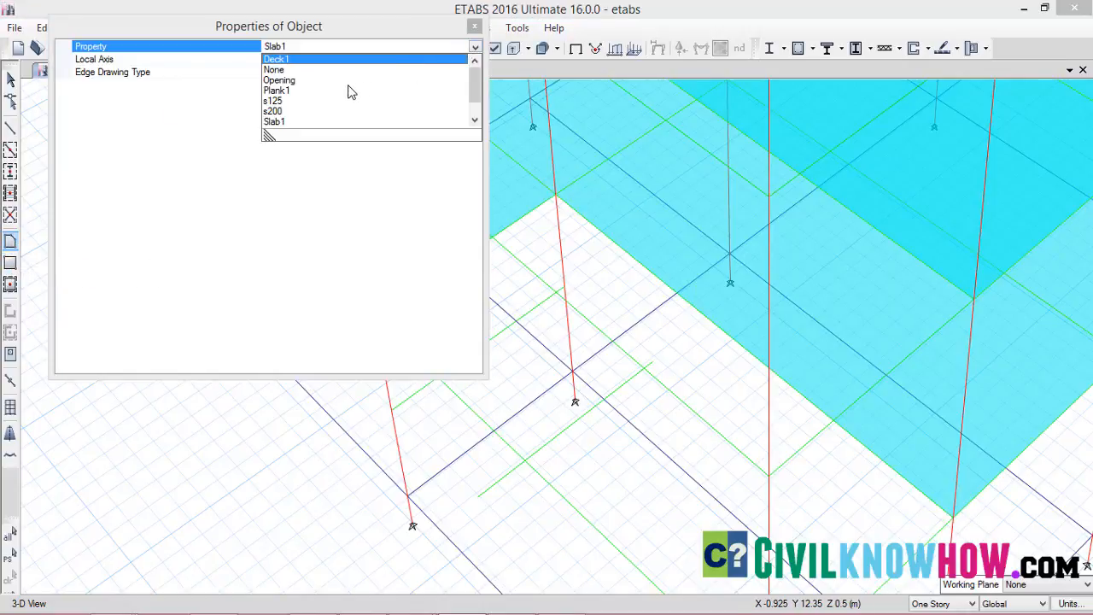
scroll(281, 116, "down", 1)
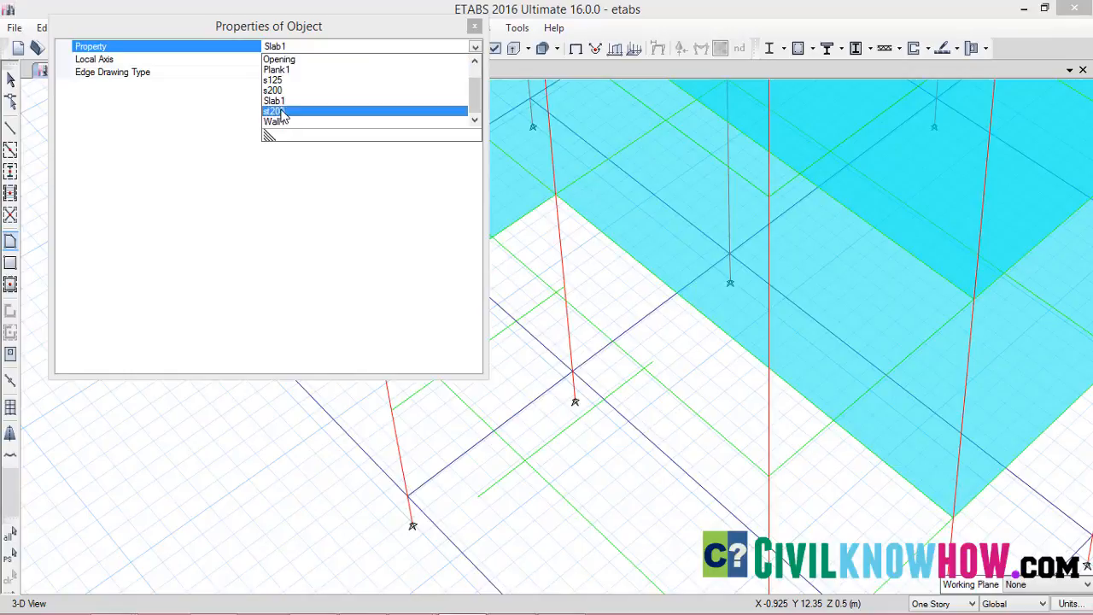
left_click(282, 111)
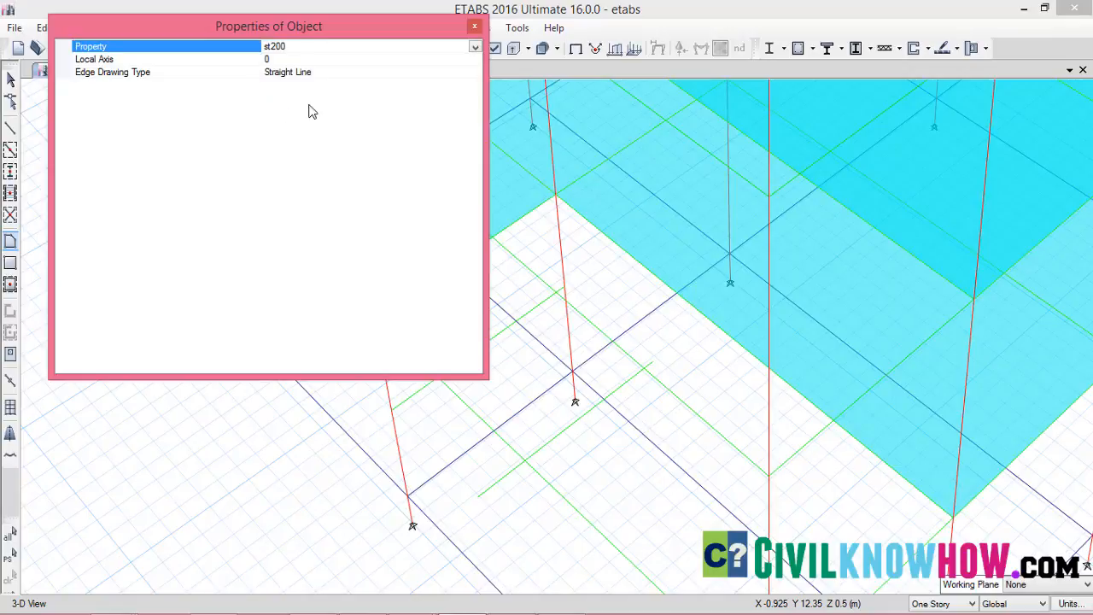
left_click(474, 28)
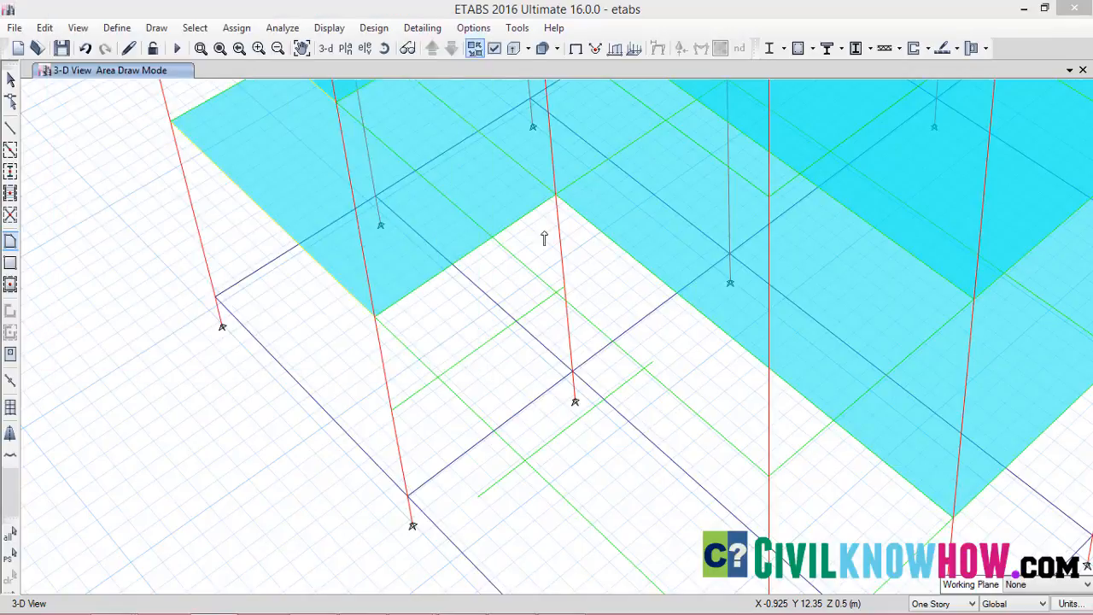
left_click(392, 408)
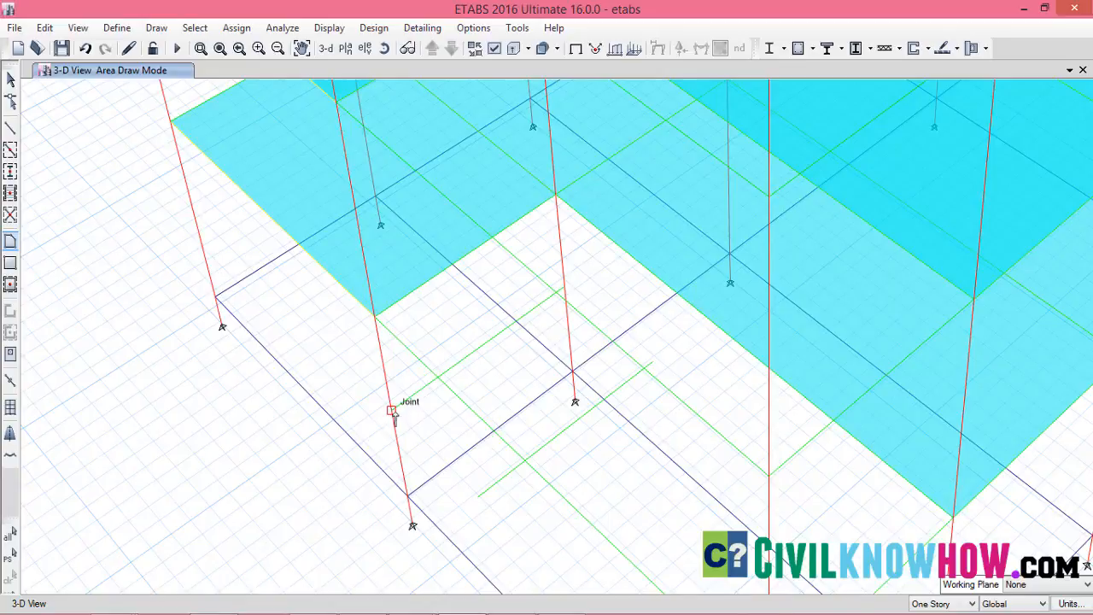
left_click(478, 497)
left_click(652, 363)
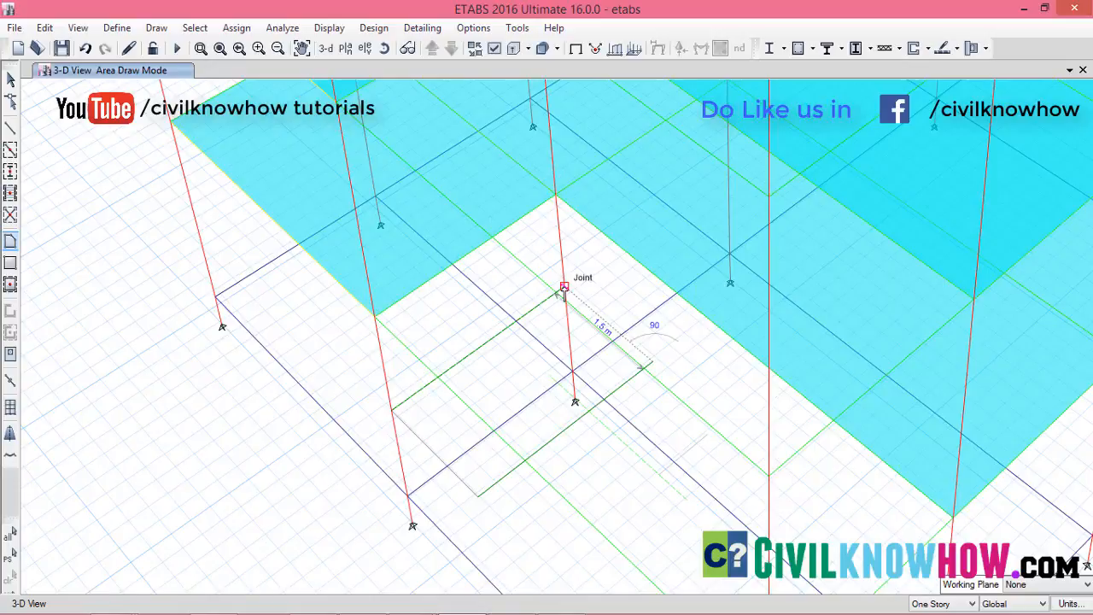
left_click(564, 288)
key("Return")
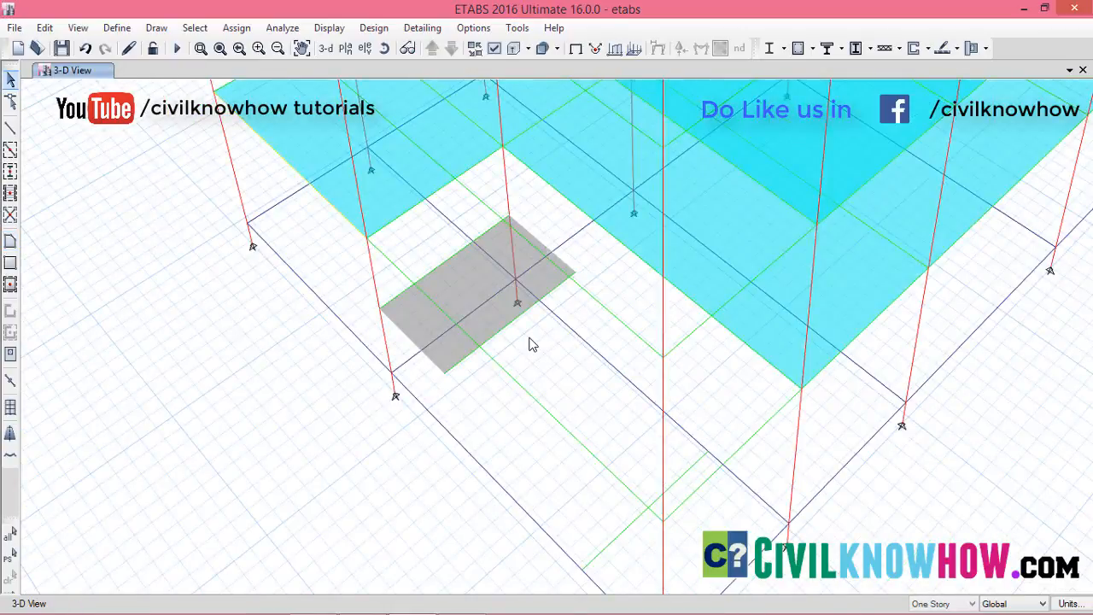
Replicate the ground-level cross beam near the open bay's front edge onto story F1.
scroll(529, 338, "up", 3)
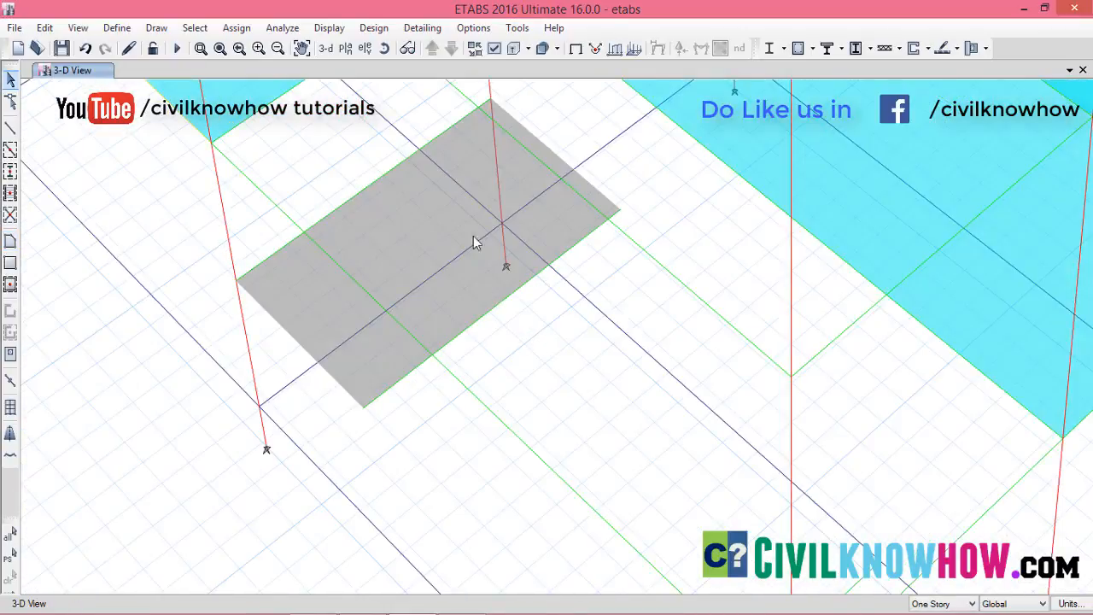
middle_click_drag(592, 370, 513, 253)
scroll(596, 335, "down", 3)
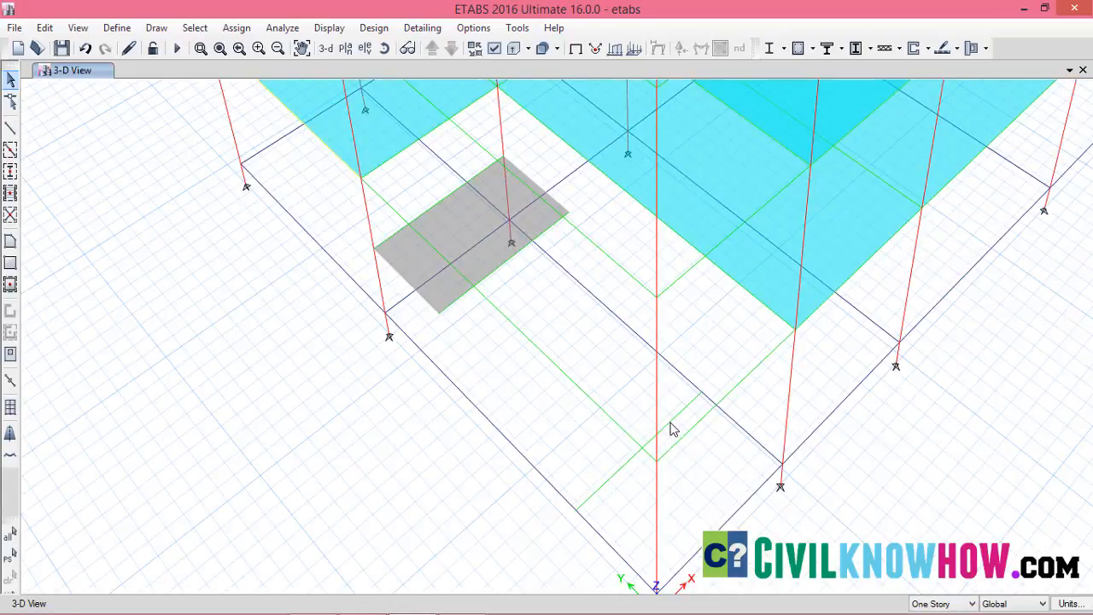
left_click(671, 427)
left_click(44, 27)
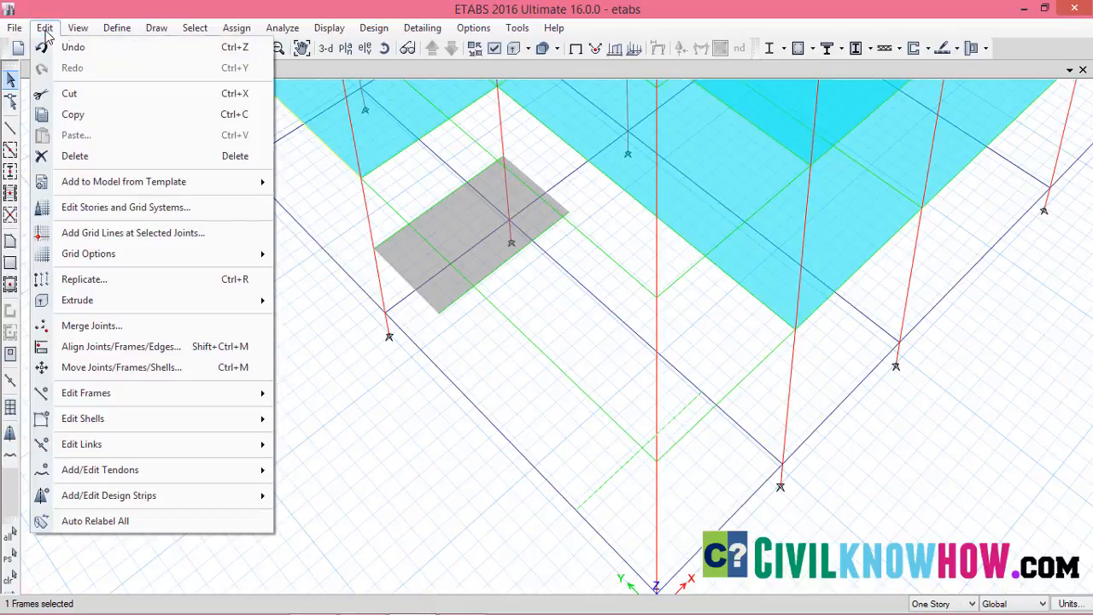
left_click(121, 280)
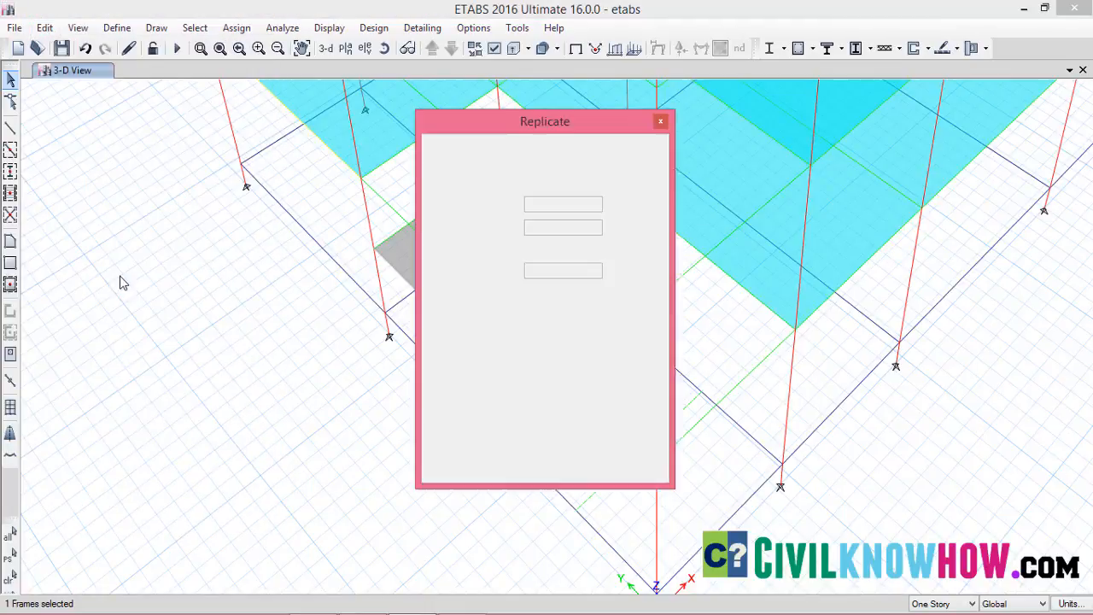
left_click(555, 159)
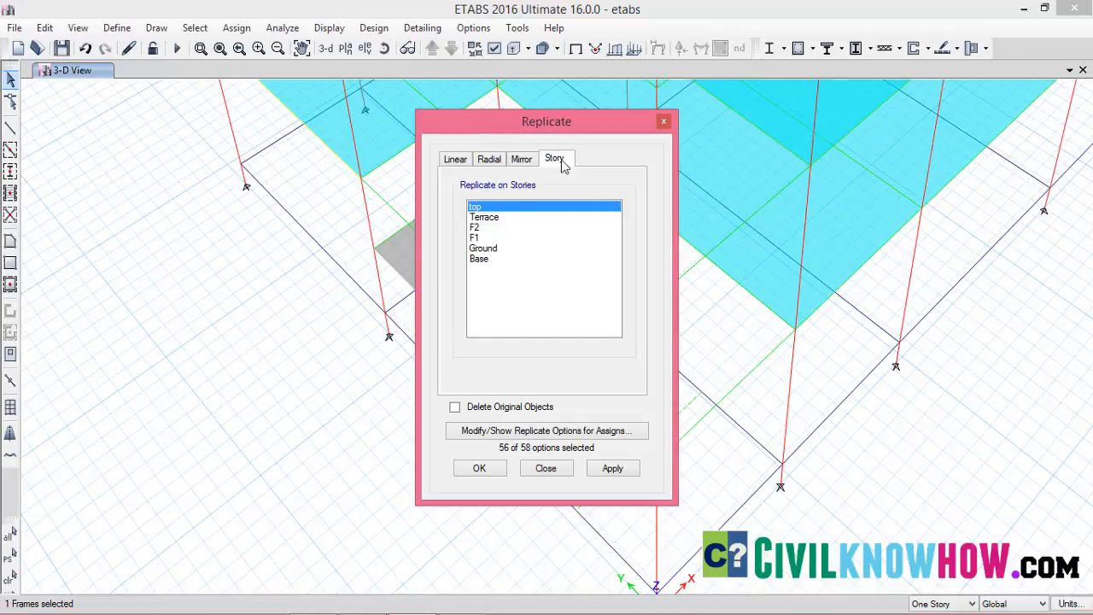
left_click(479, 240)
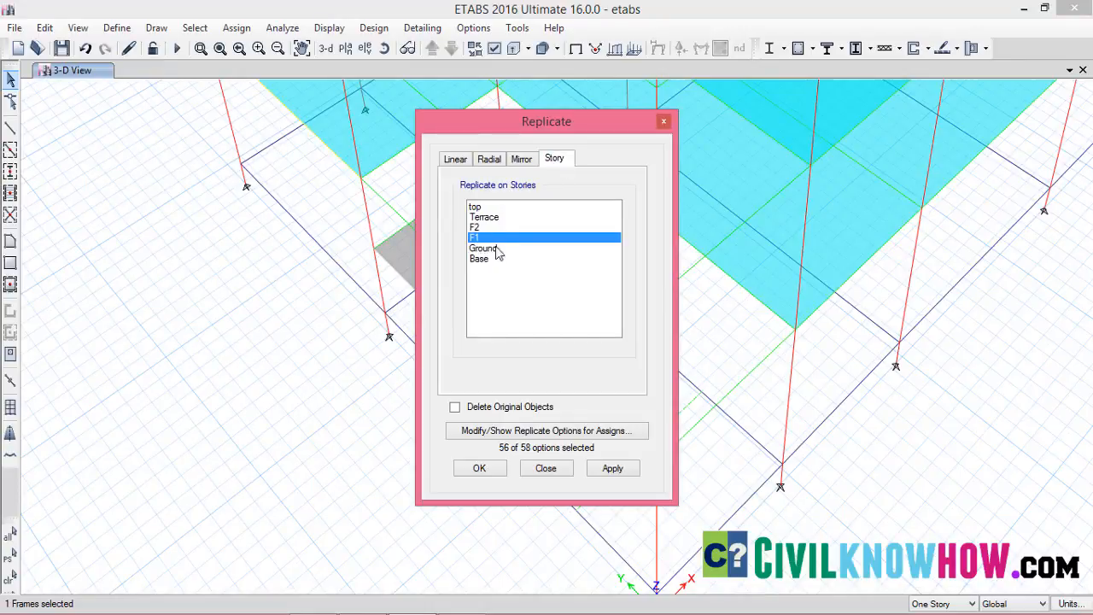
left_click(614, 470)
left_click(479, 470)
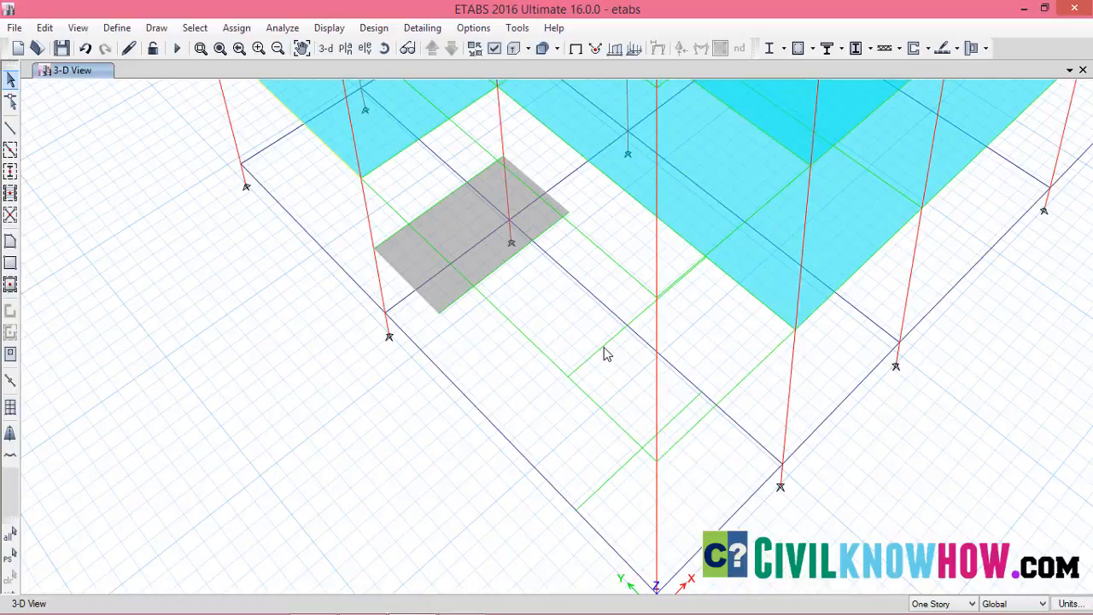
Divide the landing's outer beam and the ground-level and F1 cross beams into 2 frame objects each.
left_click(506, 267)
left_click(612, 344)
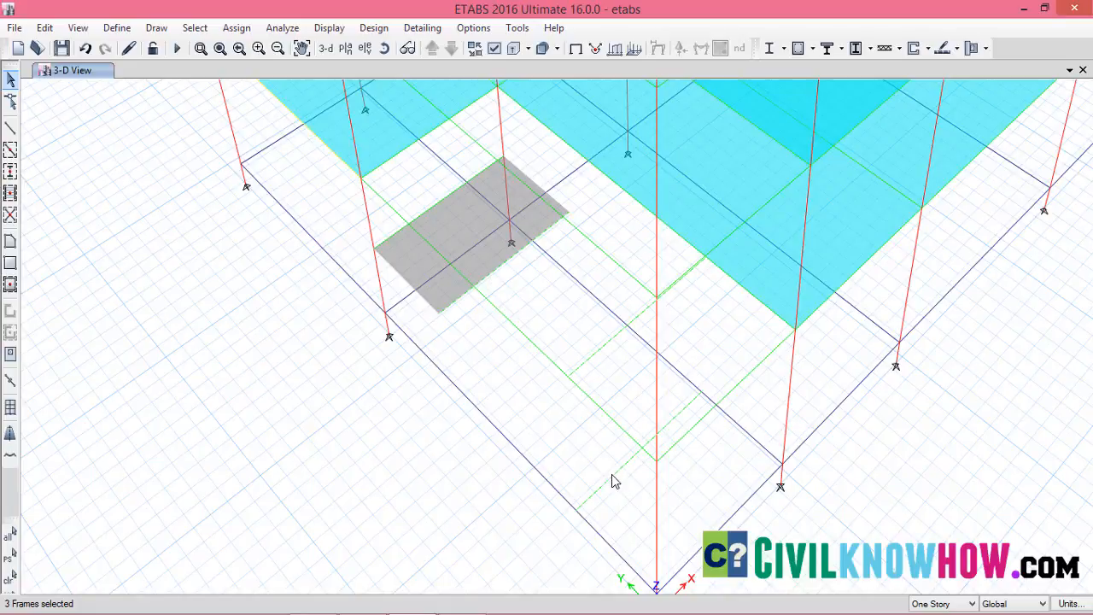
left_click(44, 27)
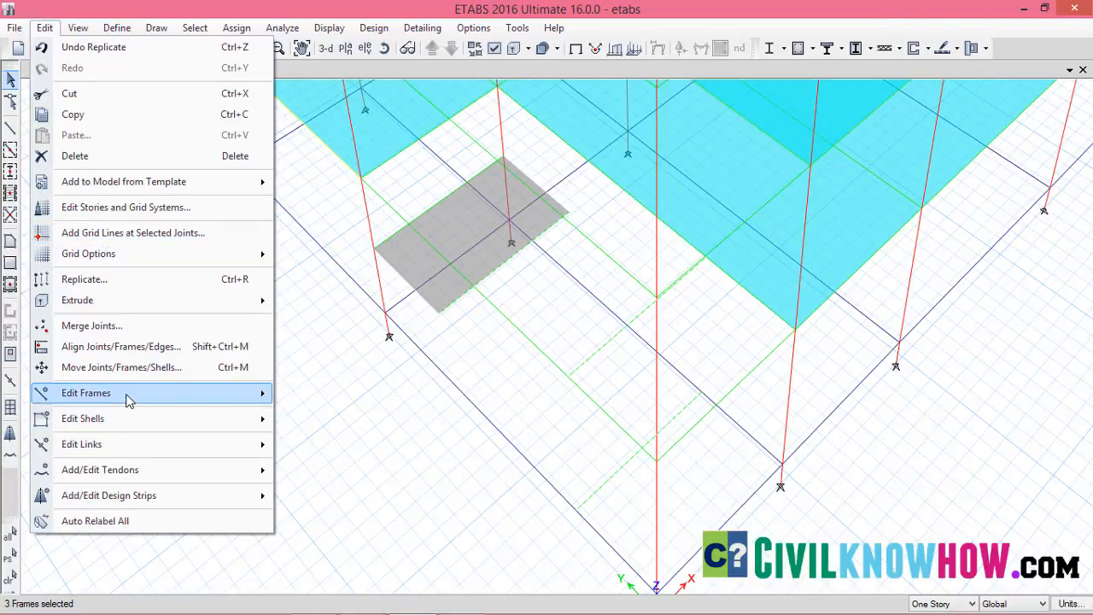
mouse_move(128, 395)
left_click(330, 397)
left_click(610, 365)
left_click(613, 367)
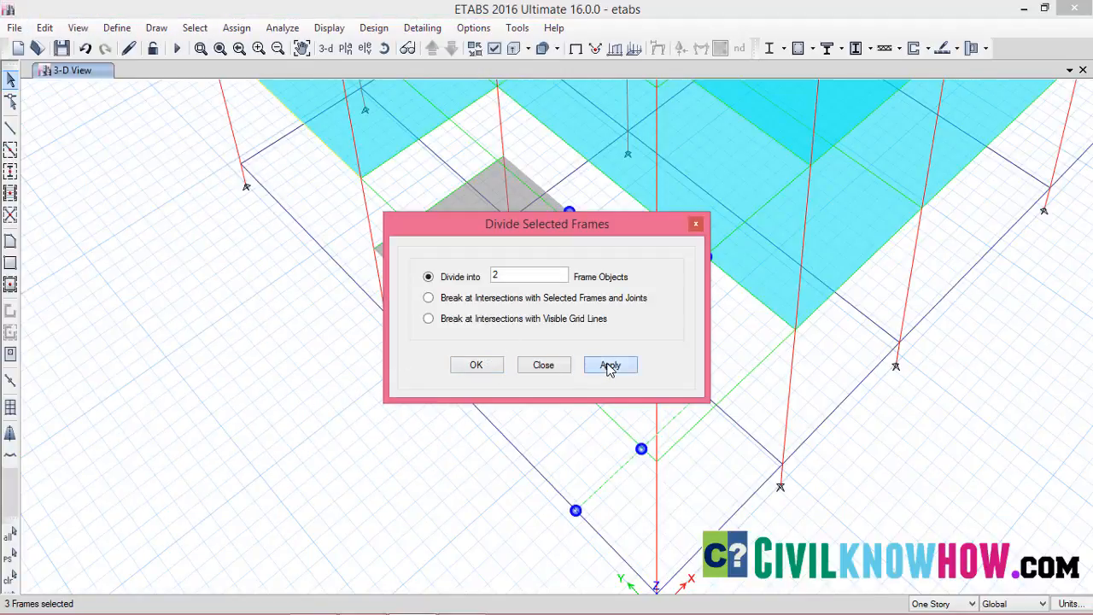
left_click(476, 366)
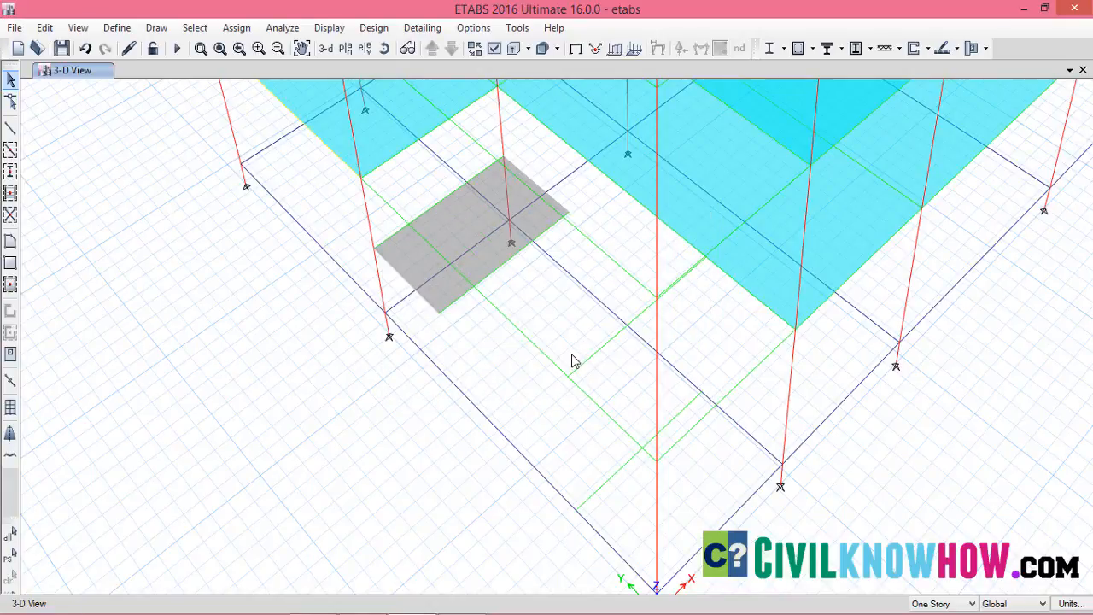
Show the Ground story plan view, focused on the stair bay with the green cross beam.
left_click(346, 48)
left_click(459, 300)
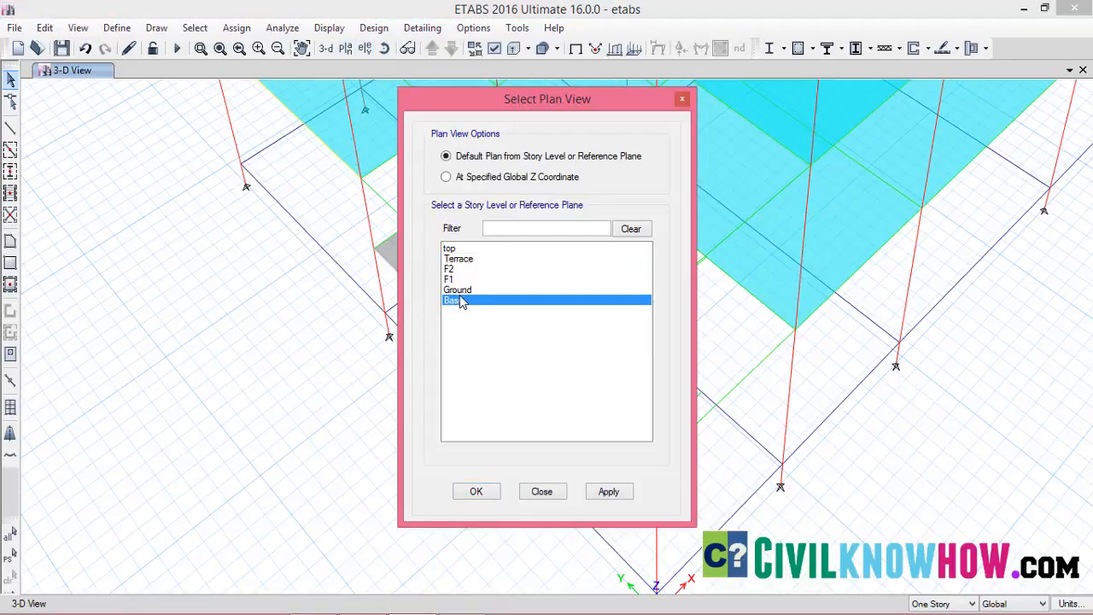
left_click(463, 290)
left_click(590, 495)
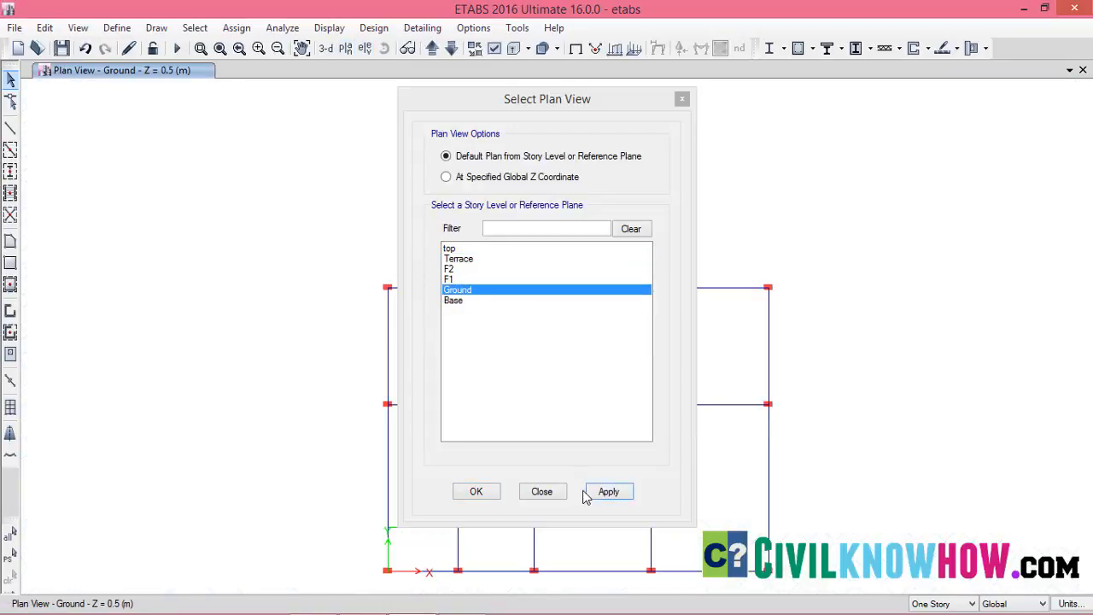
left_click(477, 492)
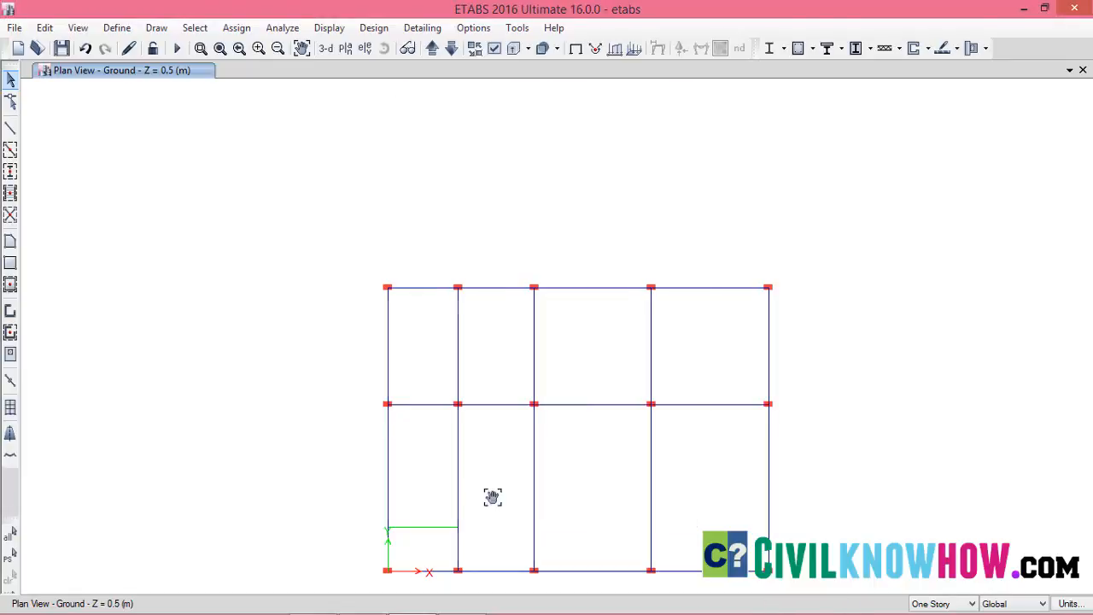
scroll(473, 442, "up", 4)
scroll(477, 447, "down", 2)
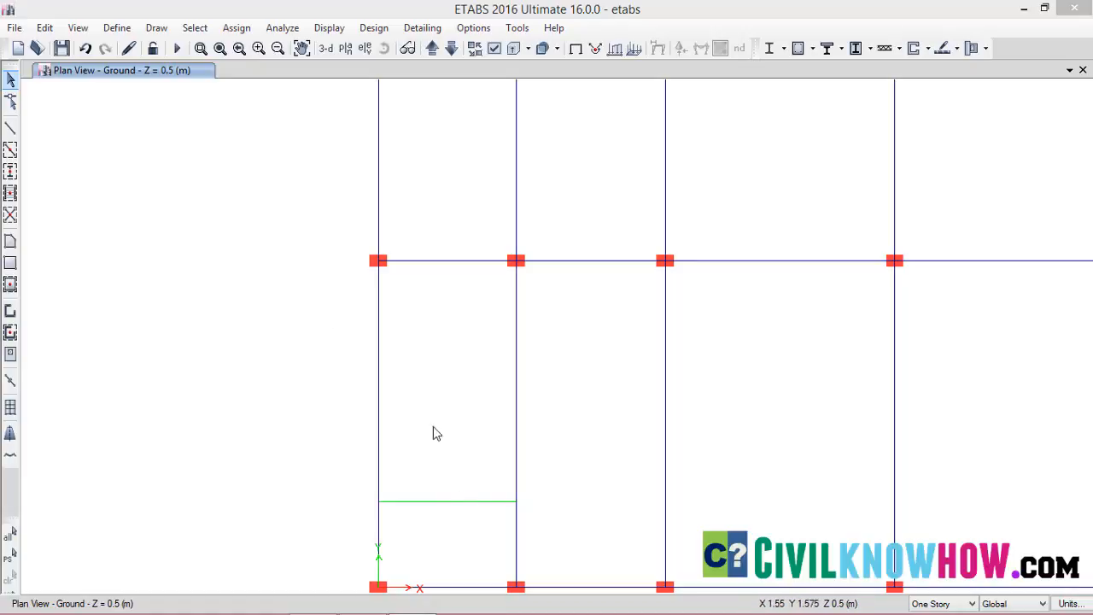
Draw an inclined st200 floor area from the ground cross beam's outer half, end to midpoint, up to the matching half of the landing beam in 3-D.
left_click(11, 242)
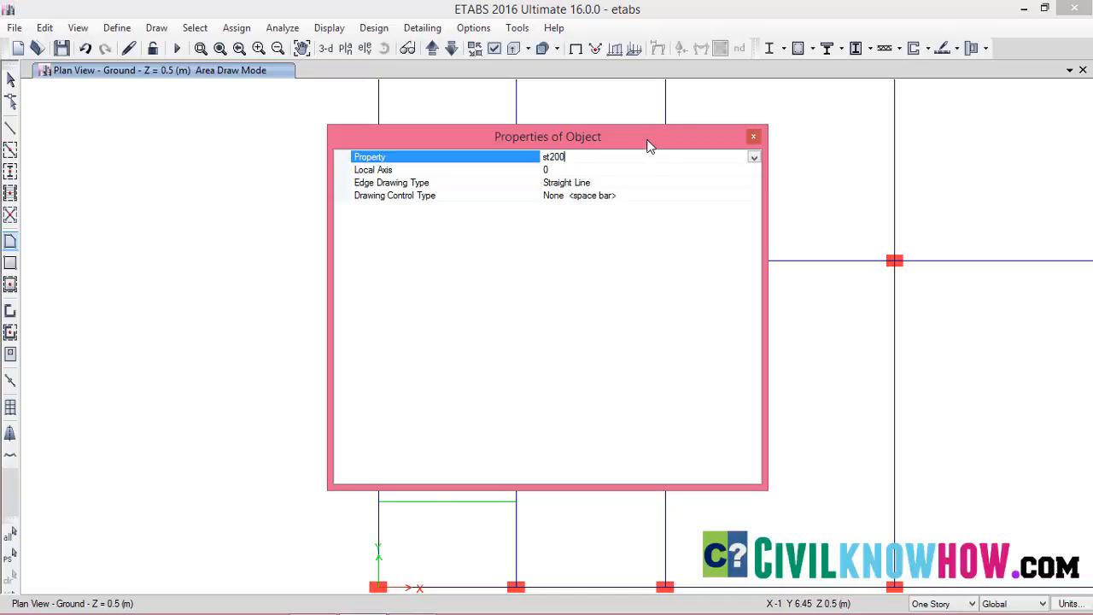
left_click(752, 140)
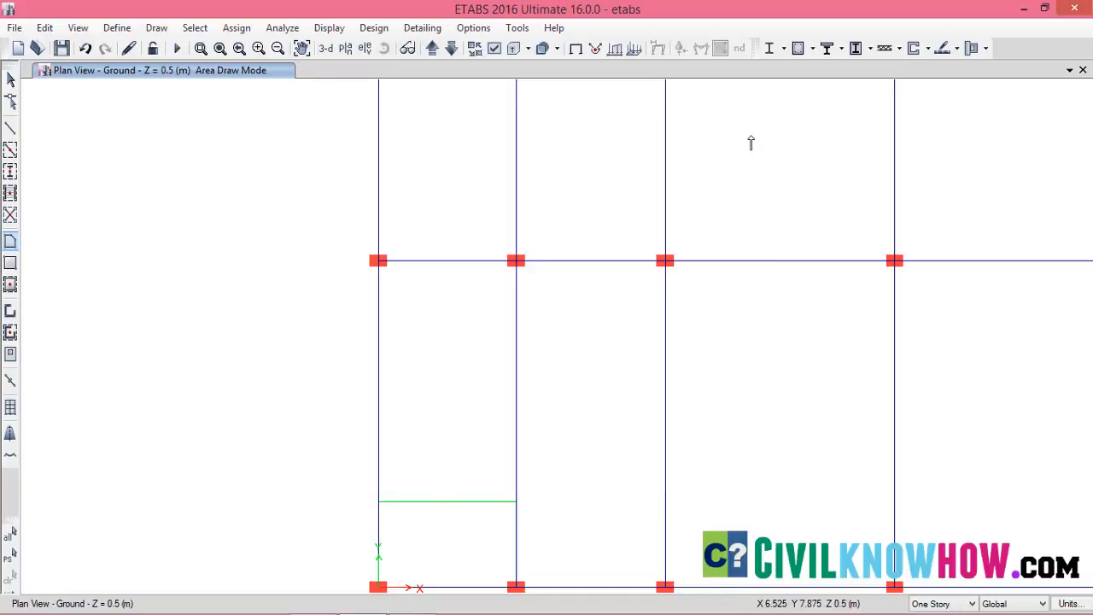
left_click(379, 503)
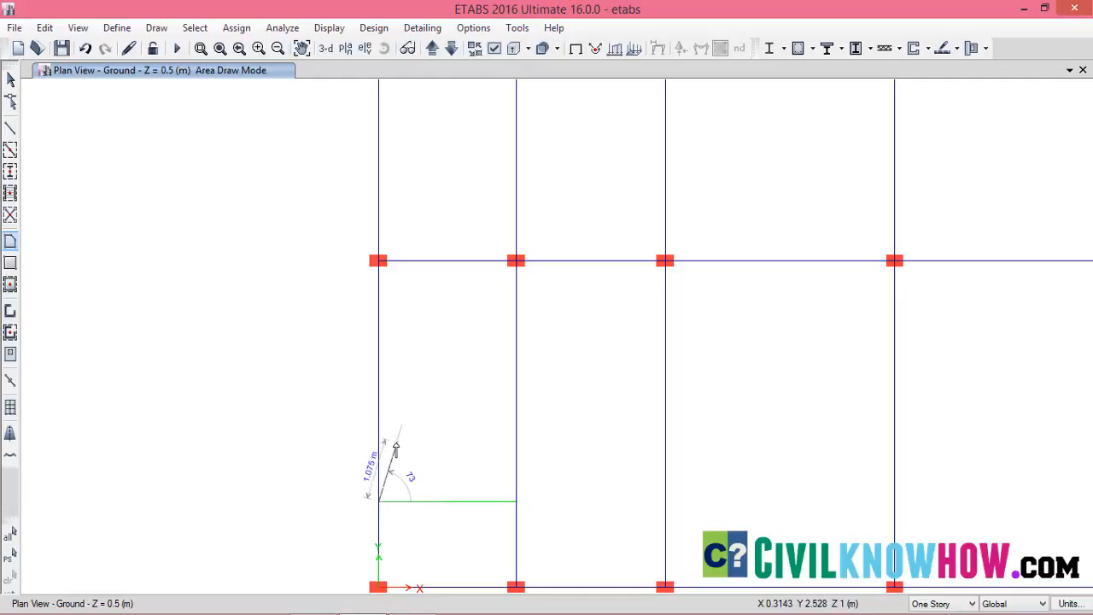
left_click(448, 502)
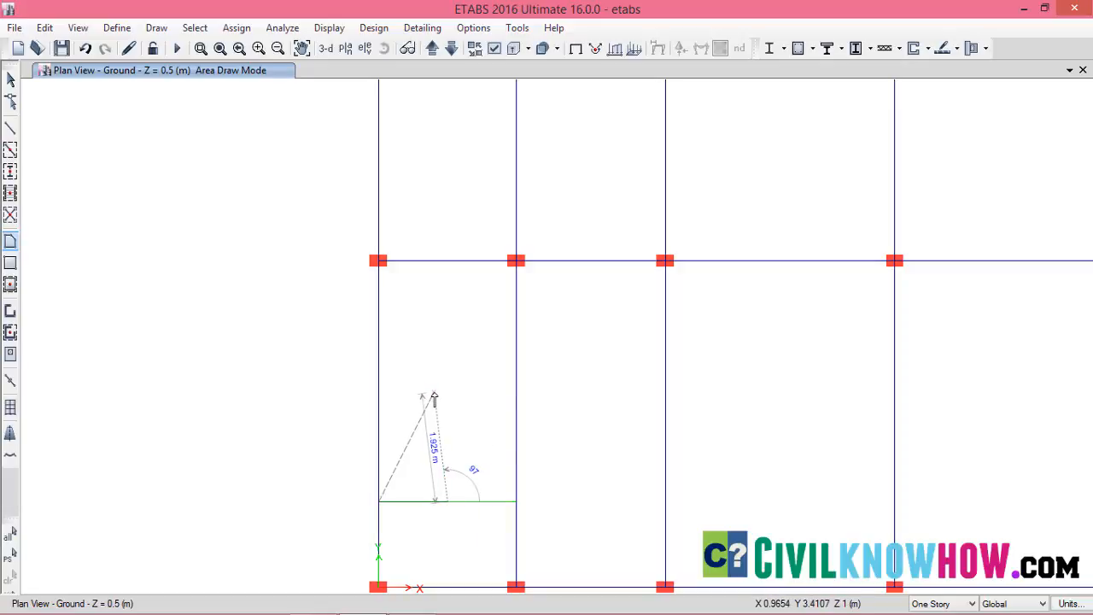
left_click(325, 49)
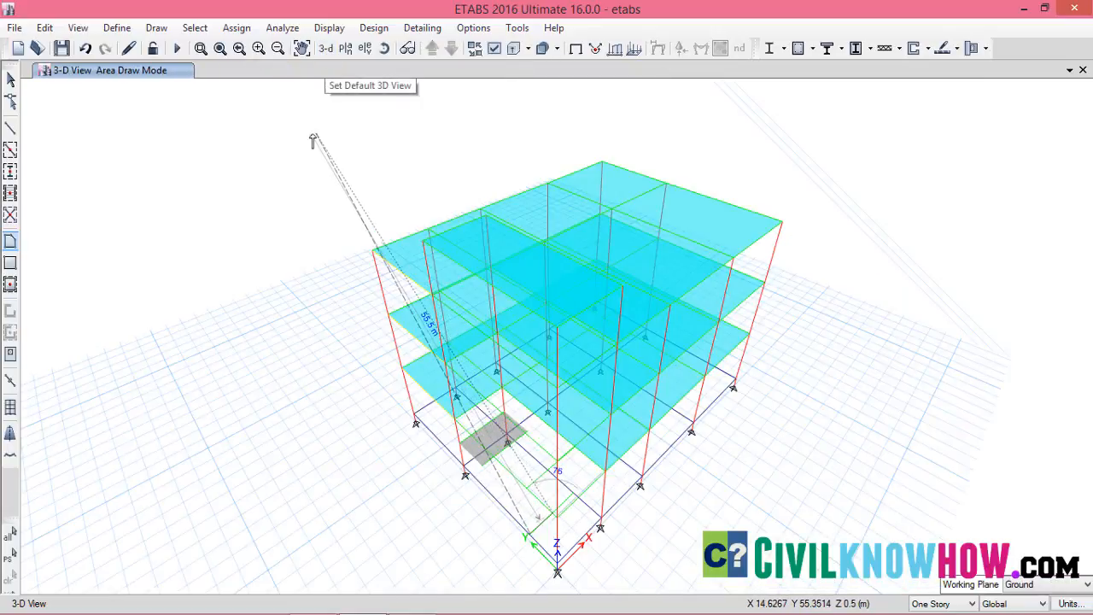
left_click(201, 48)
left_click_drag(438, 416, 617, 531)
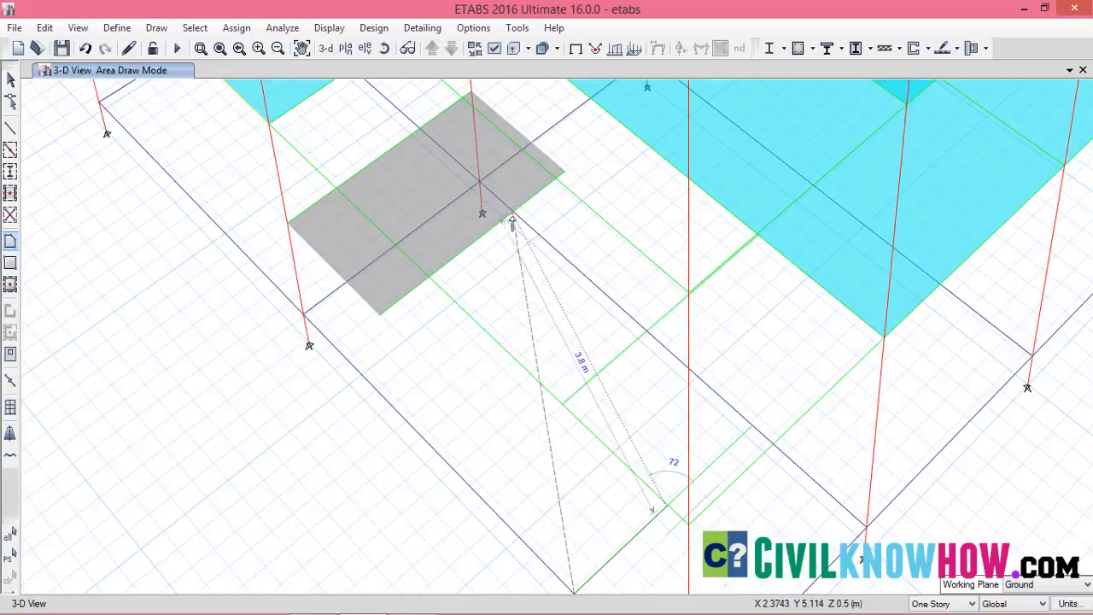
left_click(474, 242)
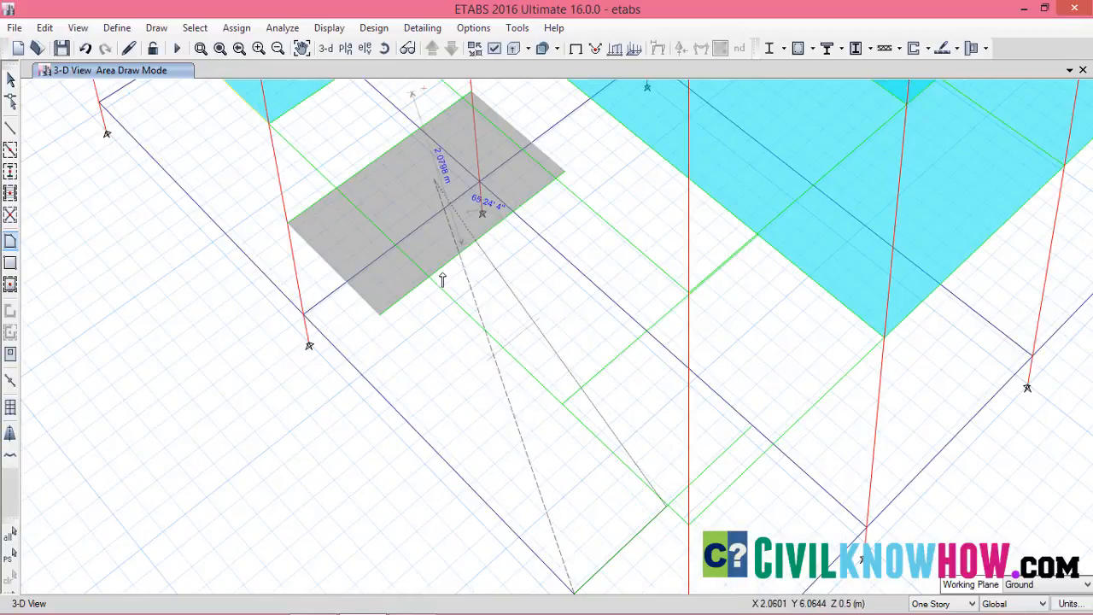
left_click(378, 316)
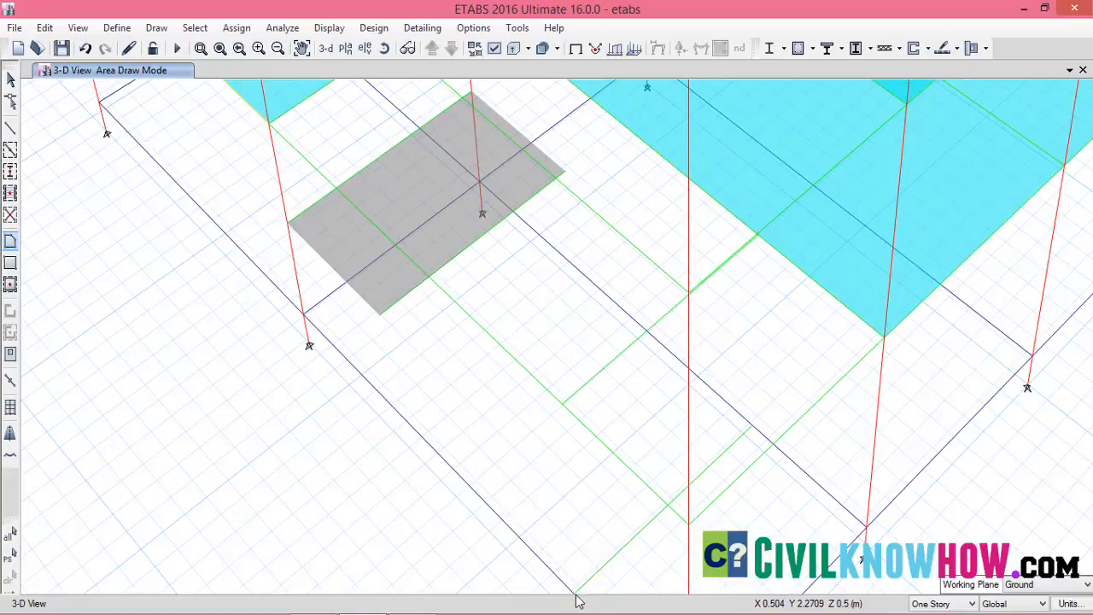
middle_click_drag(591, 500, 570, 335)
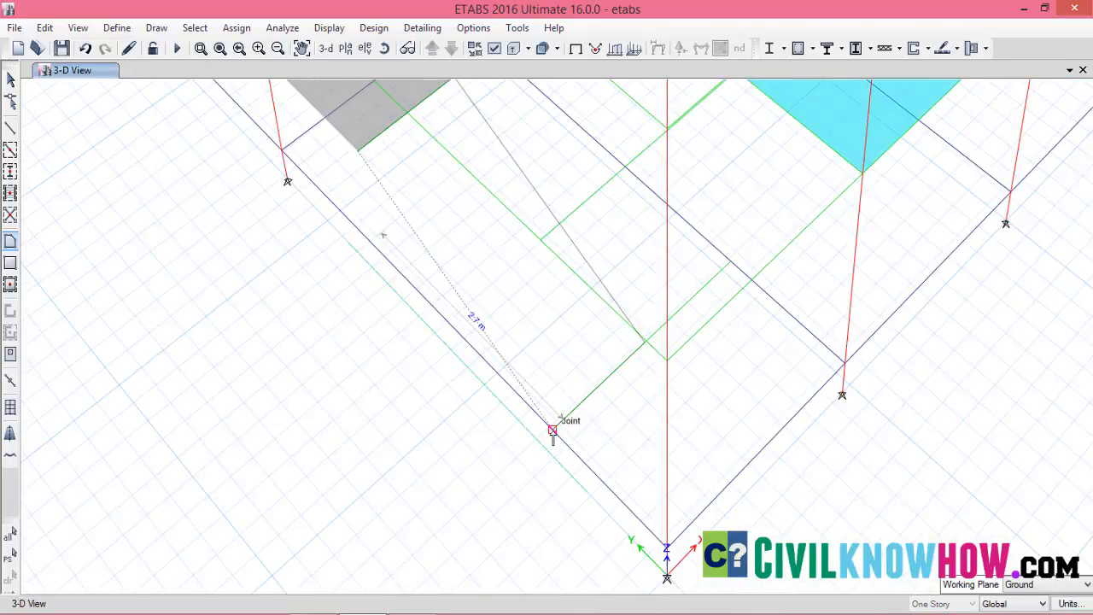
left_click(553, 430)
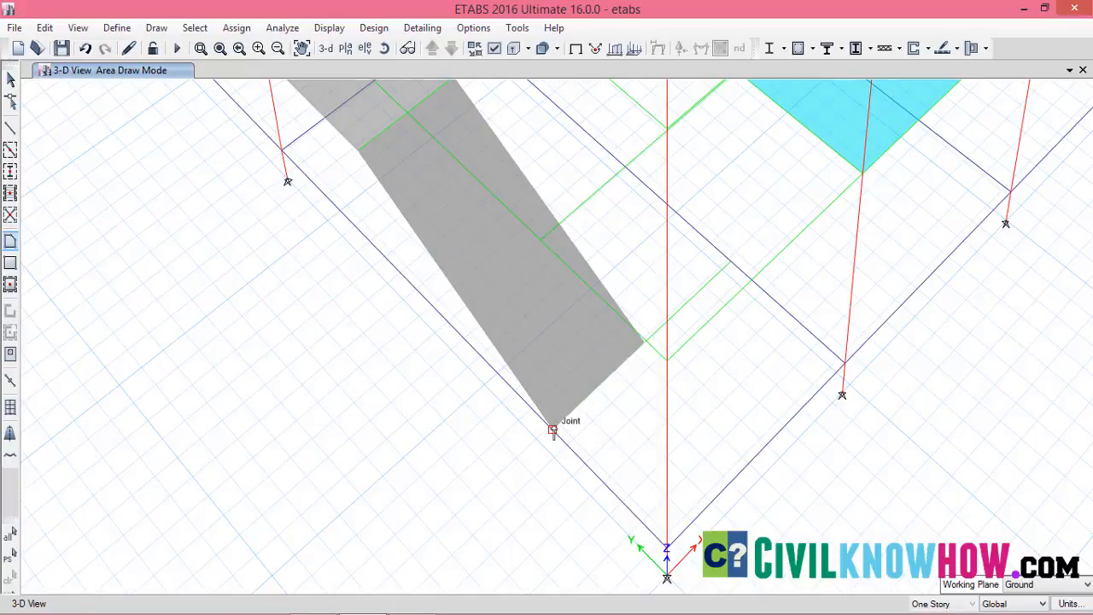
Start an st200 floor area at the midpoint of the landing's outer beam in 3-D and bring up the F1 plan view.
key("Escape")
mouse_move(577, 221)
middle_mouse_down()
mouse_move(583, 210)
mouse_move(516, 404)
middle_mouse_up()
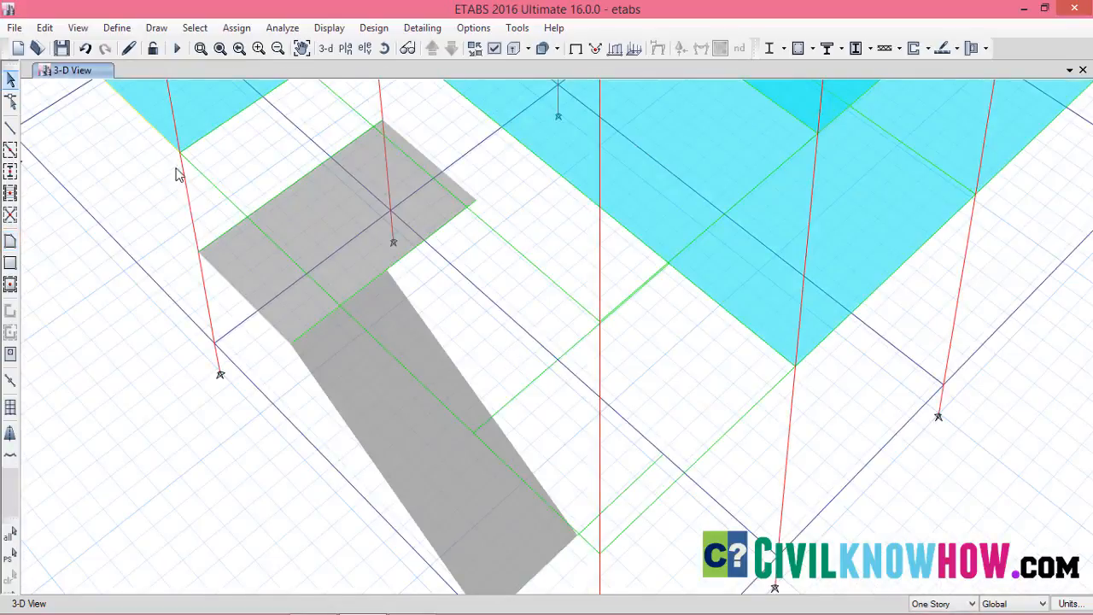
left_click(11, 243)
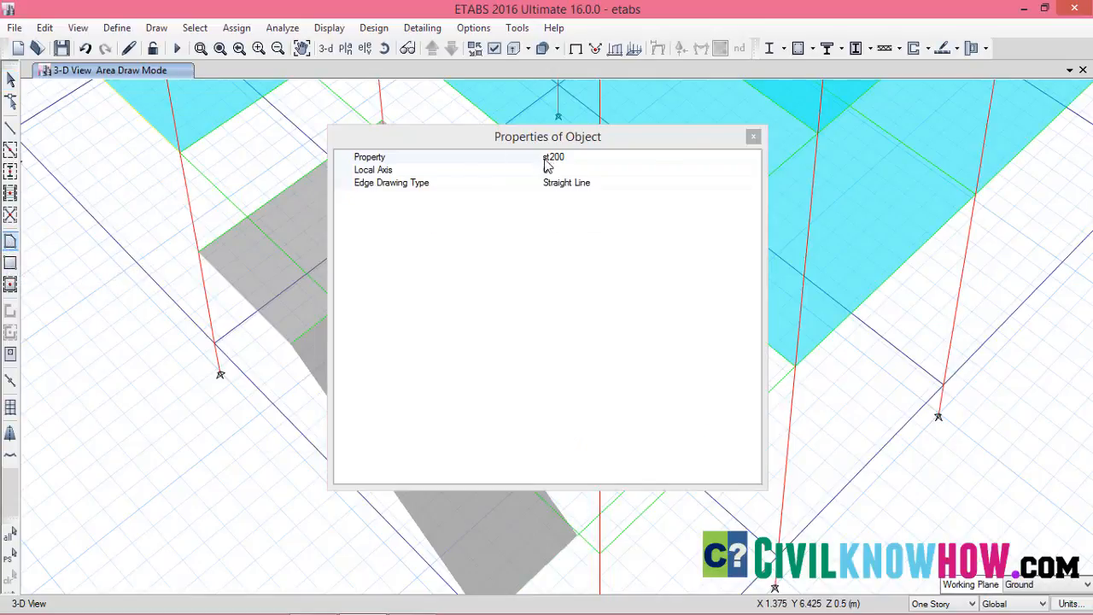
left_click(753, 137)
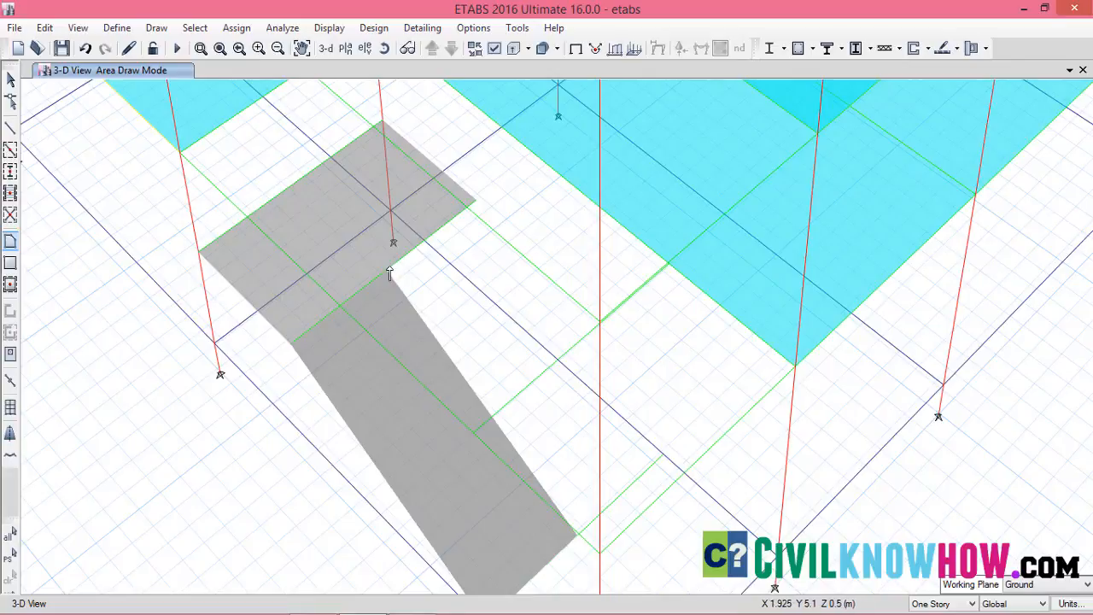
left_click(475, 202)
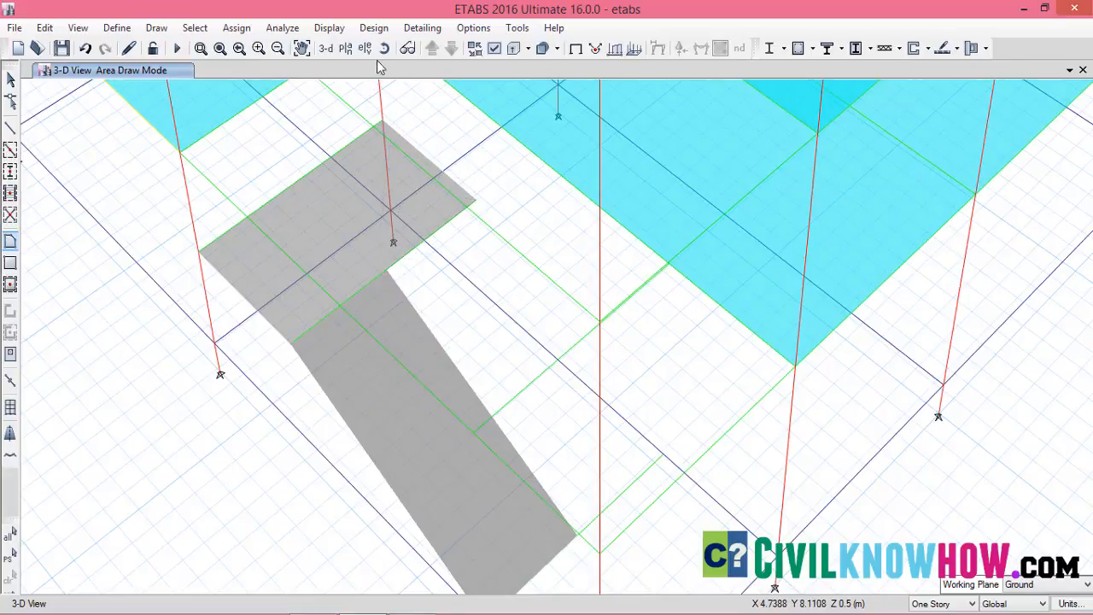
left_click(345, 48)
left_click(450, 280)
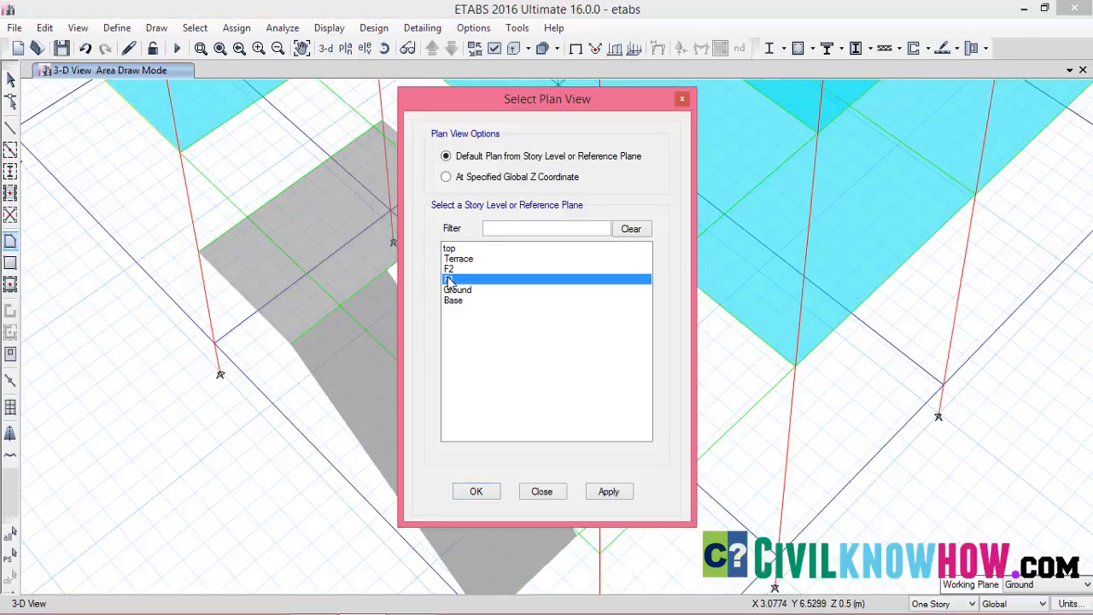
left_click(608, 493)
left_click(476, 491)
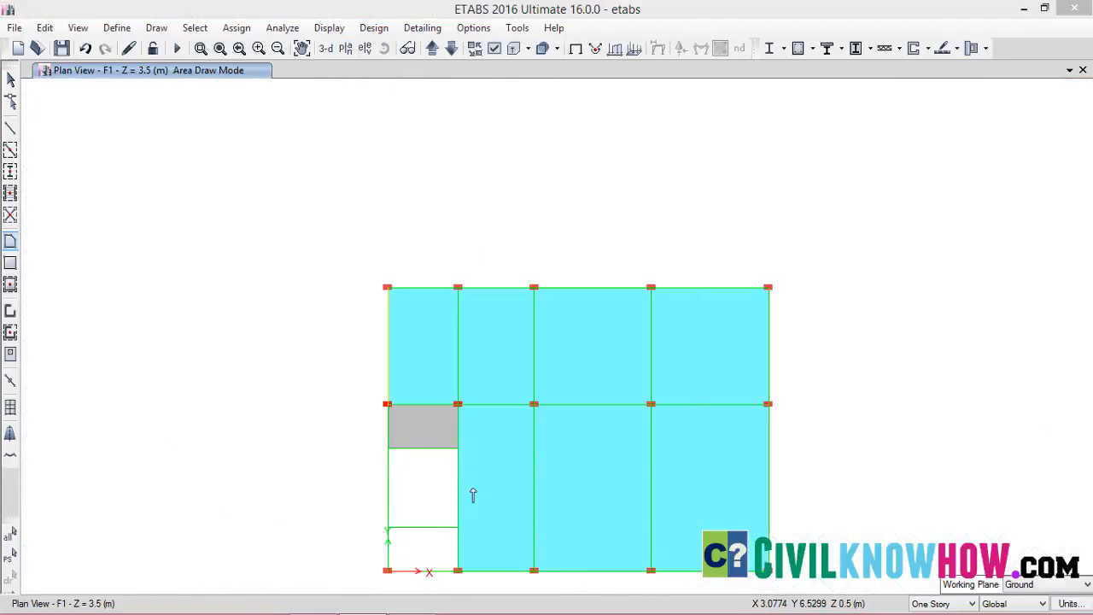
Complete the upper flight's area through the F1 cross beam's midpoint and inner end, closing at the landing's inner corner in 3-D.
middle_click_drag(429, 509, 456, 358)
scroll(456, 359, "up", 3)
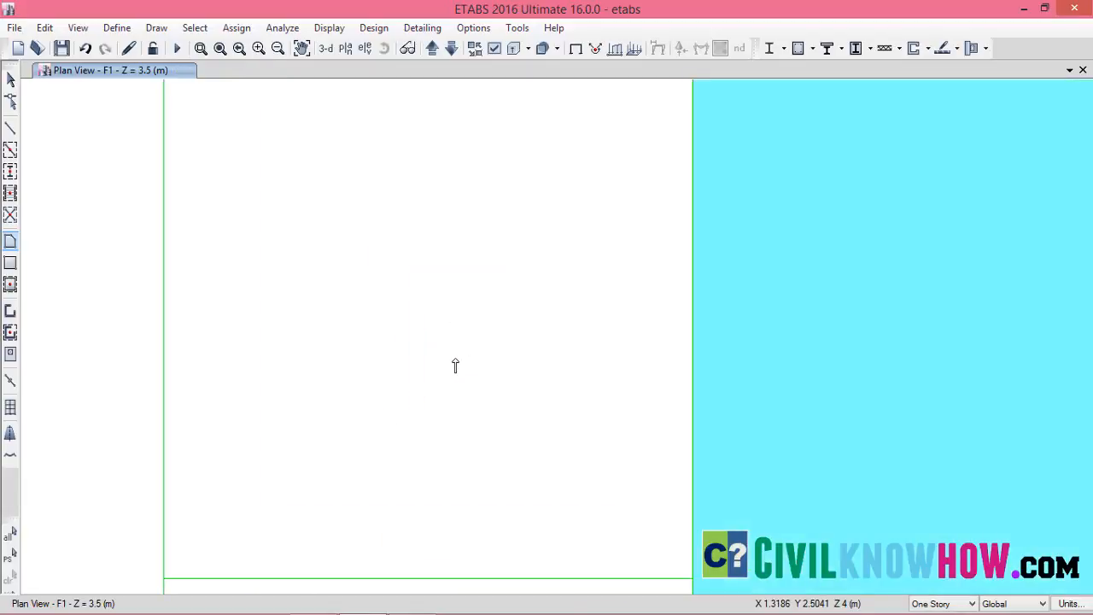
scroll(455, 357, "down", 1)
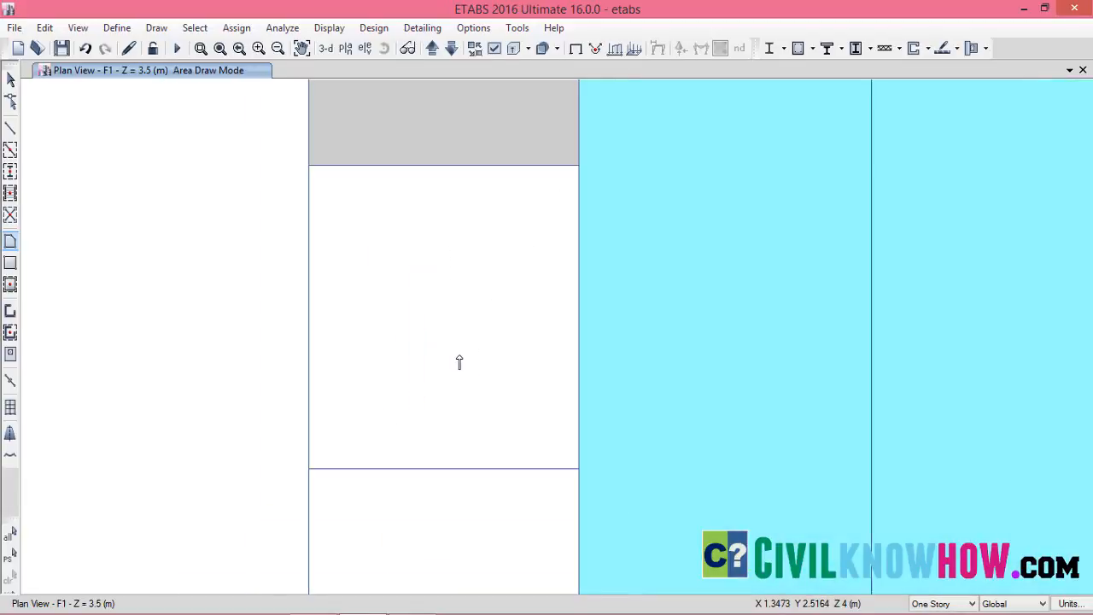
left_click(444, 468)
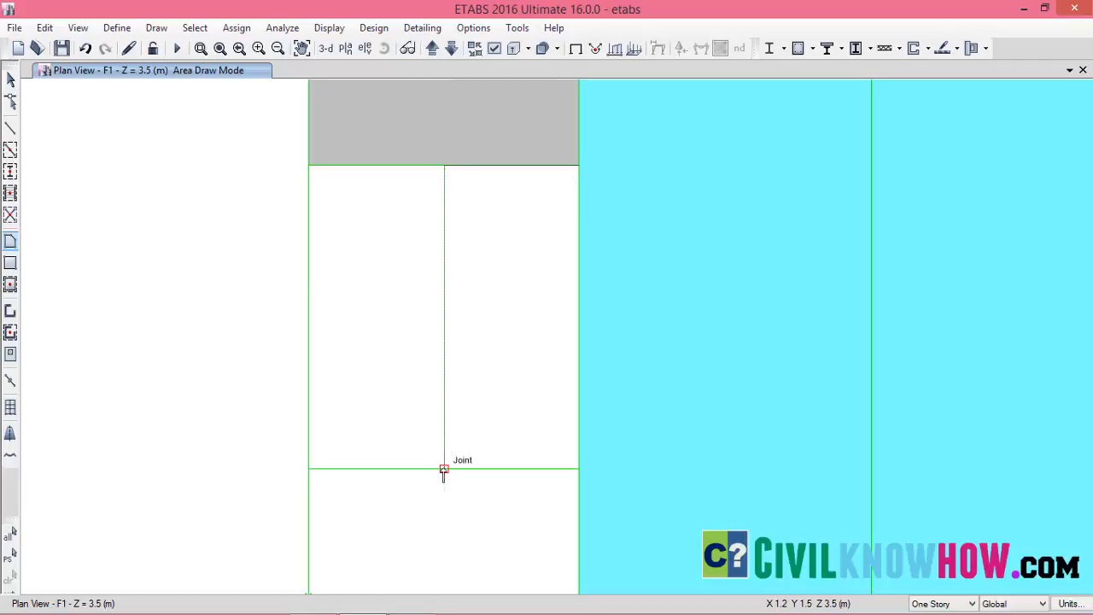
left_click(578, 468)
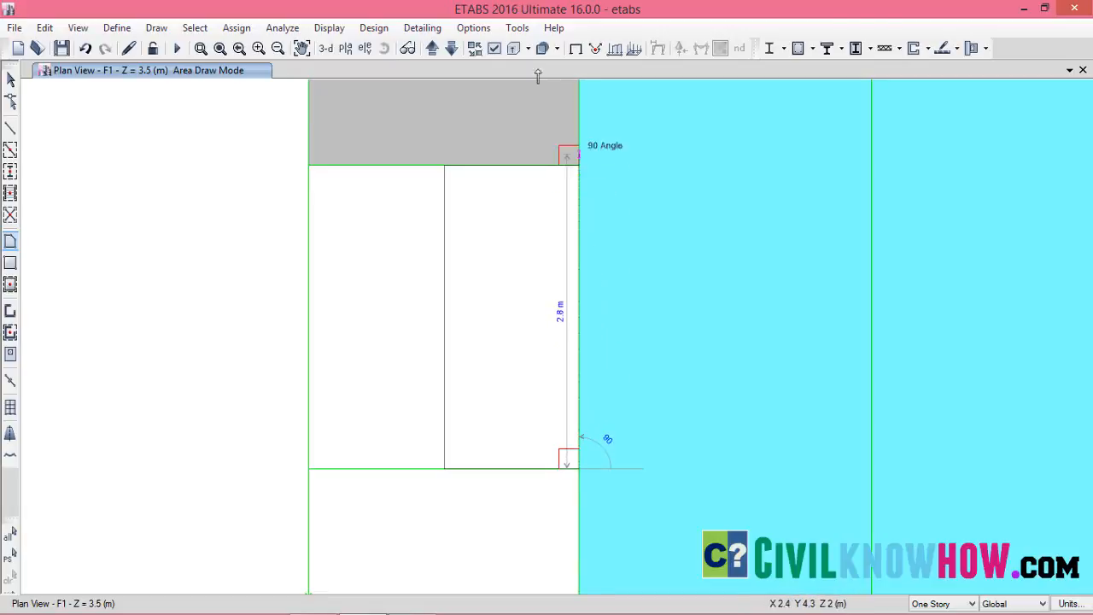
left_click(331, 52)
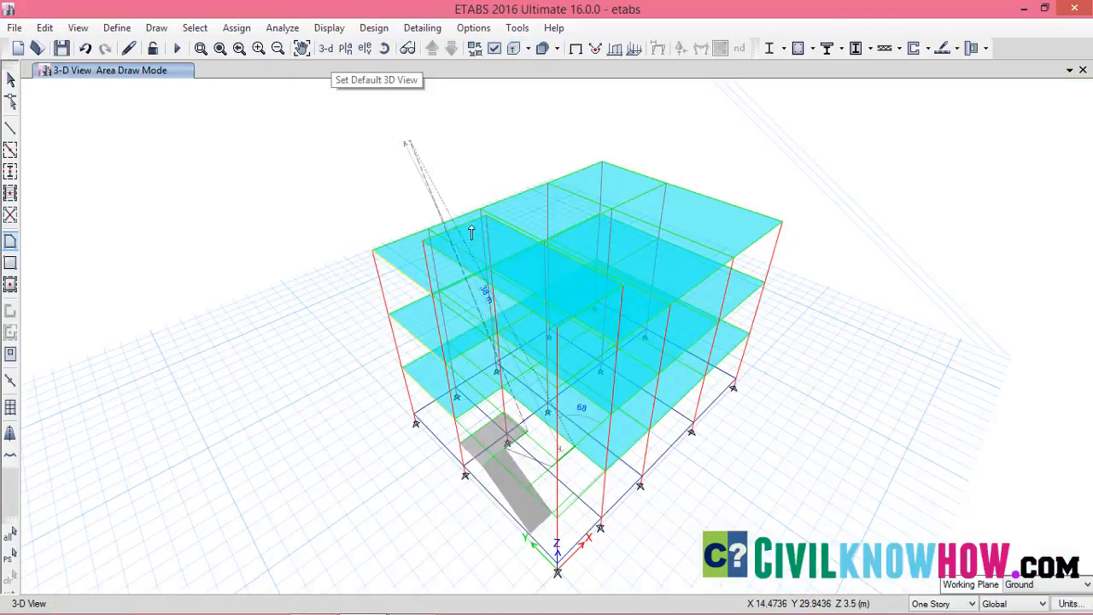
scroll(521, 419, "up", 4)
scroll(488, 208, "down", 2)
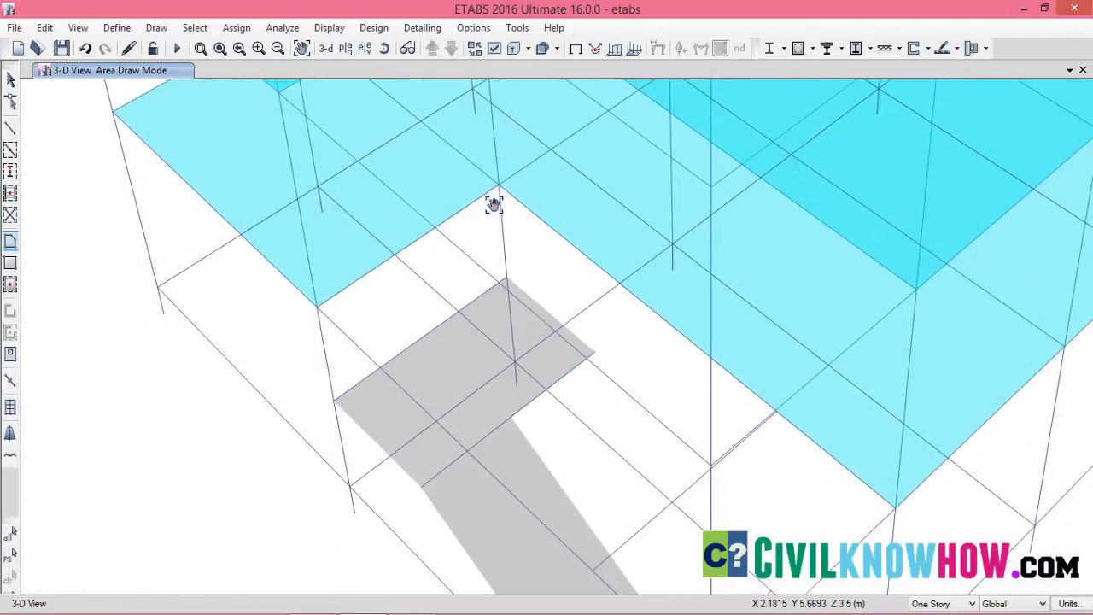
scroll(598, 359, "up", 3)
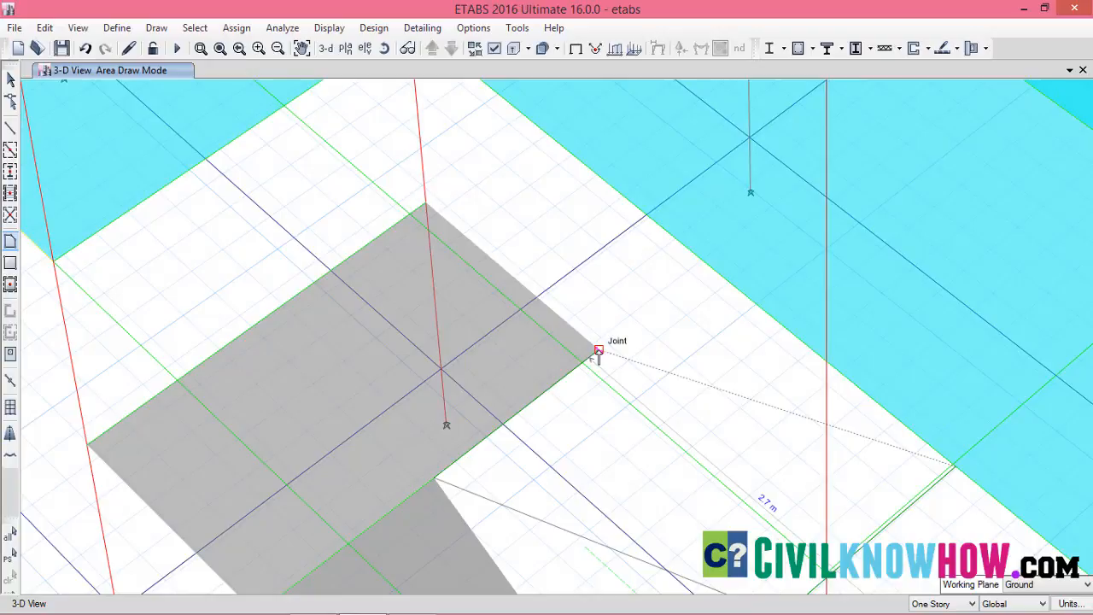
left_click(598, 353)
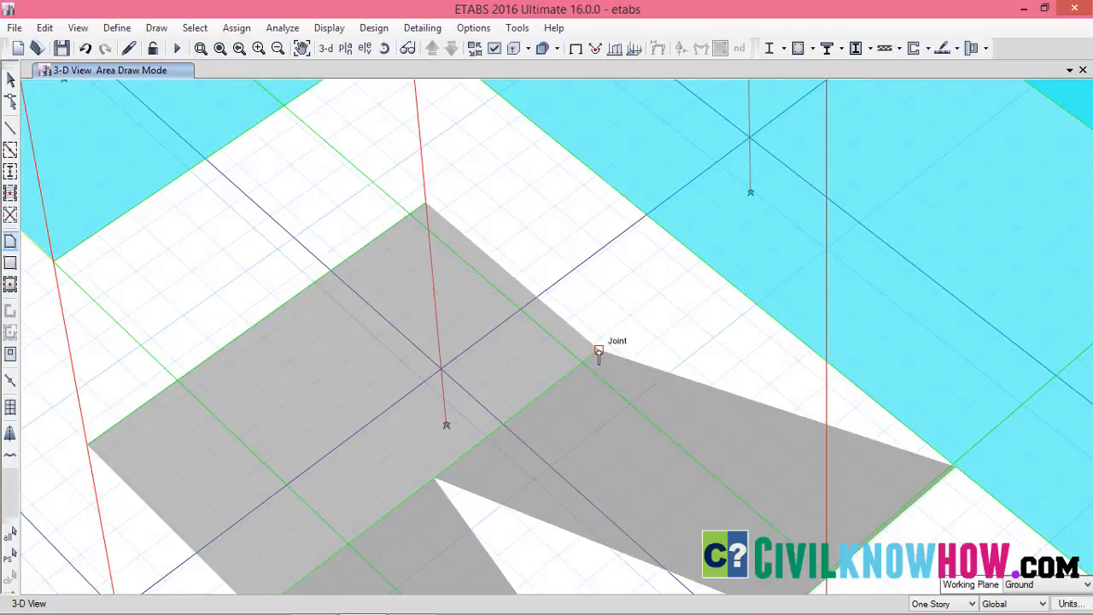
Delete both halves of the divided beam along the landing's outer edge.
scroll(597, 353, "down", 3)
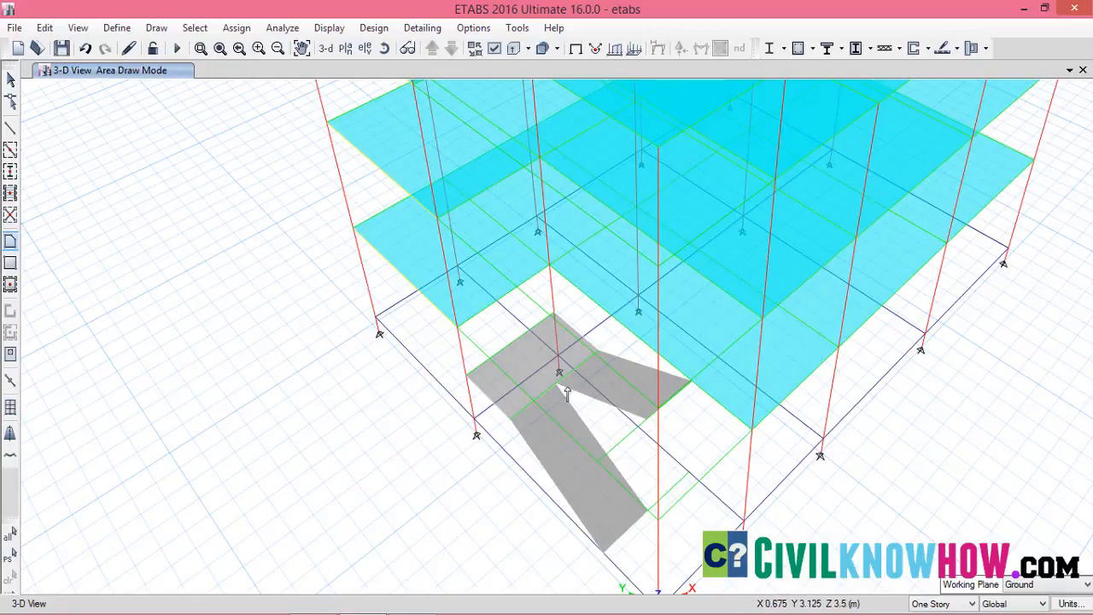
scroll(566, 392, "up", 2)
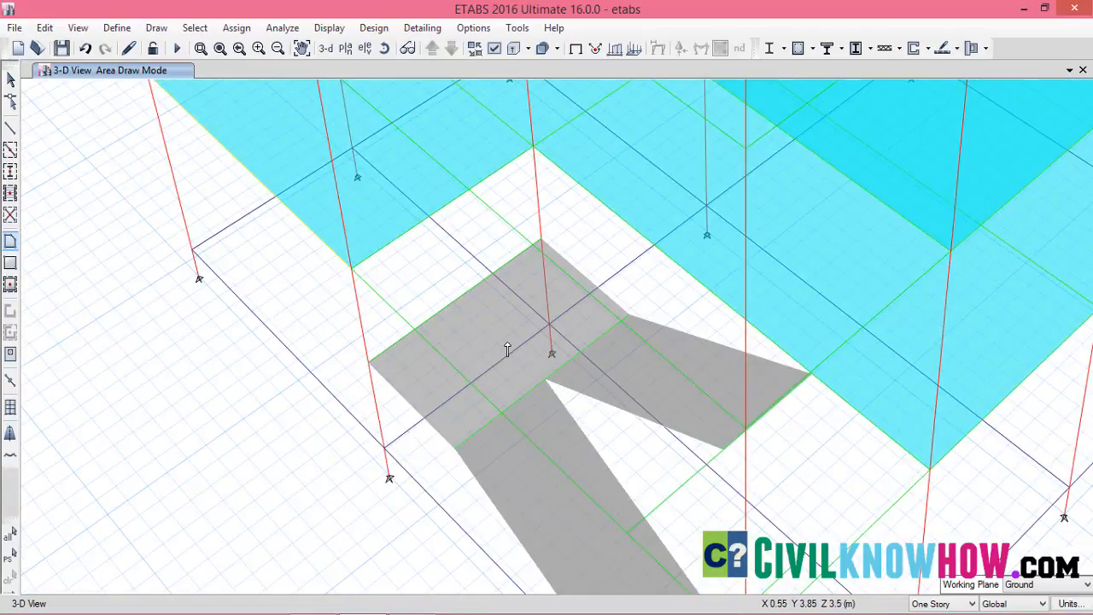
scroll(528, 384, "up", 3)
scroll(529, 384, "down", 3)
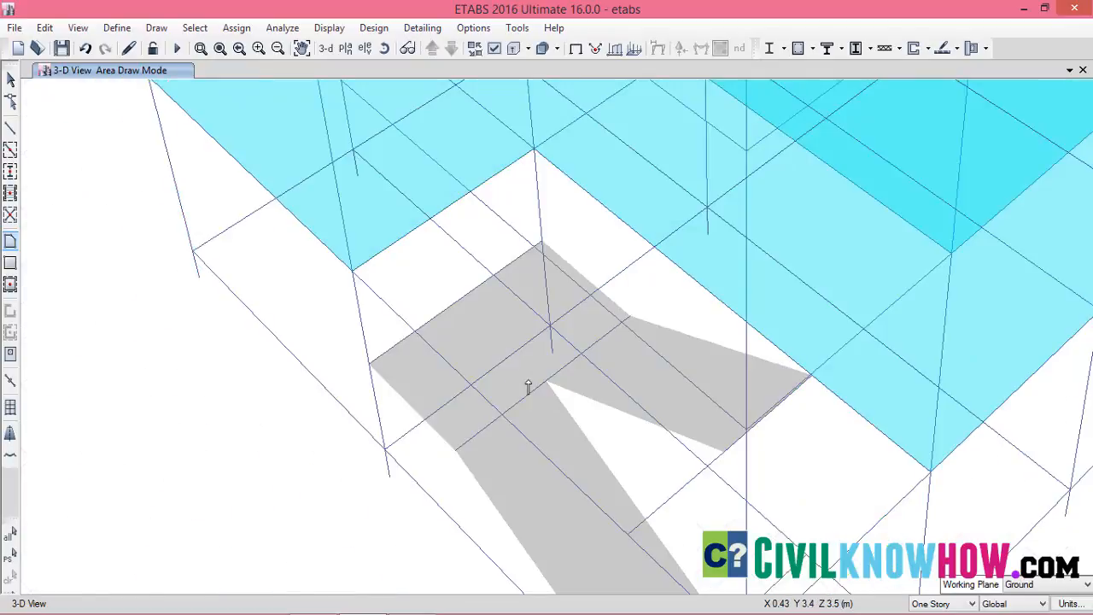
key("Escape")
left_click(533, 389)
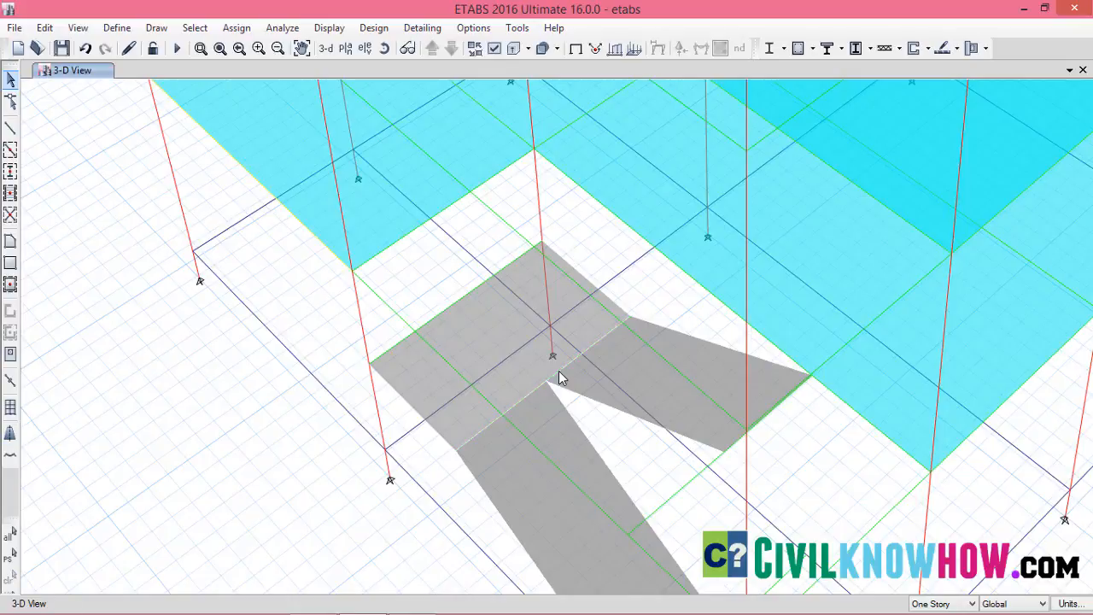
scroll(560, 379, "down", 2)
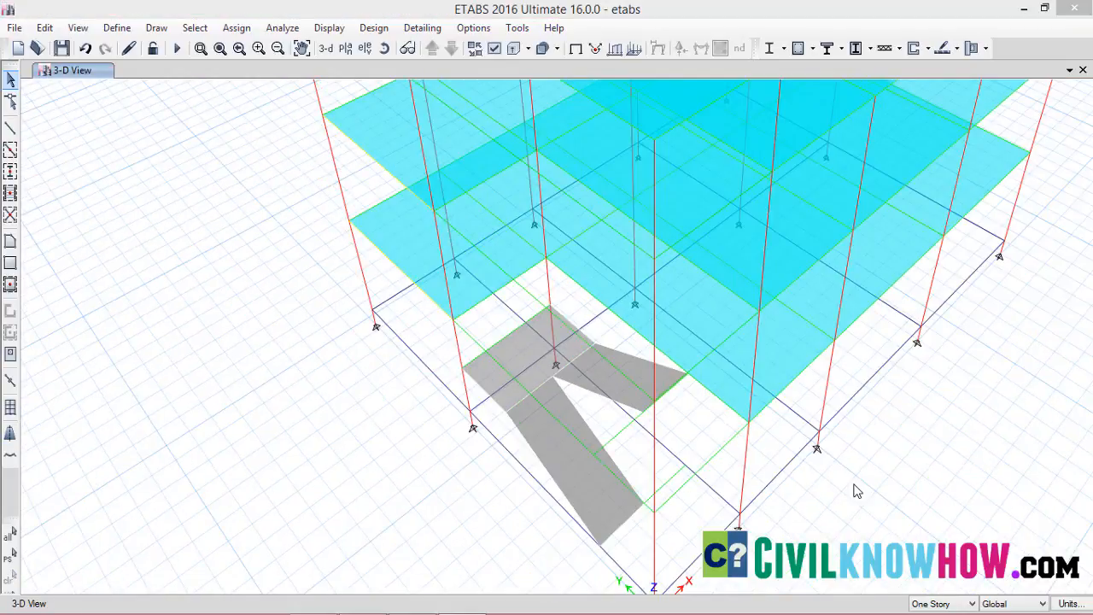
Show the F1 story plan view, focused on the stair bay.
left_click(346, 48)
left_click(453, 280)
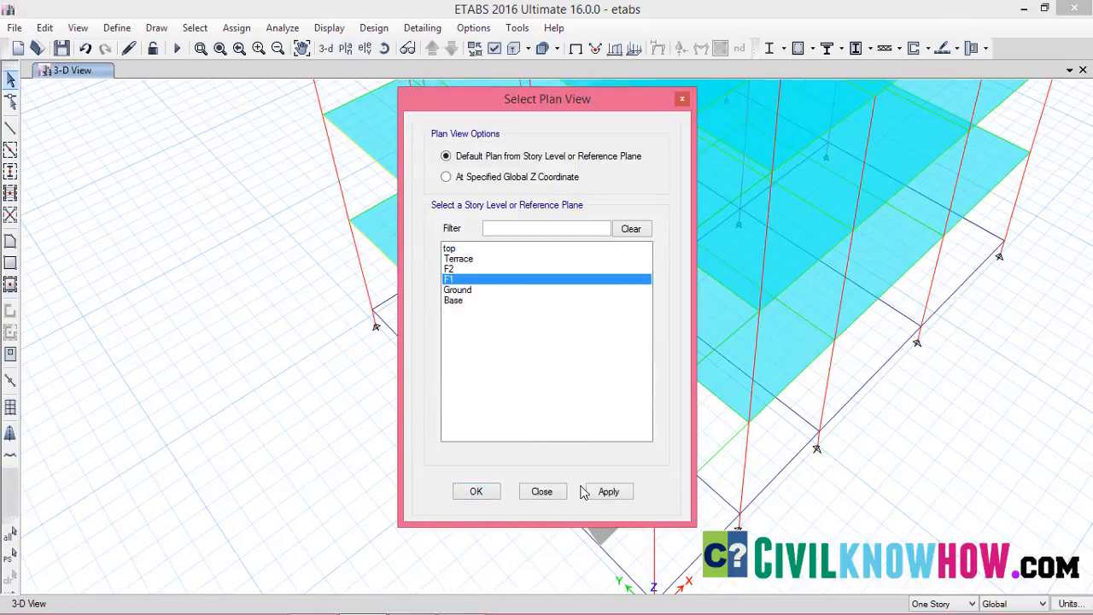
left_click(479, 494)
scroll(506, 469, "up", 2)
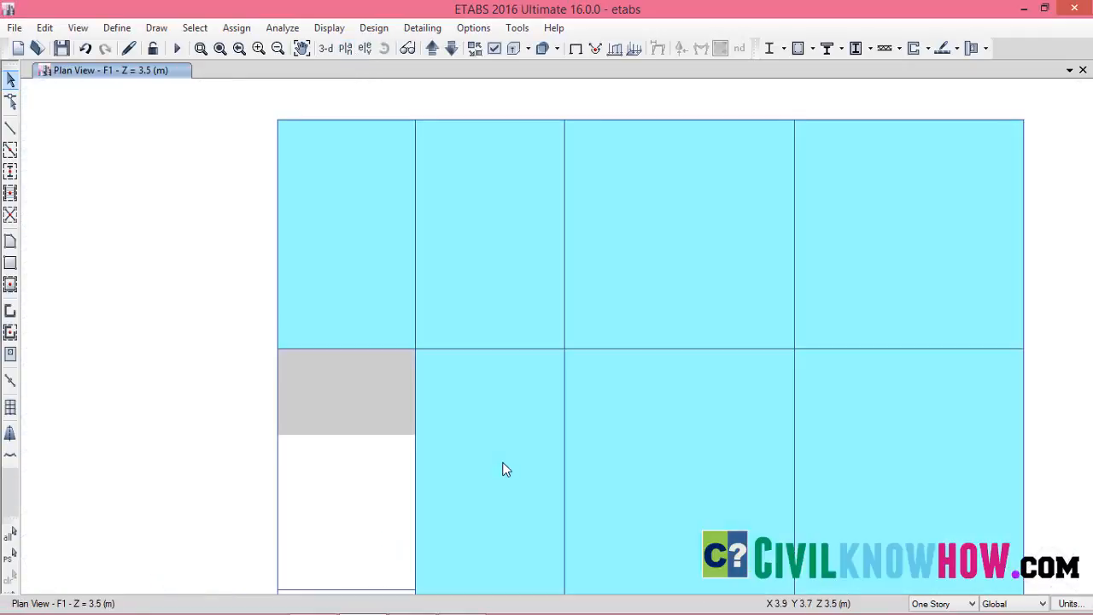
middle_click_drag(552, 428, 655, 232)
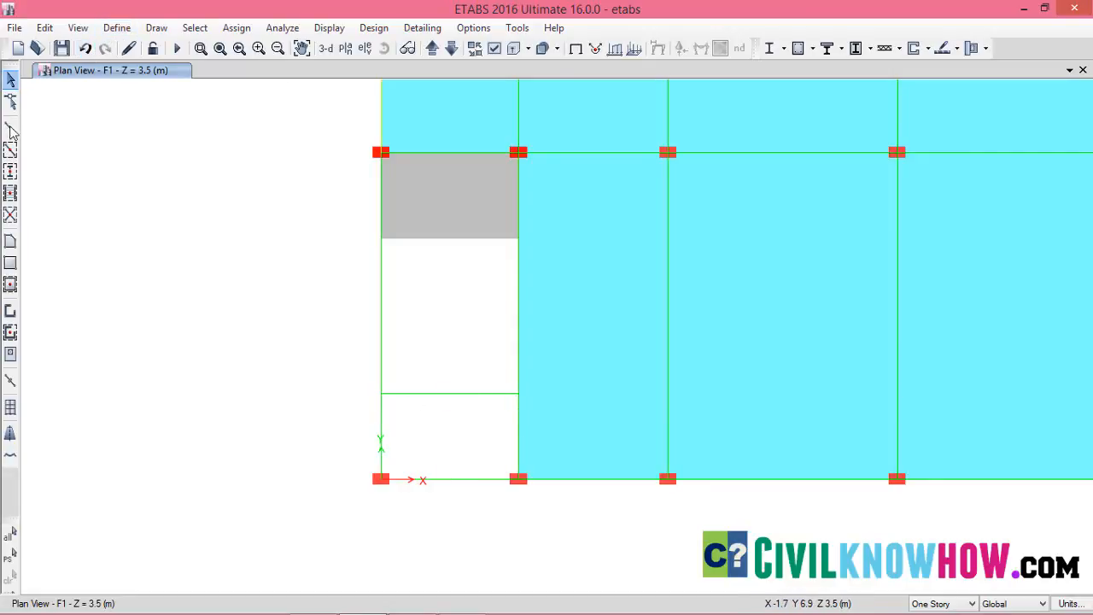
Draw a 2.4 m by 1.5 m rectangular floor slab between the F1 cross beam and the bay's front edge, matching the adjacent floor slabs.
left_click(10, 267)
left_click(563, 159)
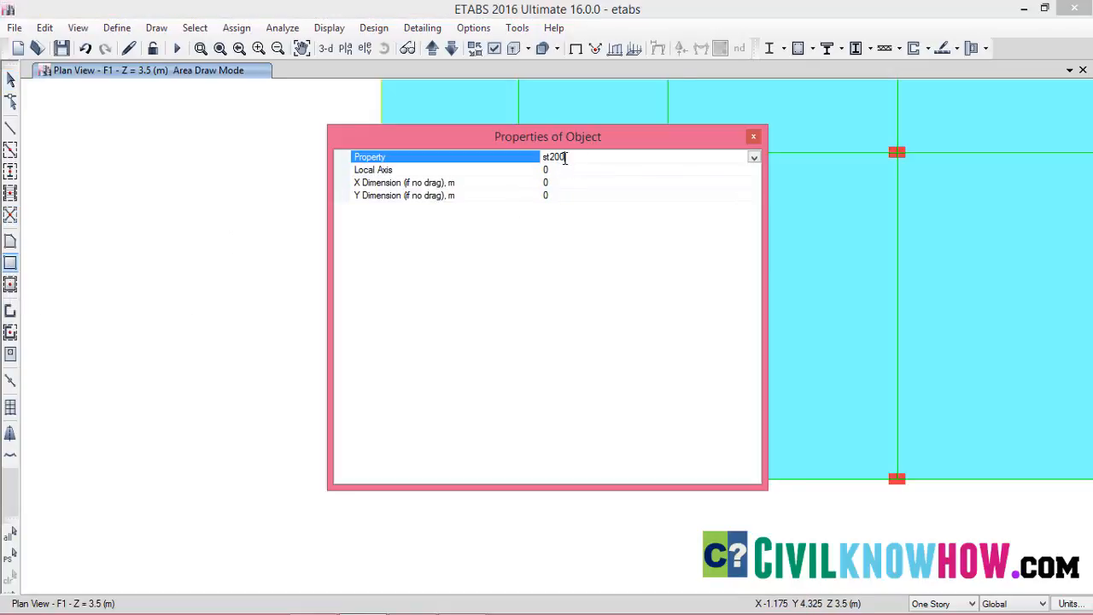
left_click(753, 158)
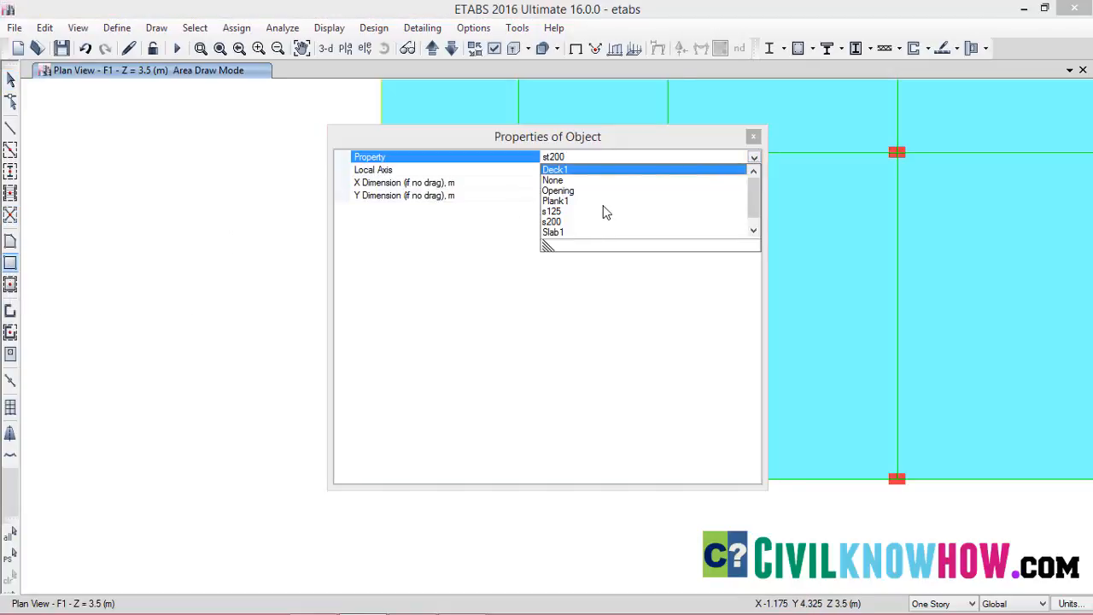
left_click(553, 221)
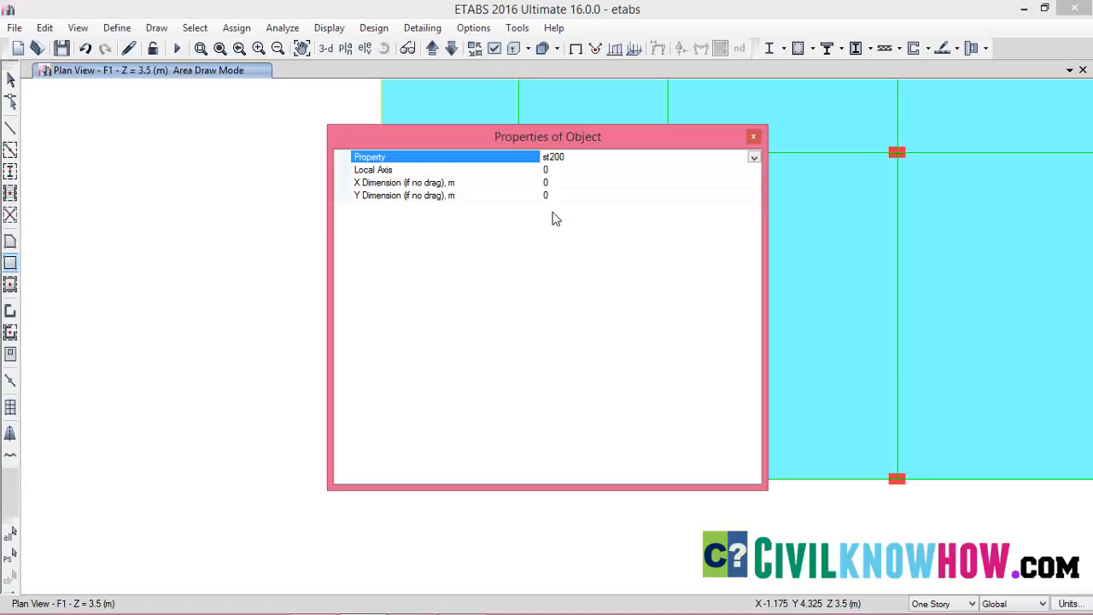
left_click_drag(726, 141, 598, 139)
left_click(624, 137)
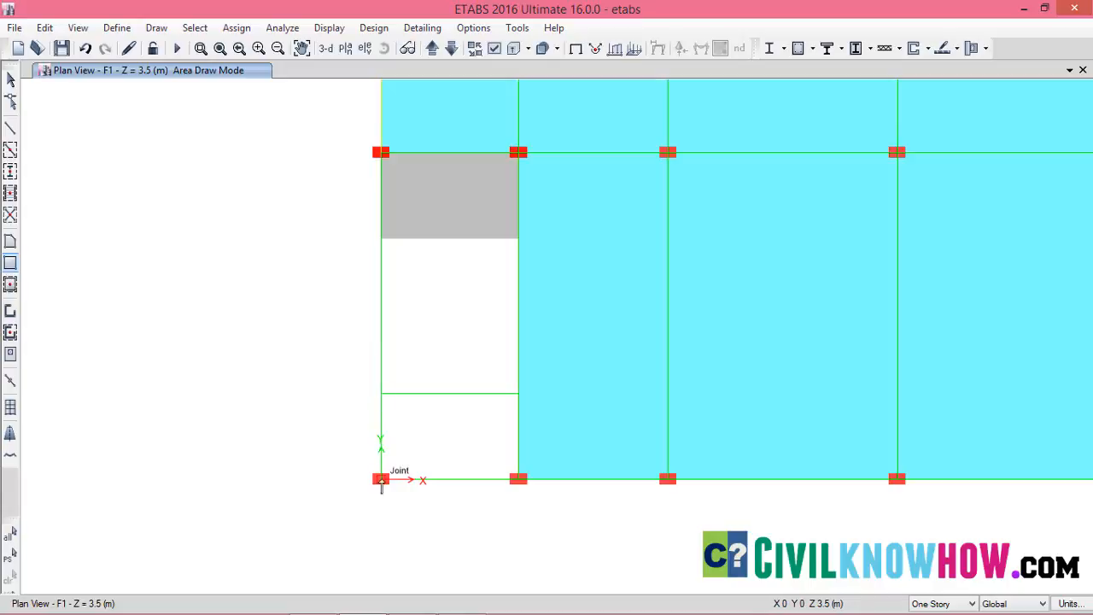
left_click(381, 394)
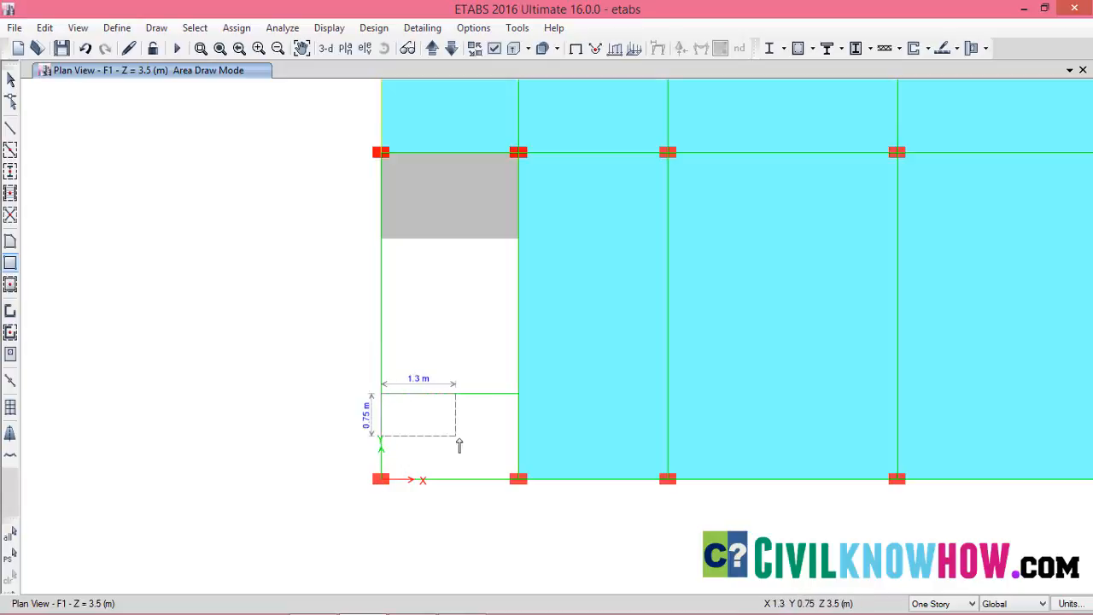
left_click(518, 479)
scroll(463, 381, "down", 3)
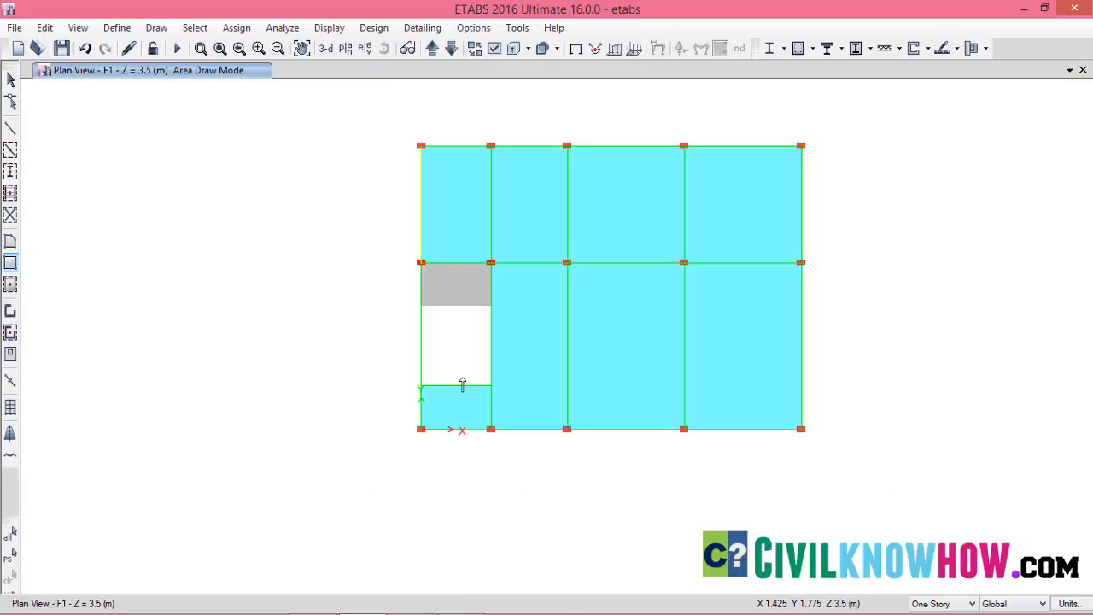
scroll(464, 381, "up", 3)
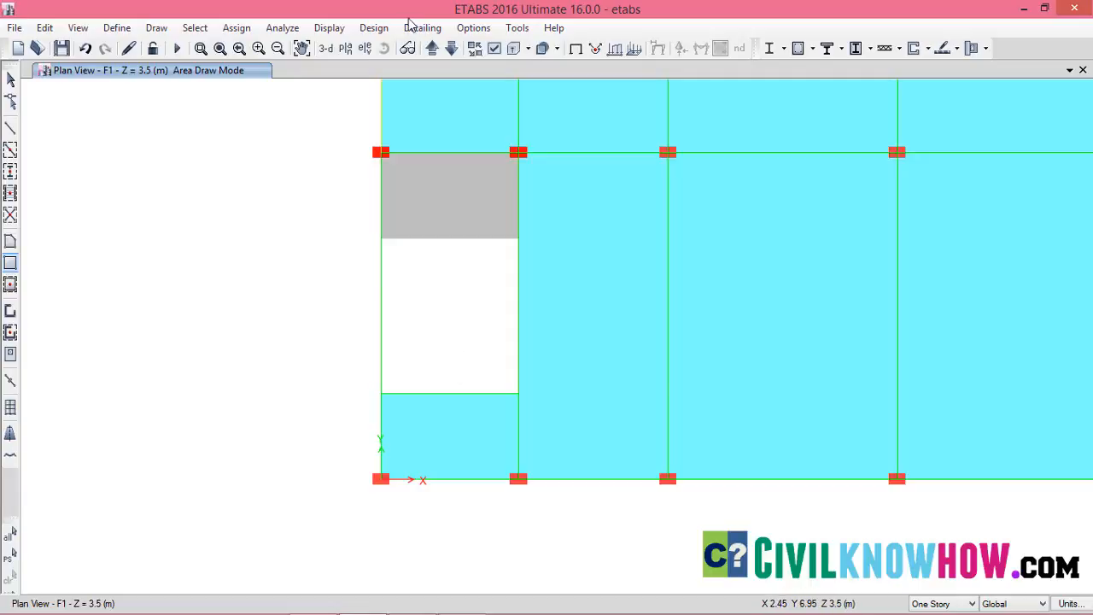
Show the model in 3-D, focused on the staircase, and leave area drawing.
left_click(326, 49)
scroll(530, 401, "up", 5)
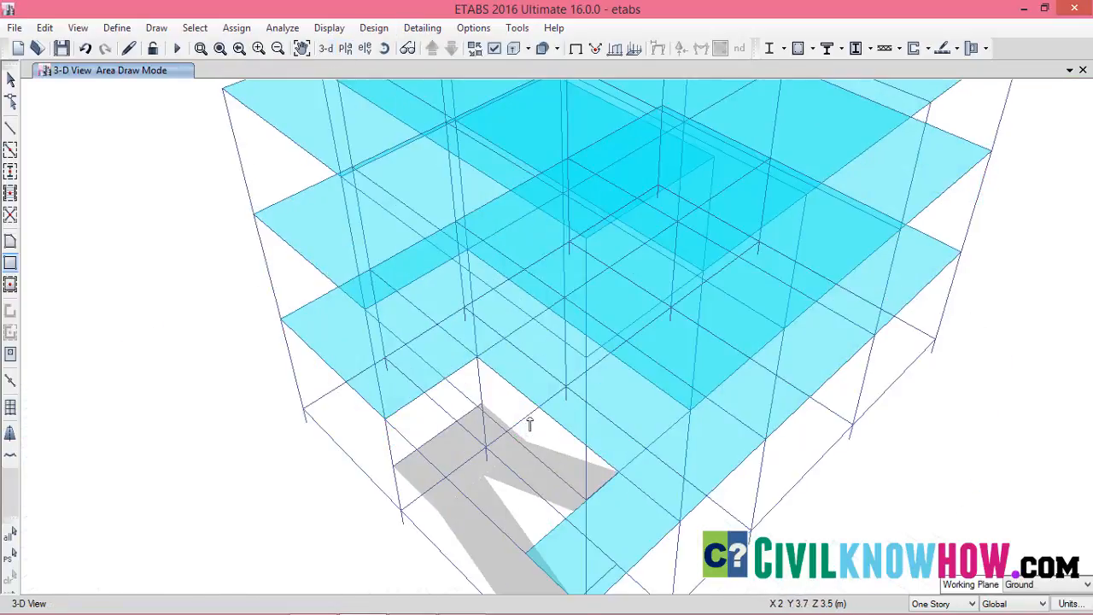
scroll(537, 357, "up", 4)
scroll(541, 376, "down", 3)
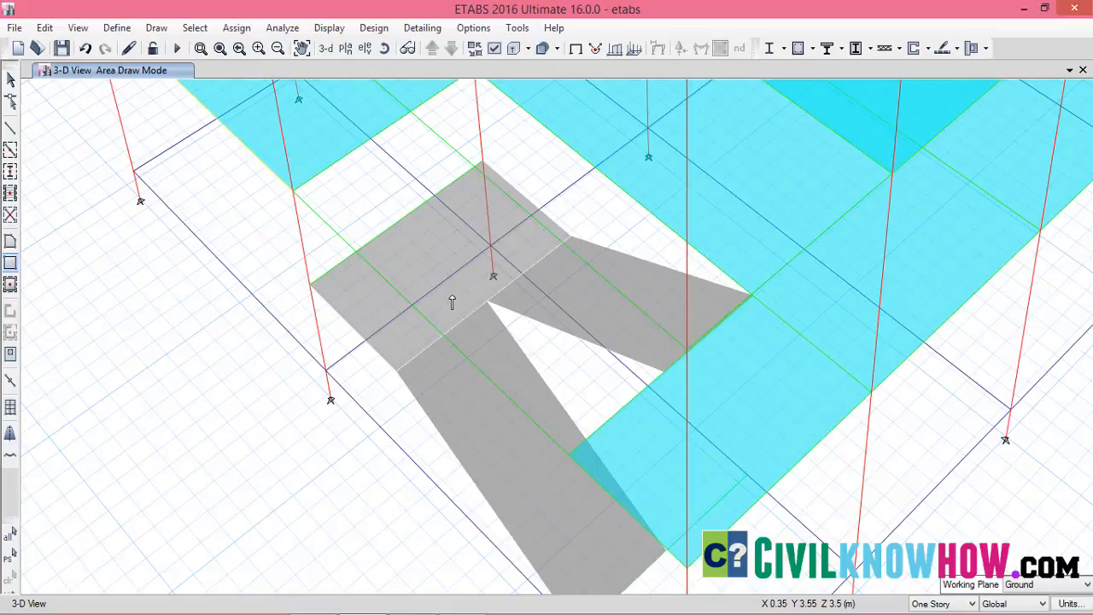
key("Escape")
Assign a uniform Live gravity load of 5 kN/m² to the landing and both stair flights, replacing existing loads.
left_click(476, 421)
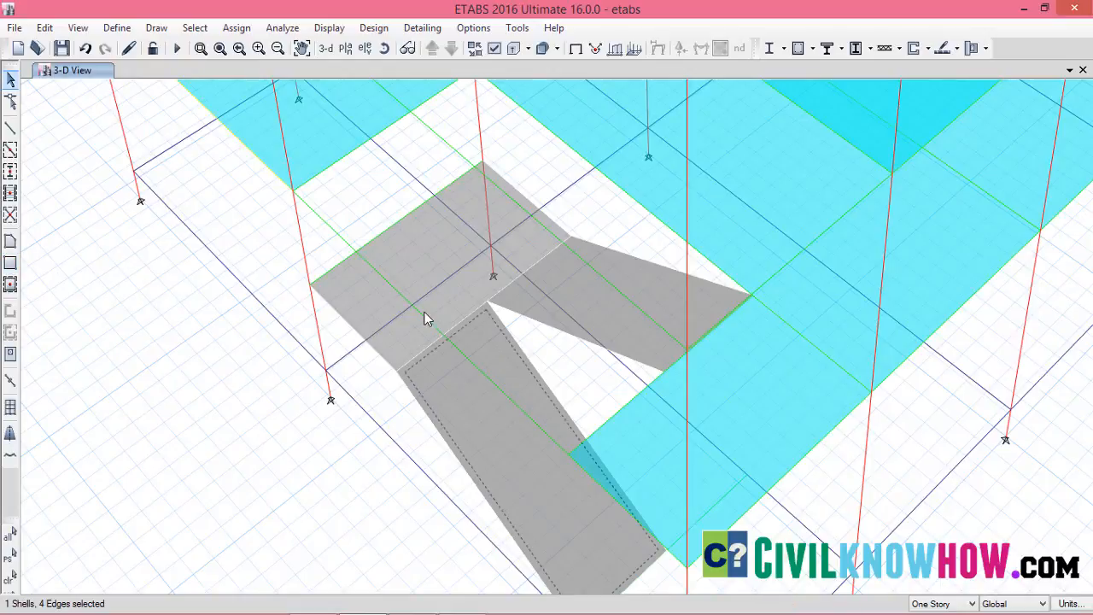
left_click(429, 255)
left_click(633, 289)
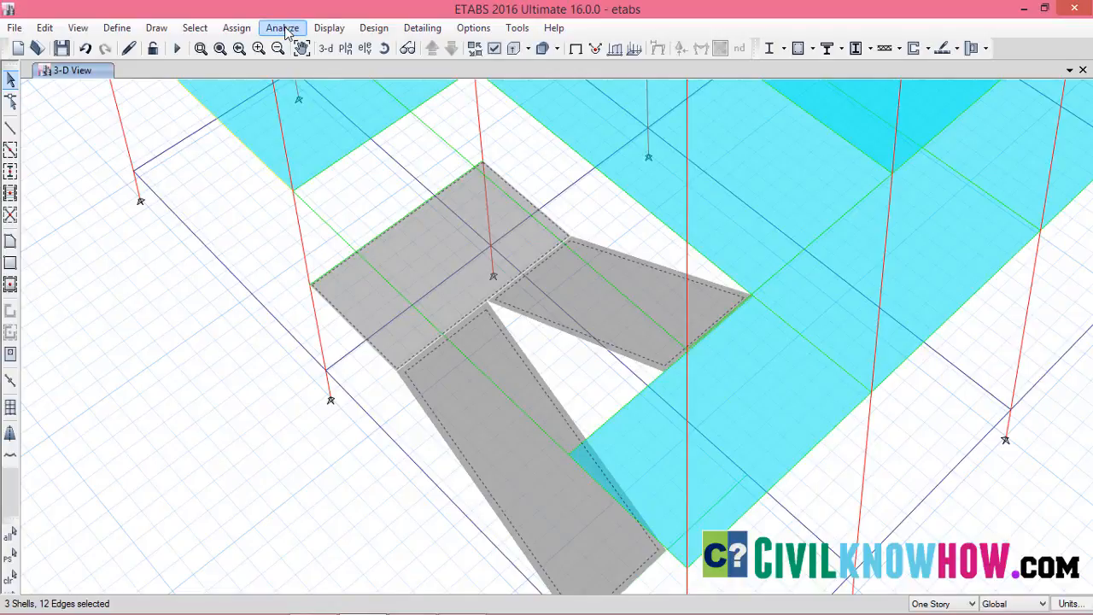
left_click(237, 29)
mouse_move(300, 197)
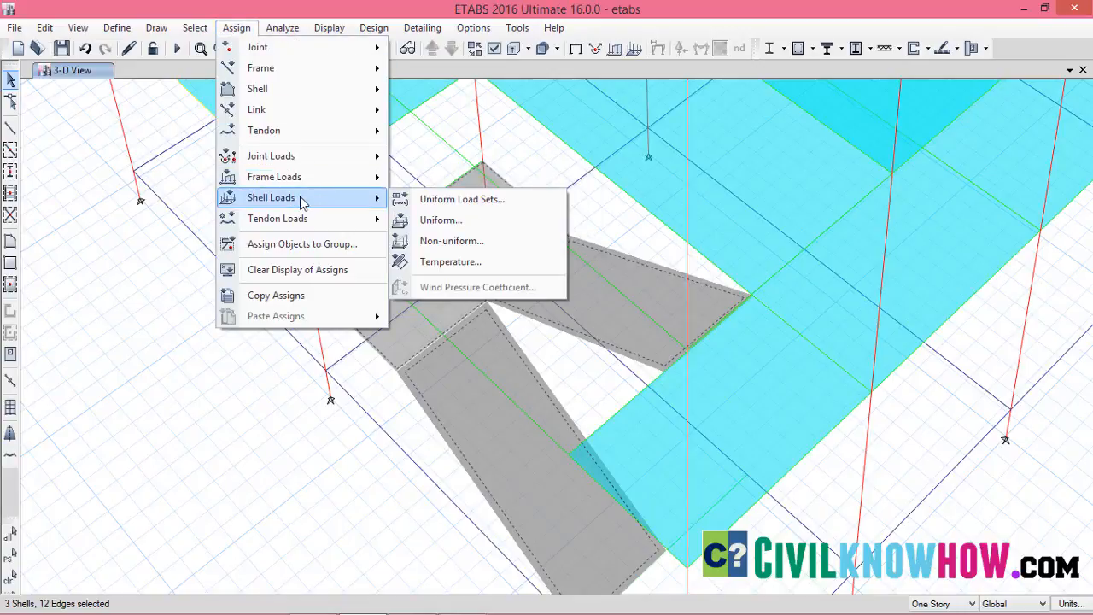
left_click(453, 220)
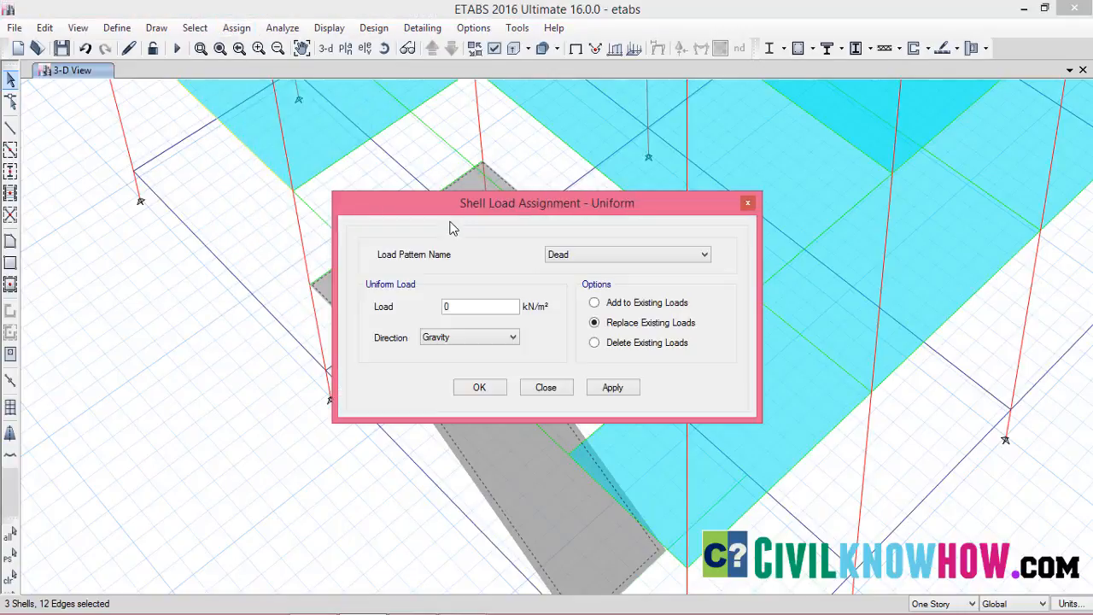
left_click(689, 257)
left_click(590, 278)
left_click(612, 390)
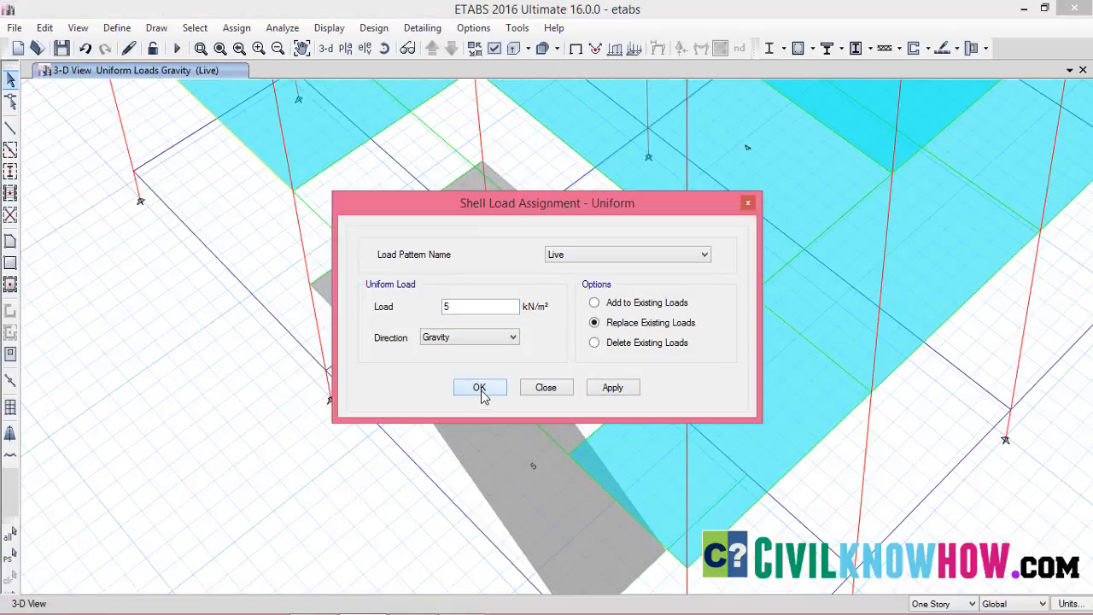
left_click(480, 388)
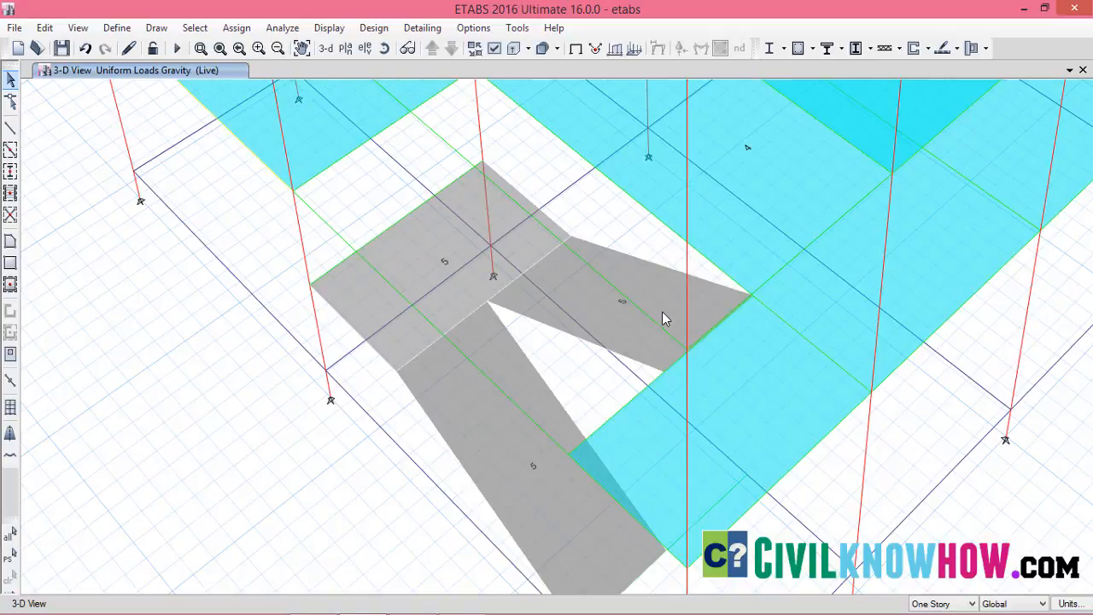
Assign a uniform Dead gravity load of 5 kN/m² to the landing and both stair flights.
left_click(486, 412)
left_click(441, 245)
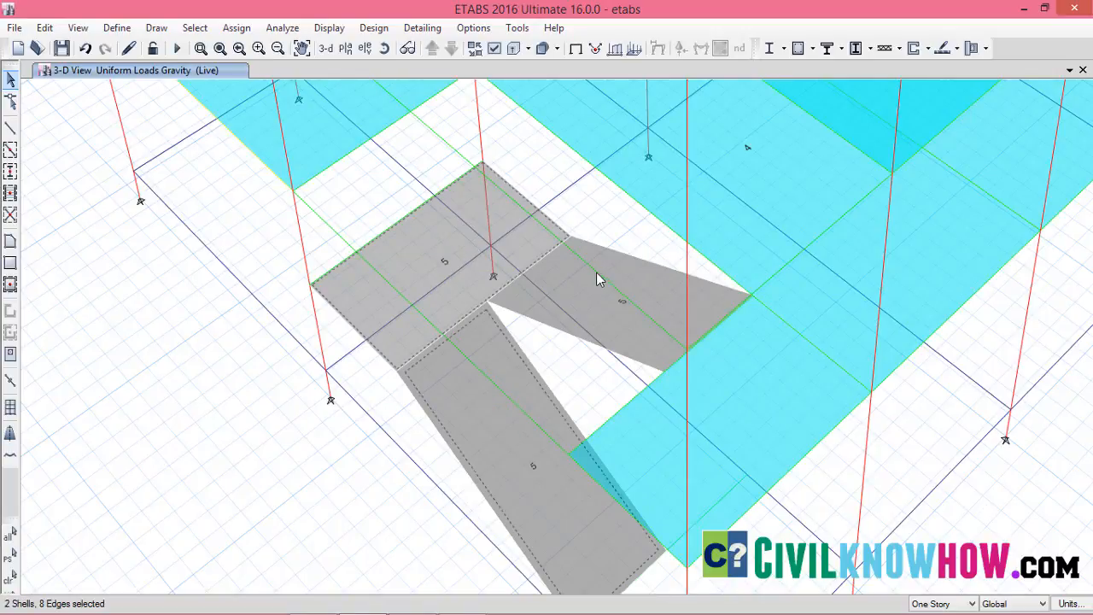
left_click(578, 292)
left_click(233, 28)
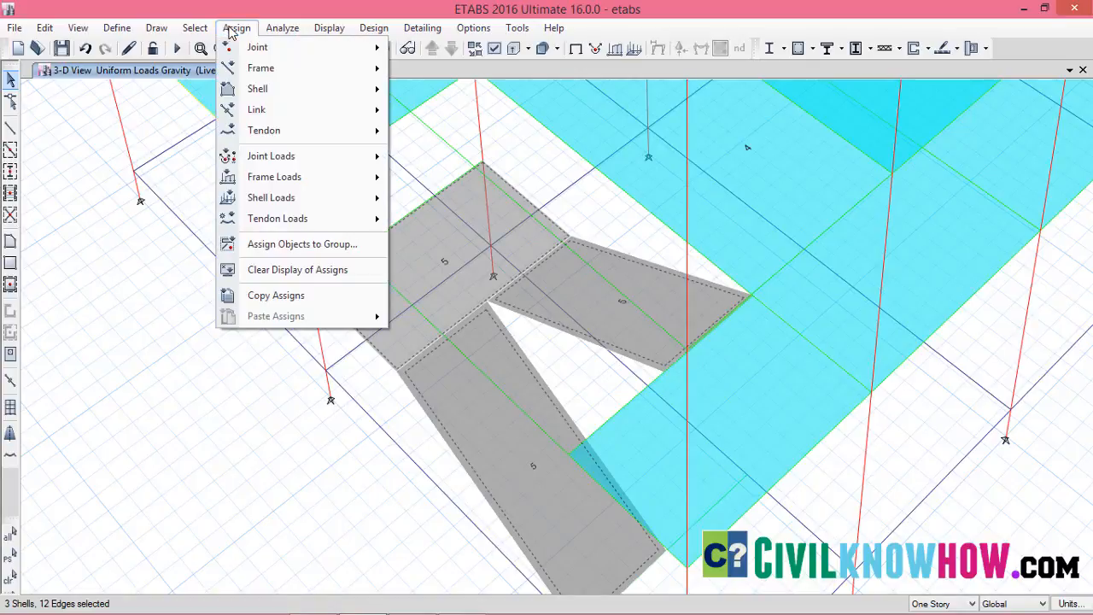
mouse_move(293, 196)
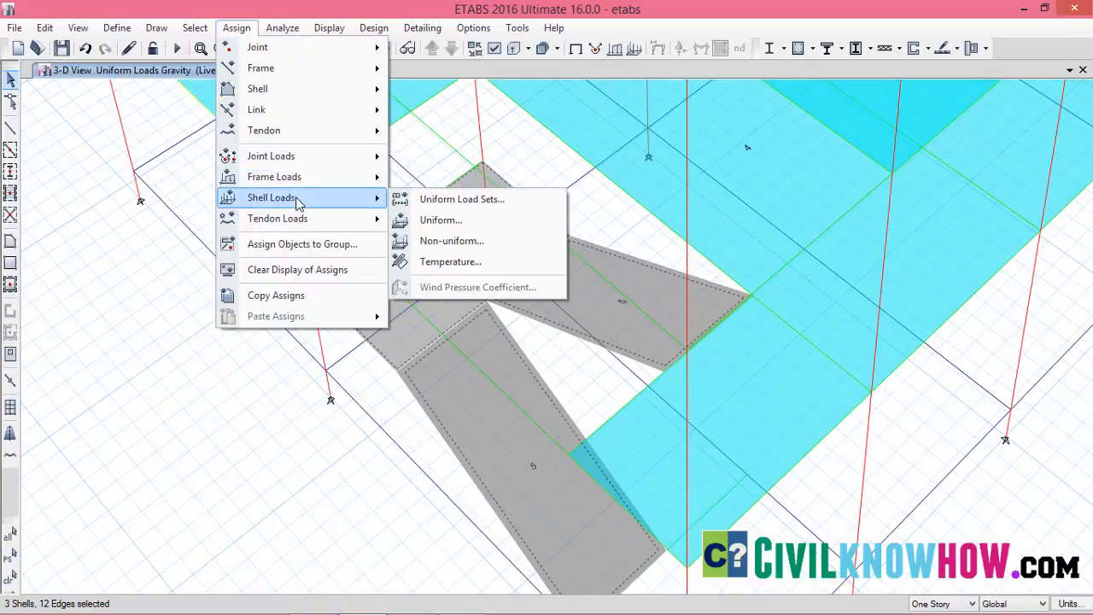
left_click(440, 222)
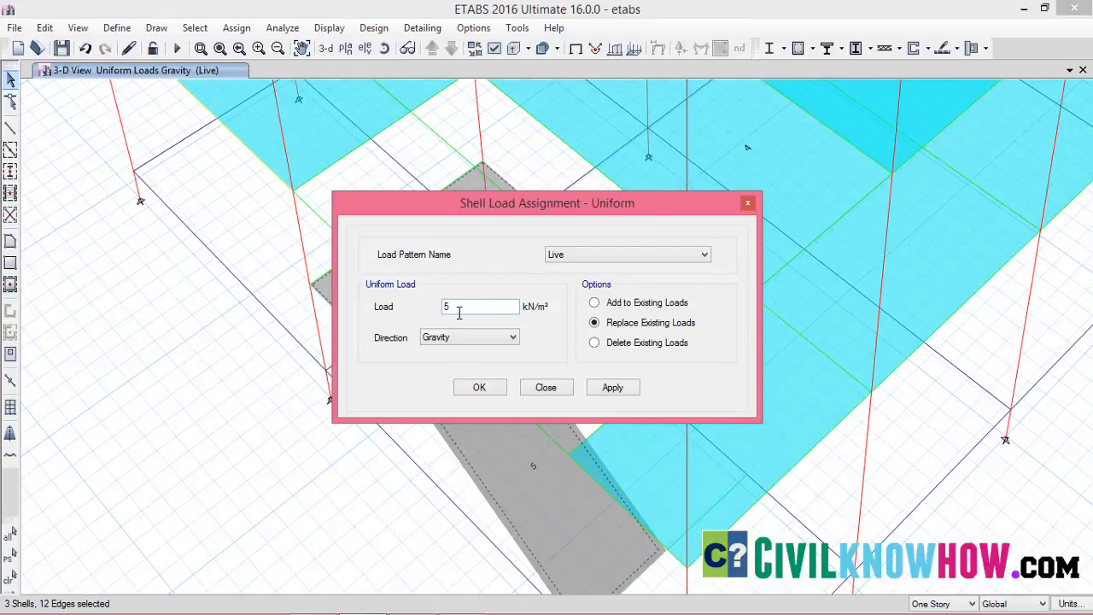
left_click(704, 255)
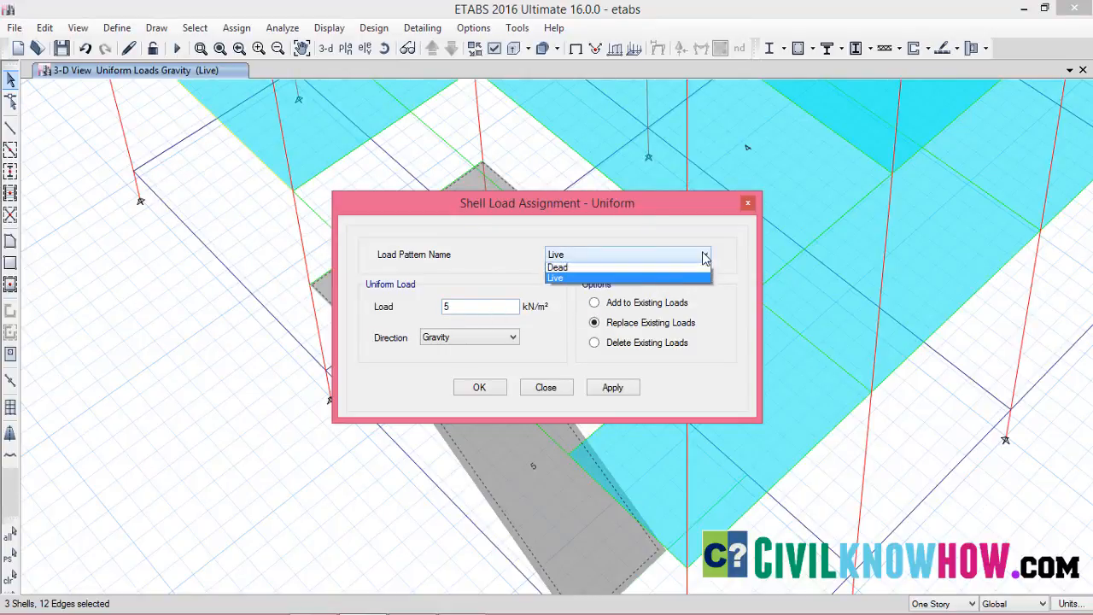
left_click(596, 264)
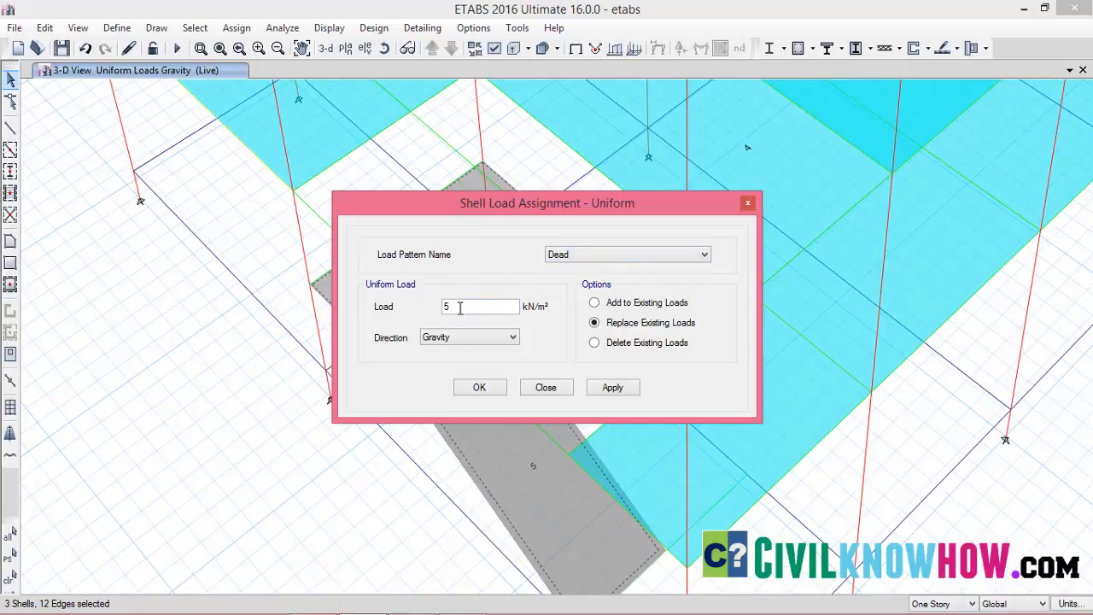
left_click(611, 390)
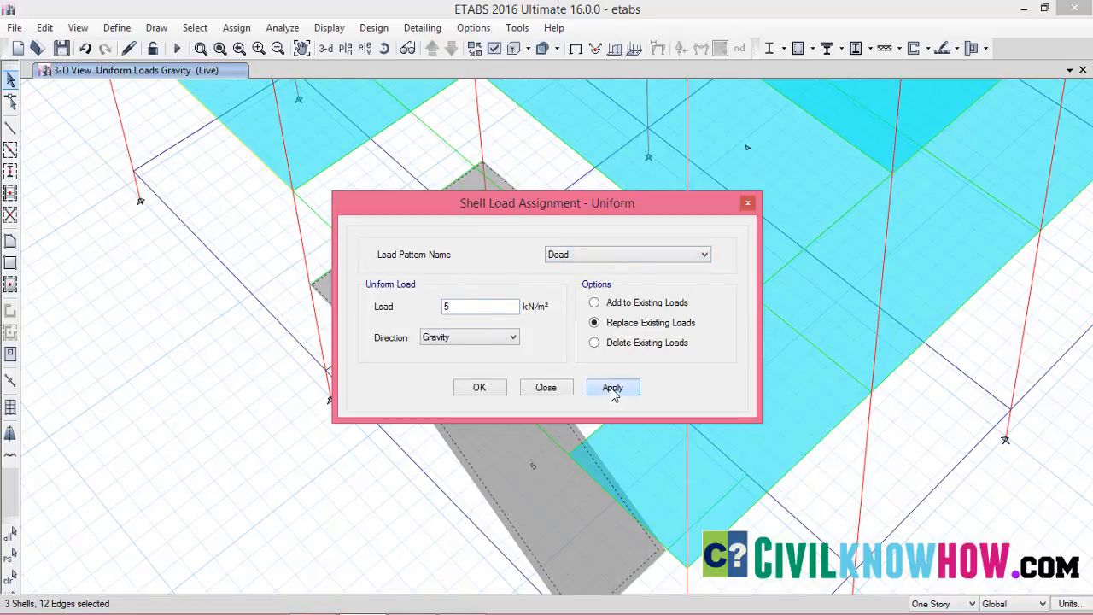
left_click(477, 390)
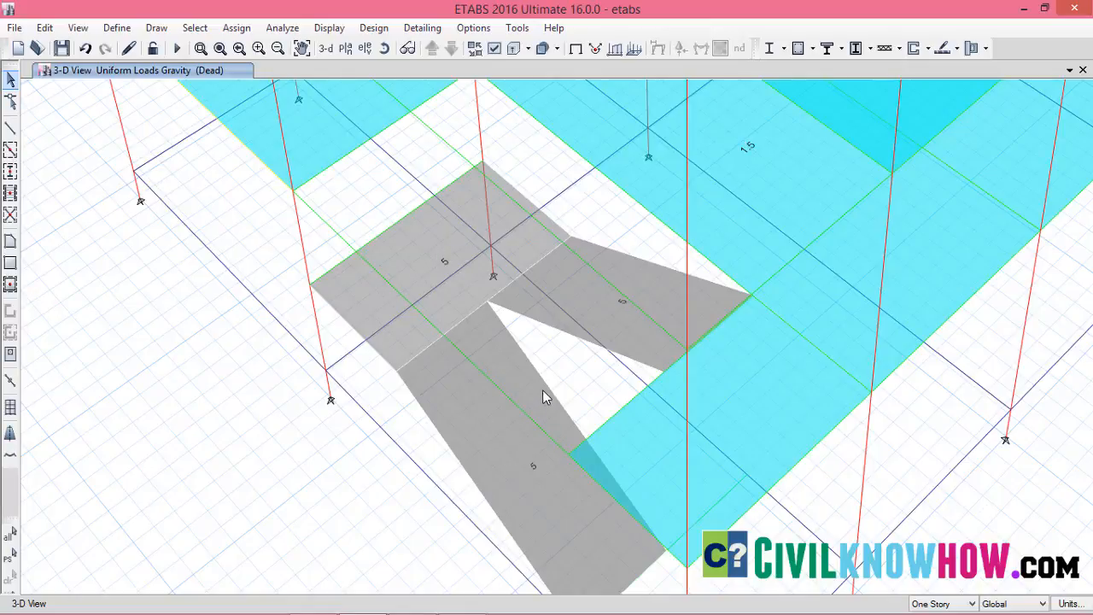
Replicate the landing and both stair flights on stories F1, F2 and Terrace, keeping the original objects.
scroll(504, 391, "down", 5)
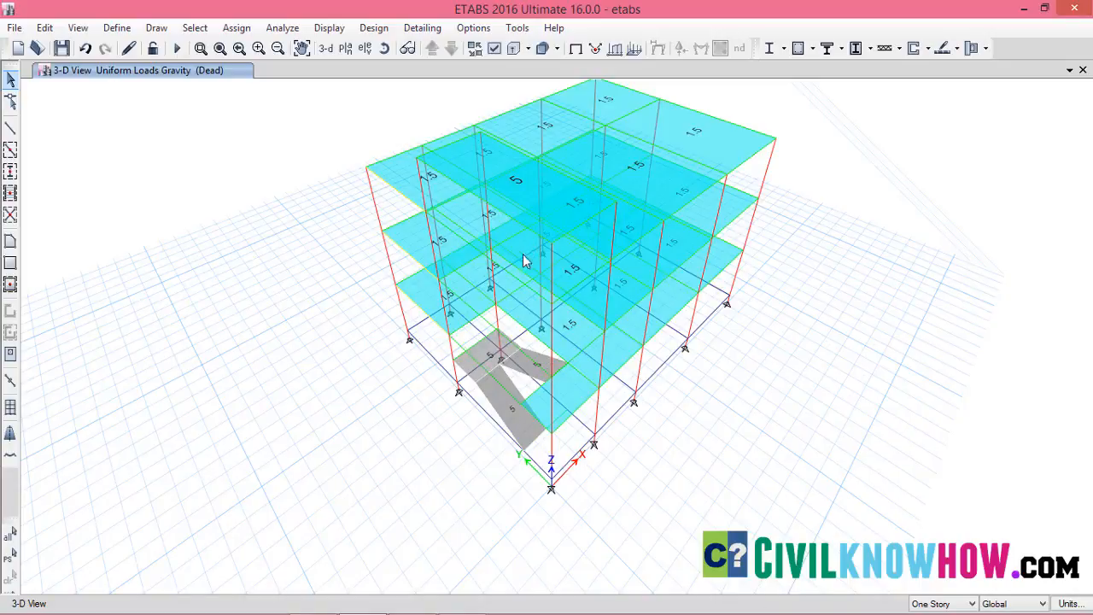
scroll(500, 376, "up", 5)
left_click(500, 452)
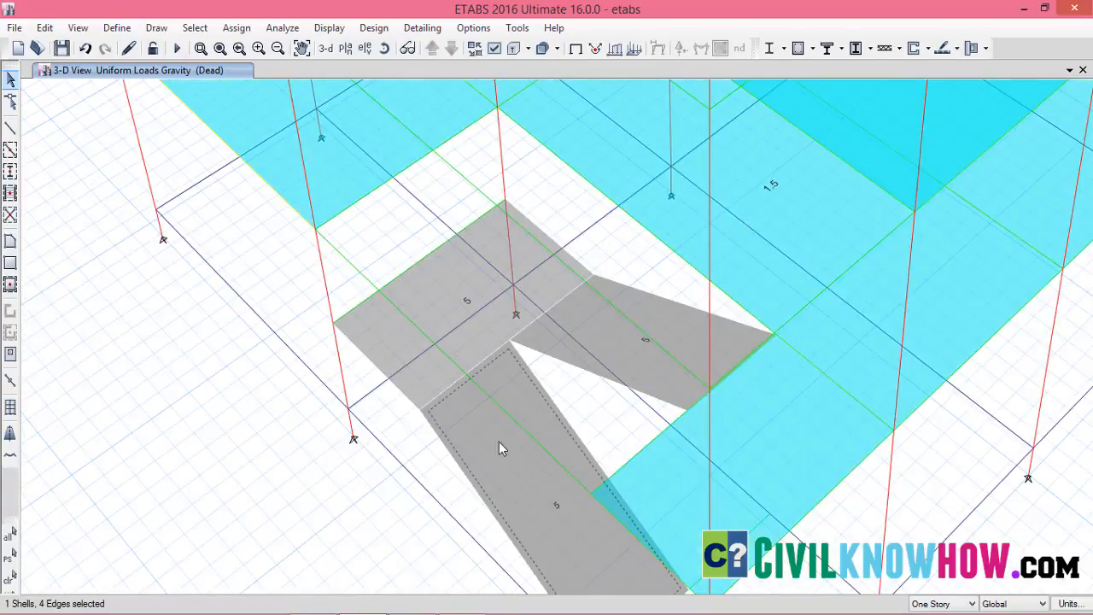
left_click(456, 294)
left_click(611, 342)
left_click(45, 27)
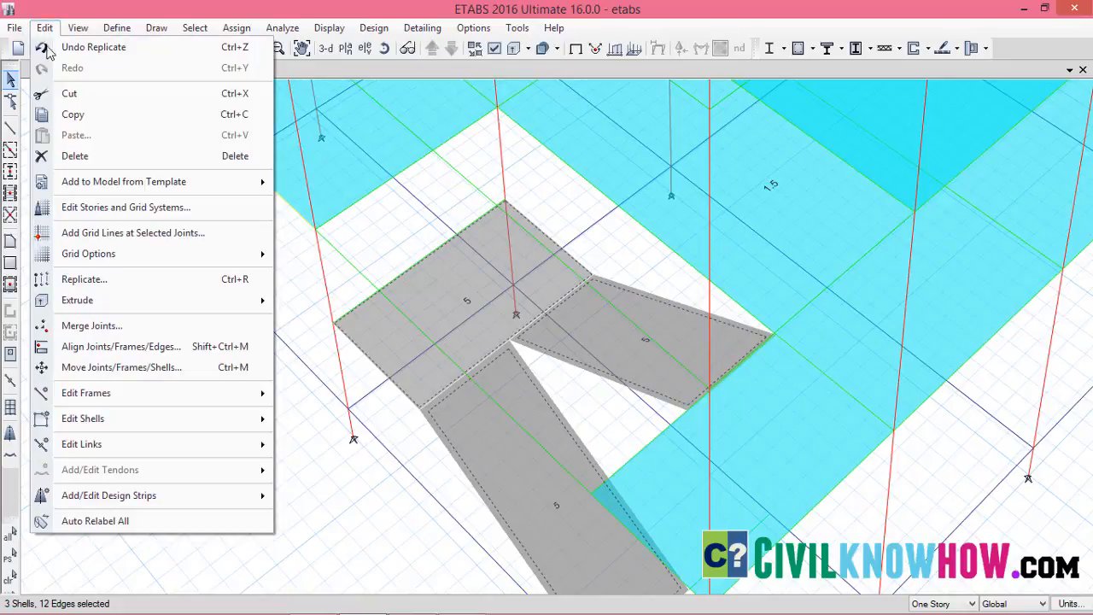
left_click(123, 282)
left_click(555, 161)
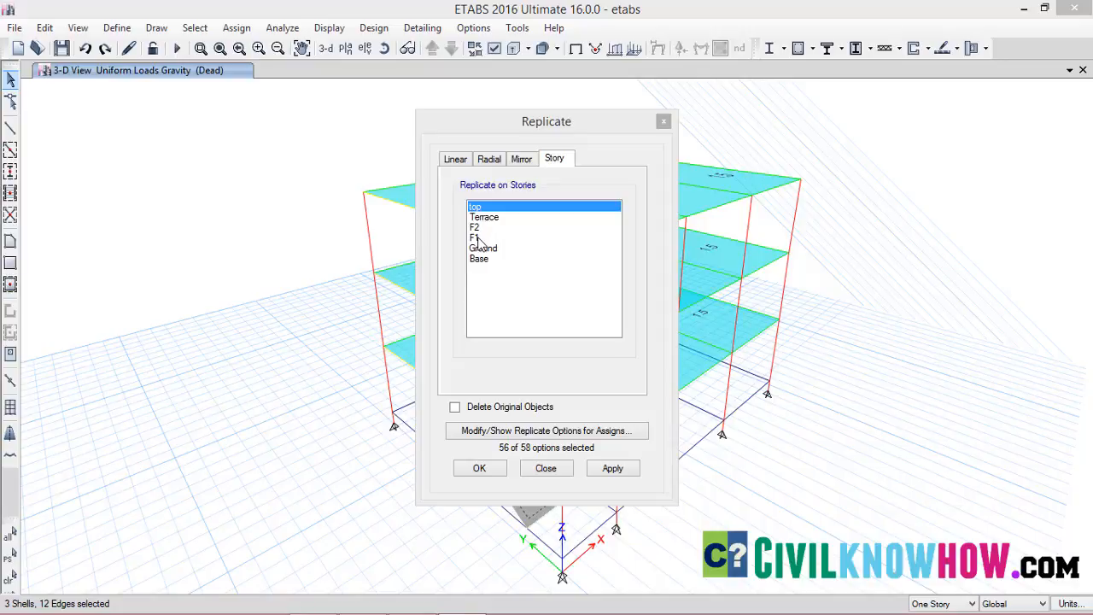
left_click_drag(481, 239, 488, 224)
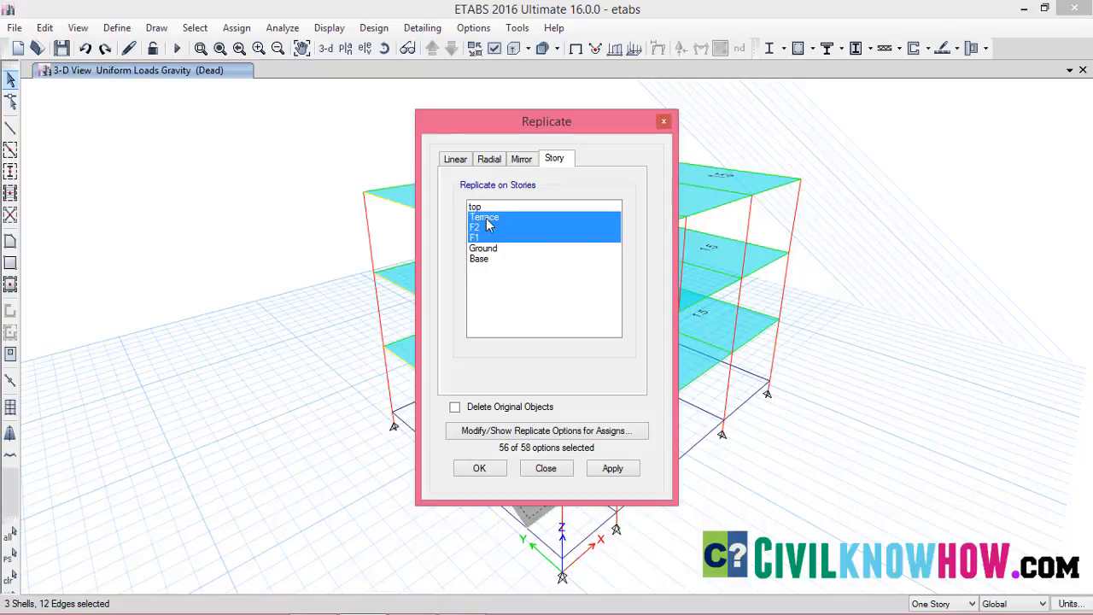
left_click(614, 468)
left_click(482, 469)
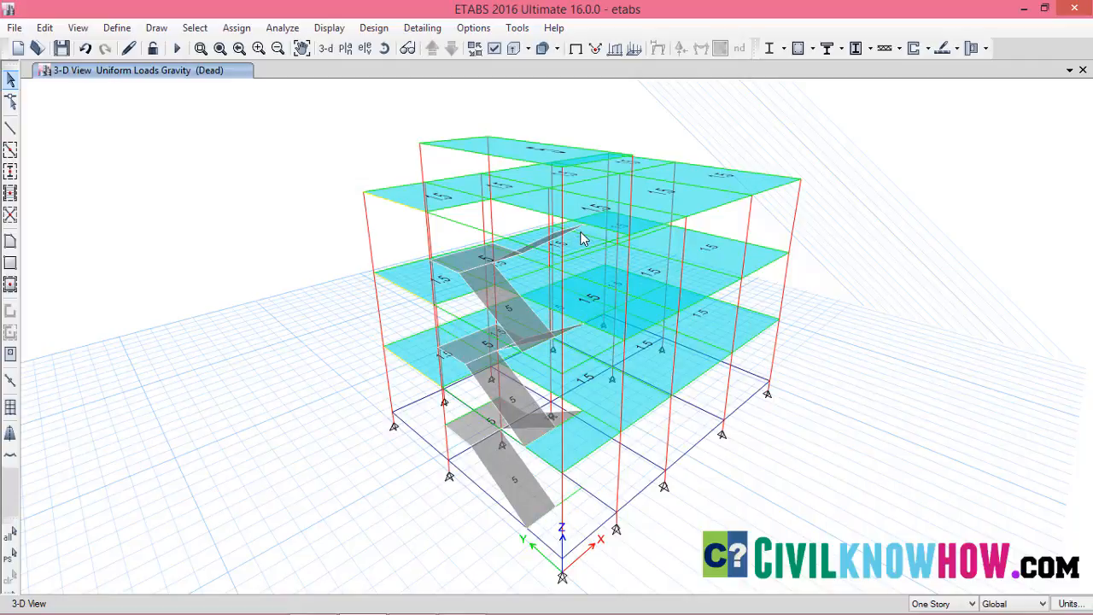
Rotate the 3-D model to examine the replicated stairs on every story from the side.
key("Right")
key("Right")
key("Right")
key("Right")
key("Right")
key("Right")
key("Right")
key("Right")
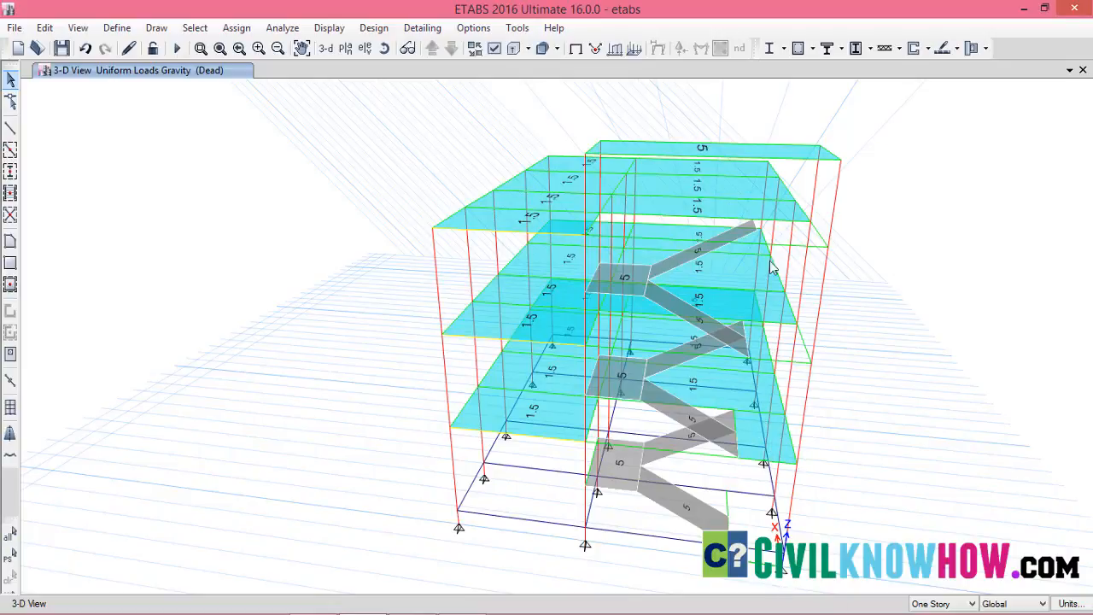
Show the plan view of story F1.
left_click(345, 49)
left_click(458, 281)
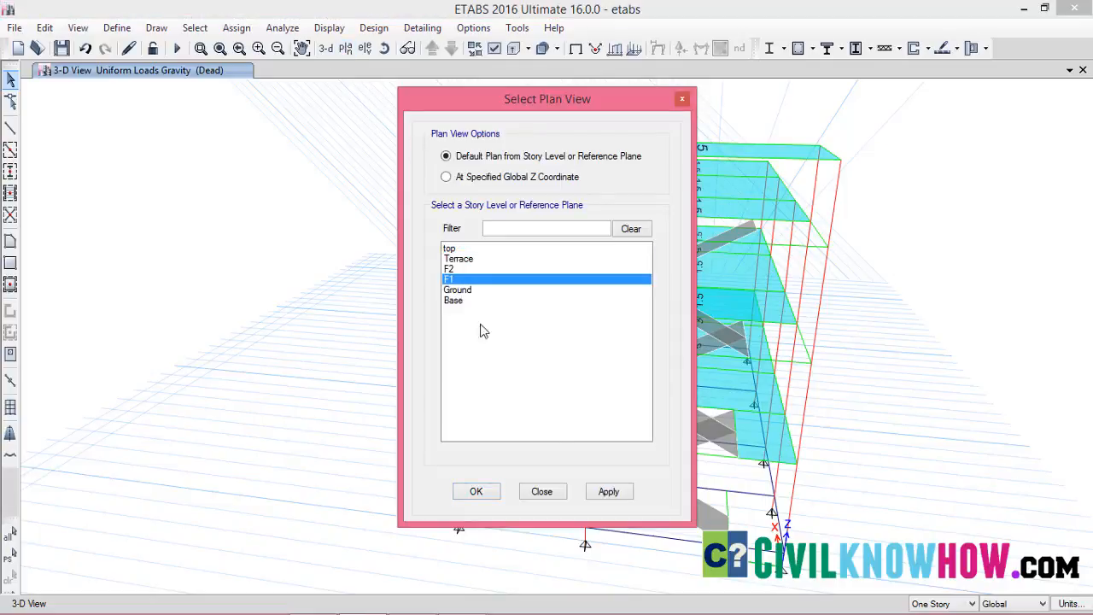
left_click(605, 497)
left_click(487, 494)
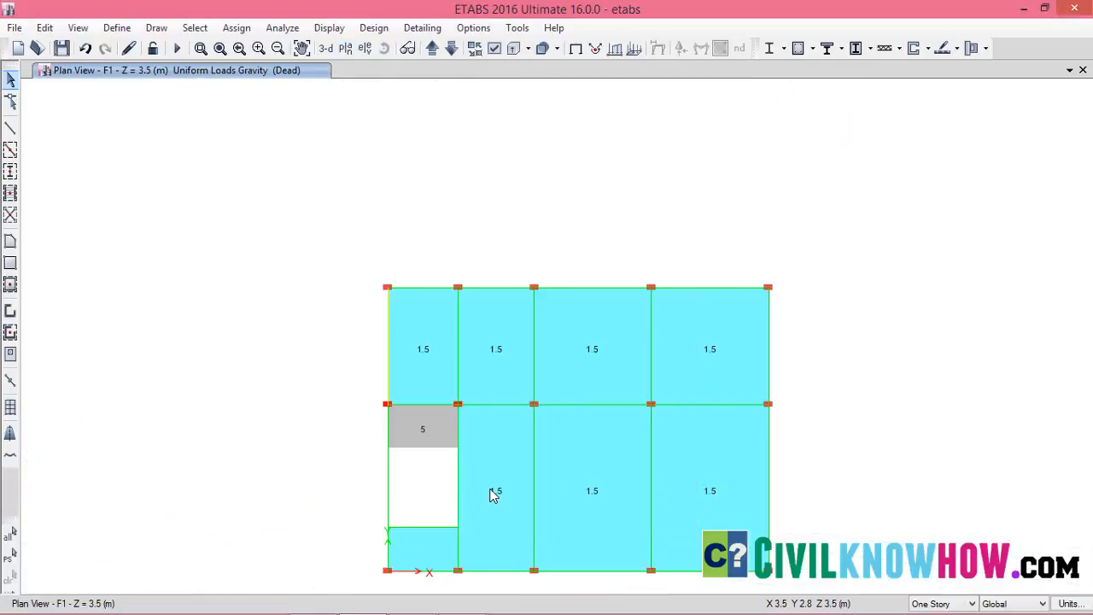
Try to assign a uniform load of 2 kN/m² to the small F1 floor slab at the bay's front edge.
left_click(449, 441)
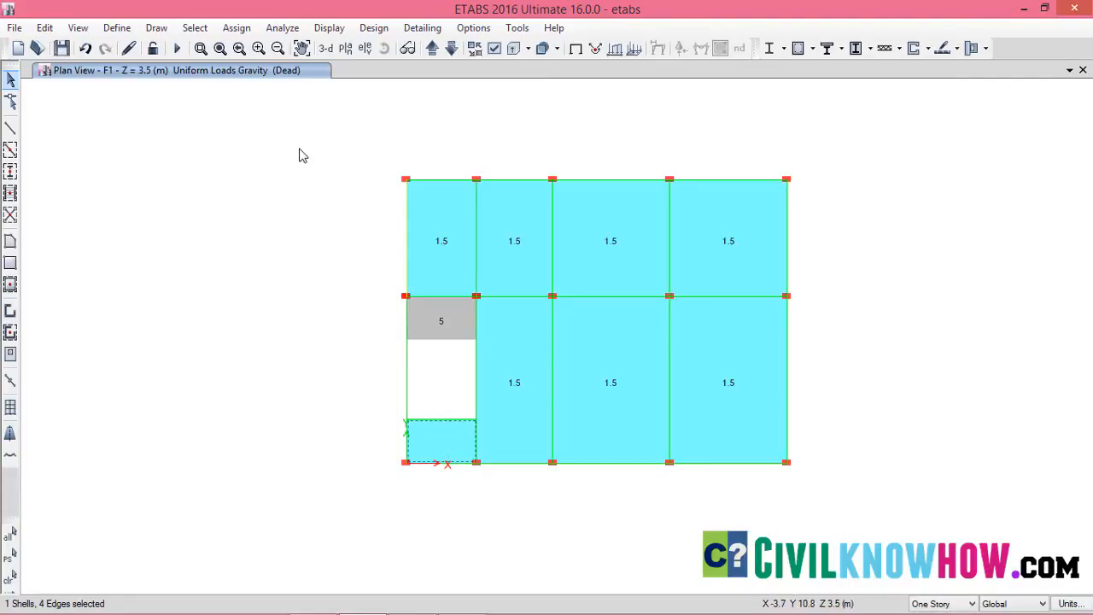
left_click(235, 28)
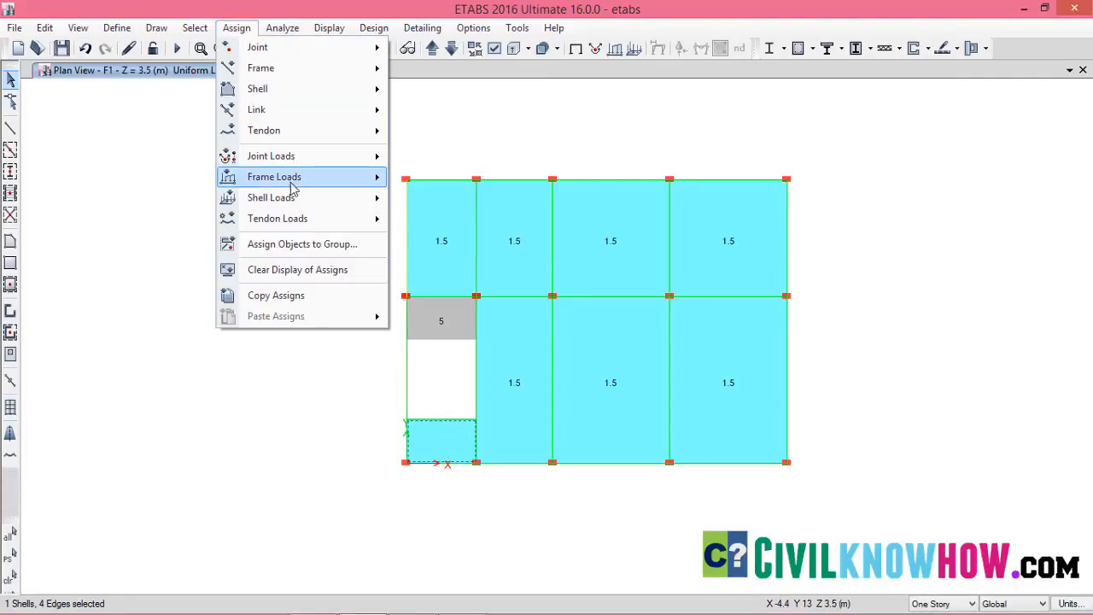
mouse_move(359, 199)
left_click(478, 217)
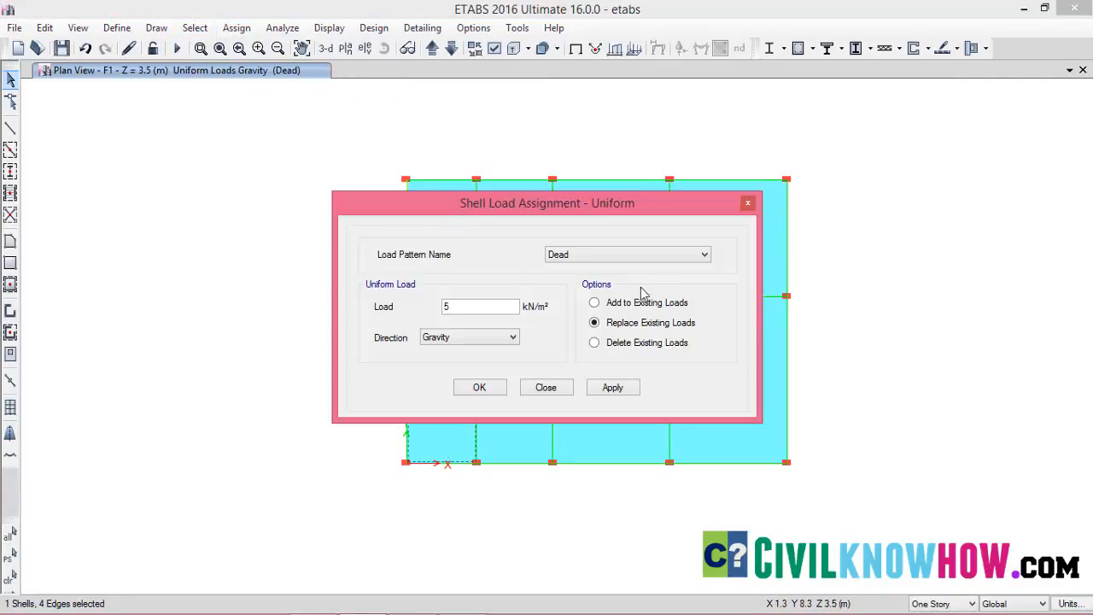
left_click_drag(457, 305, 435, 309)
left_click(546, 388)
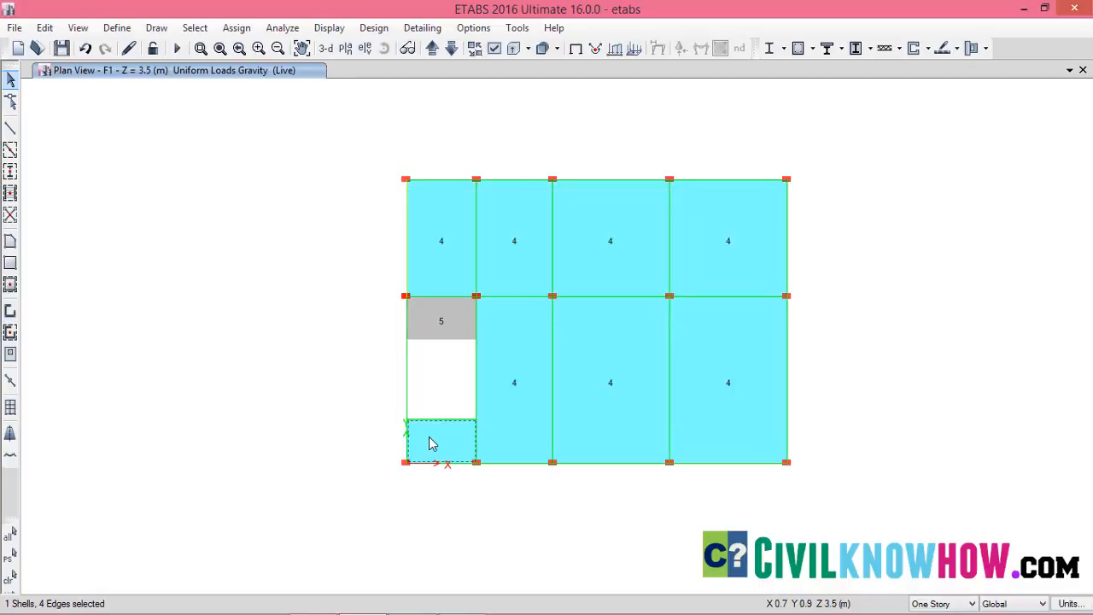
Assign a uniform Live gravity load of 2 kN/m² to the small F1 slab strip, replacing existing loads.
left_click(238, 29)
mouse_move(307, 167)
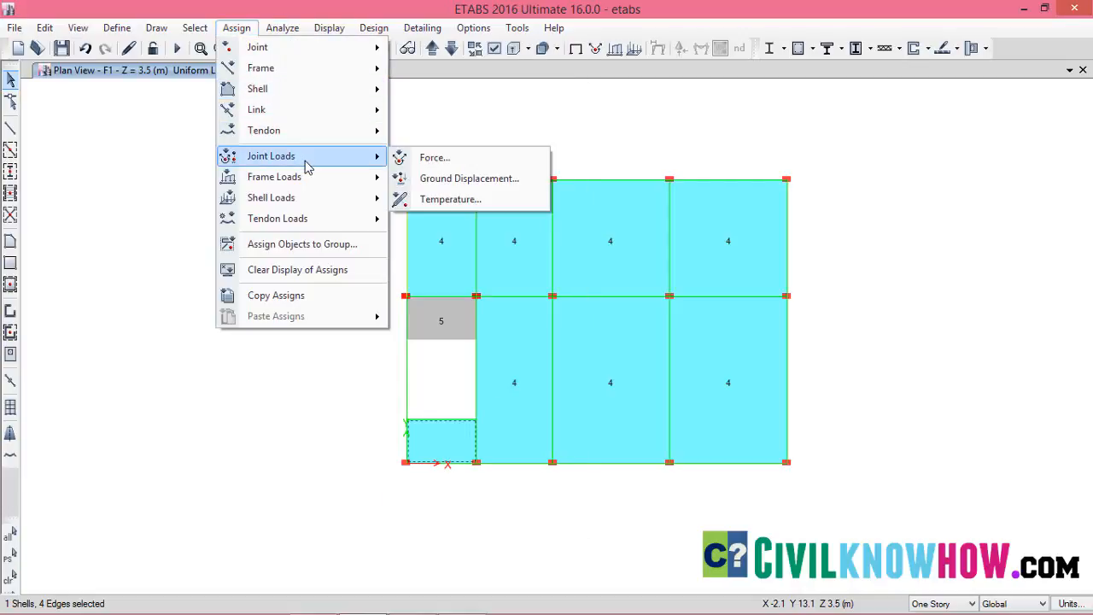
mouse_move(311, 197)
left_click(444, 221)
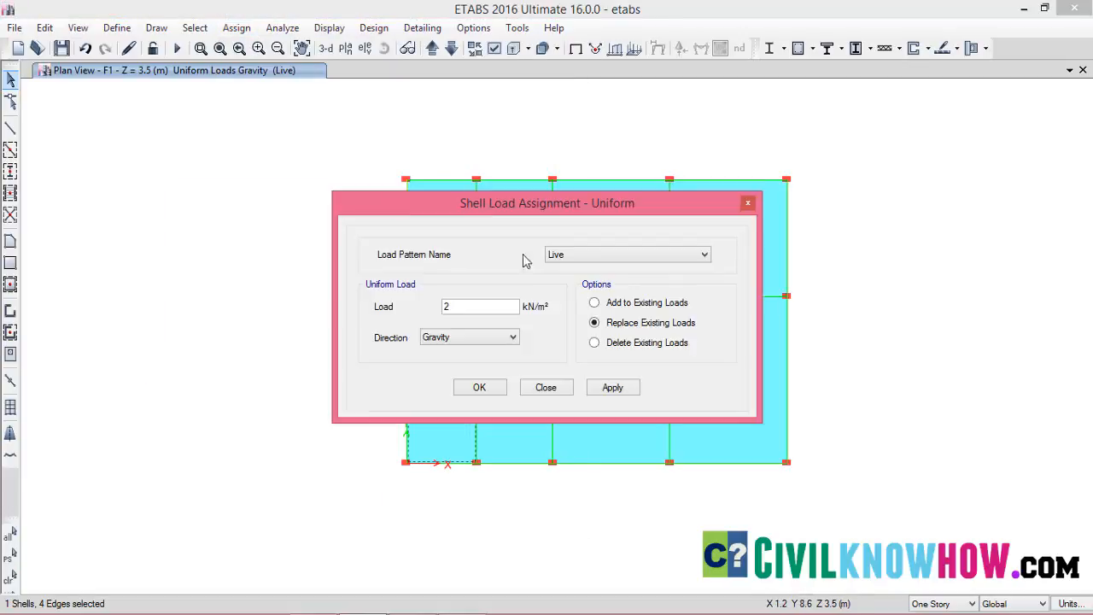
left_click_drag(463, 306, 419, 320)
left_click(622, 392)
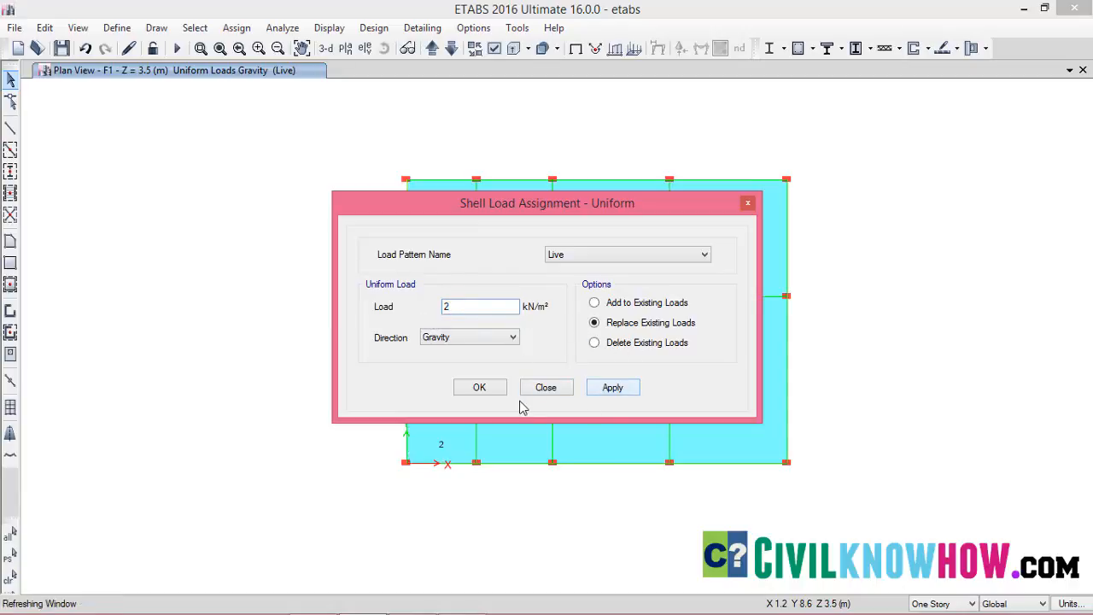
left_click(485, 388)
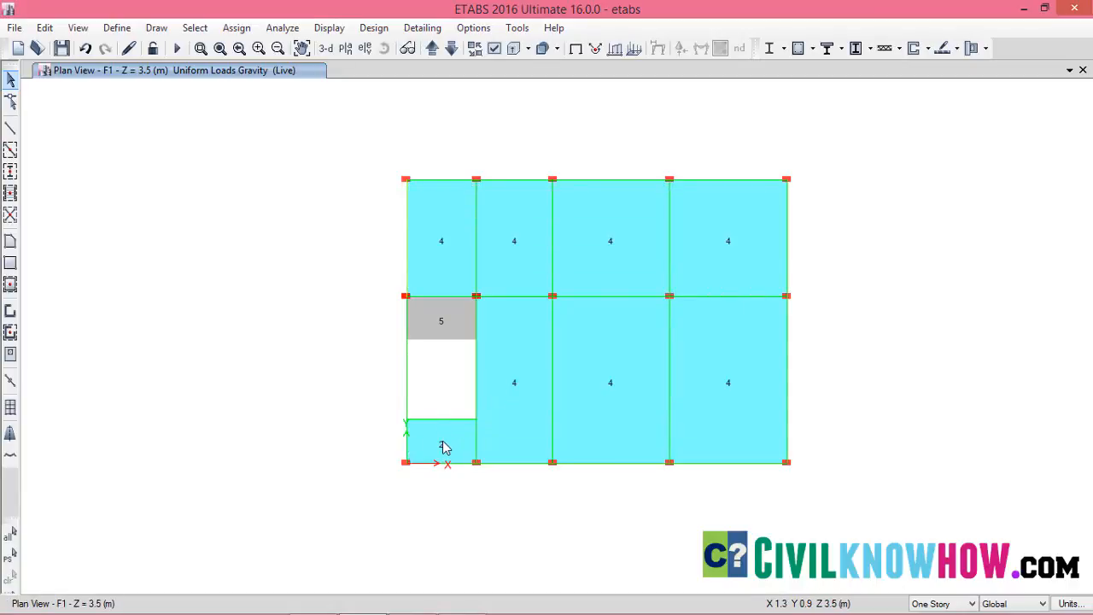
Replicate the small loaded F1 slab strip at the stair bay's front edge on stories Terrace and F2.
left_click(443, 449)
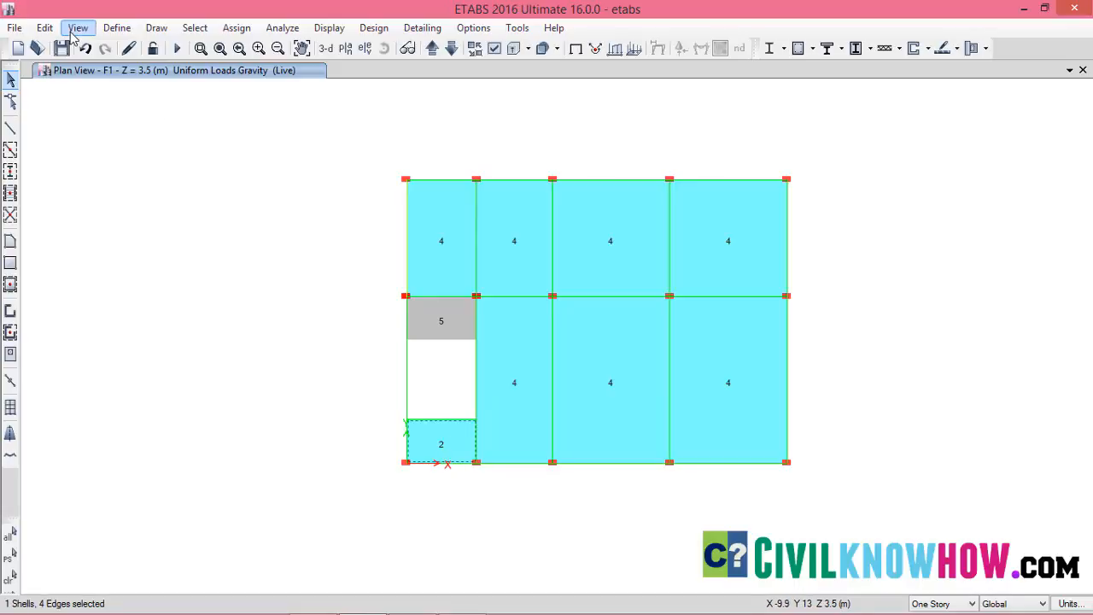
left_click(45, 27)
left_click(137, 279)
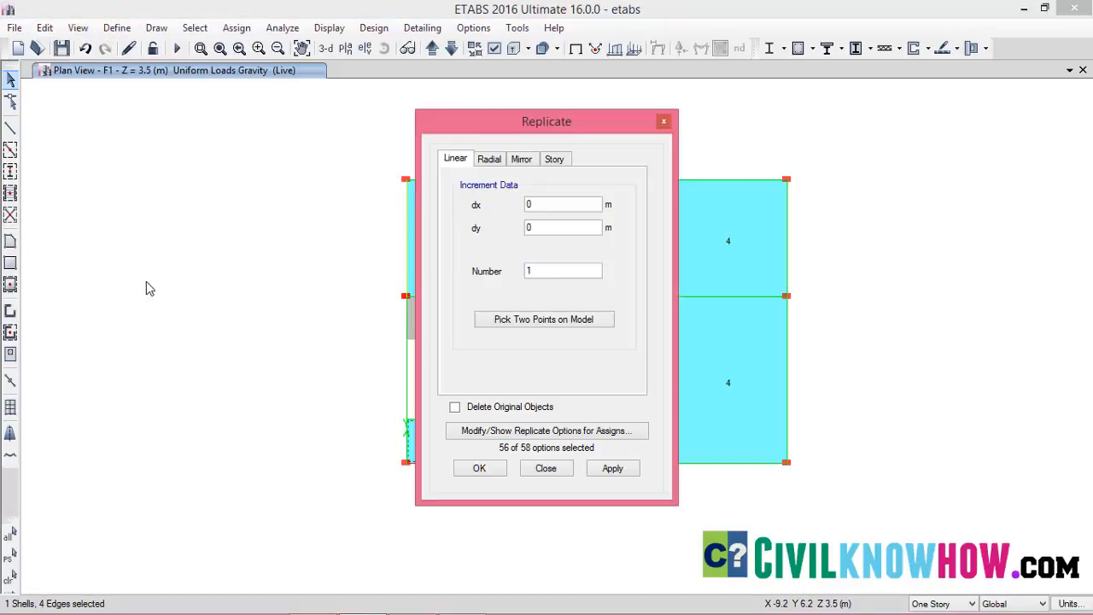
left_click(554, 159)
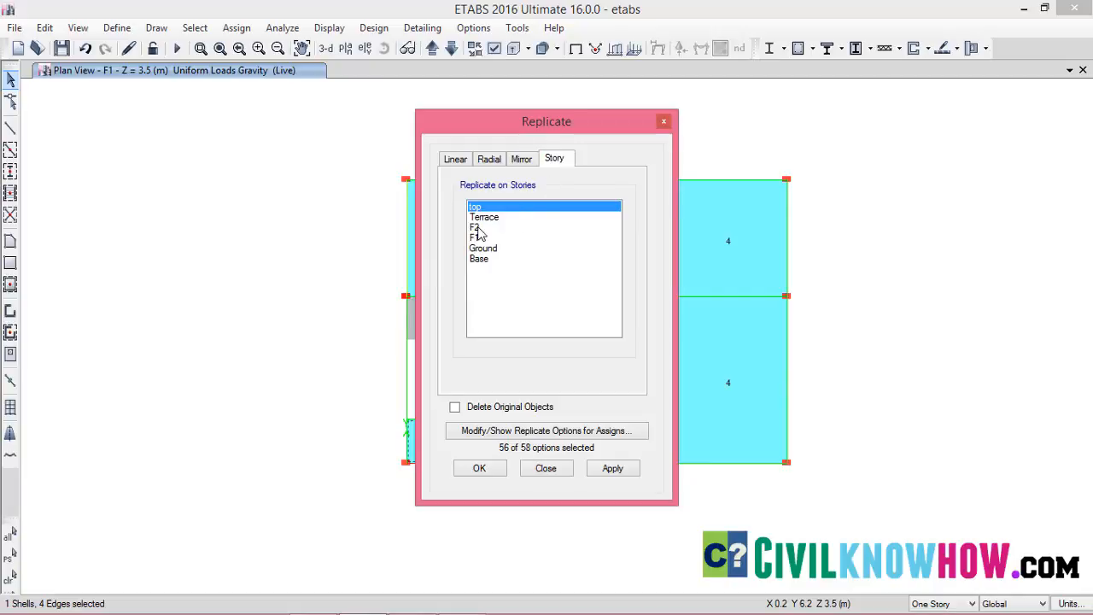
left_click_drag(483, 228, 484, 220)
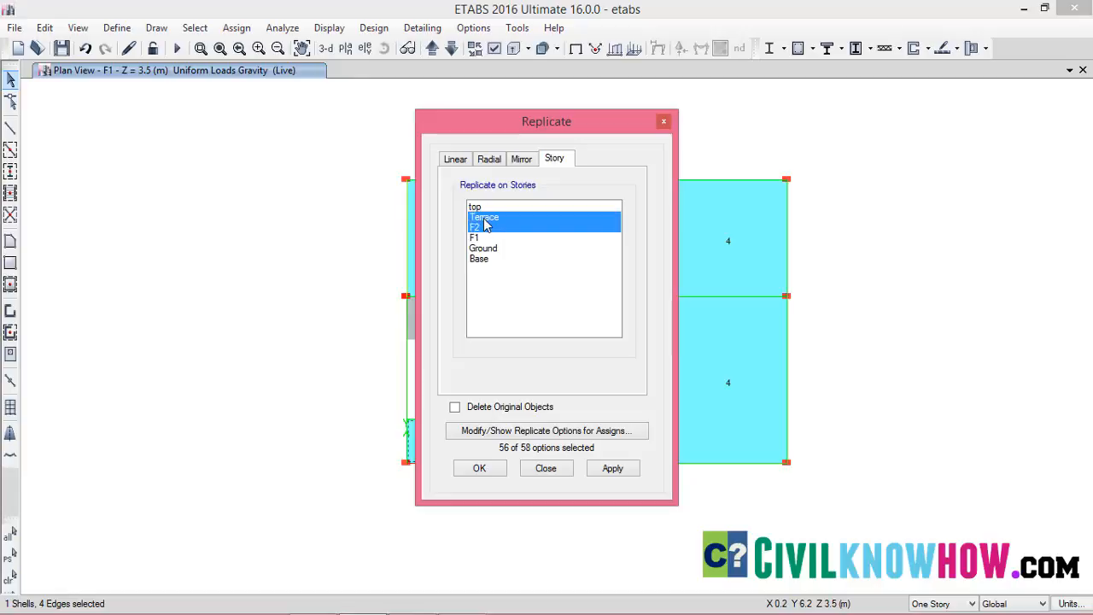
left_click(612, 468)
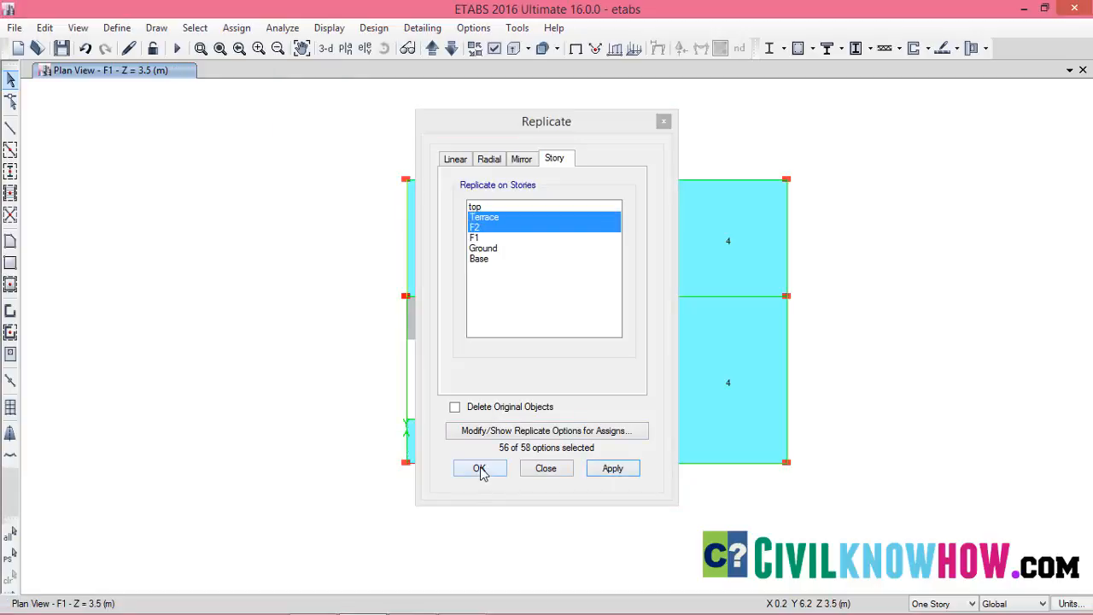
left_click(480, 468)
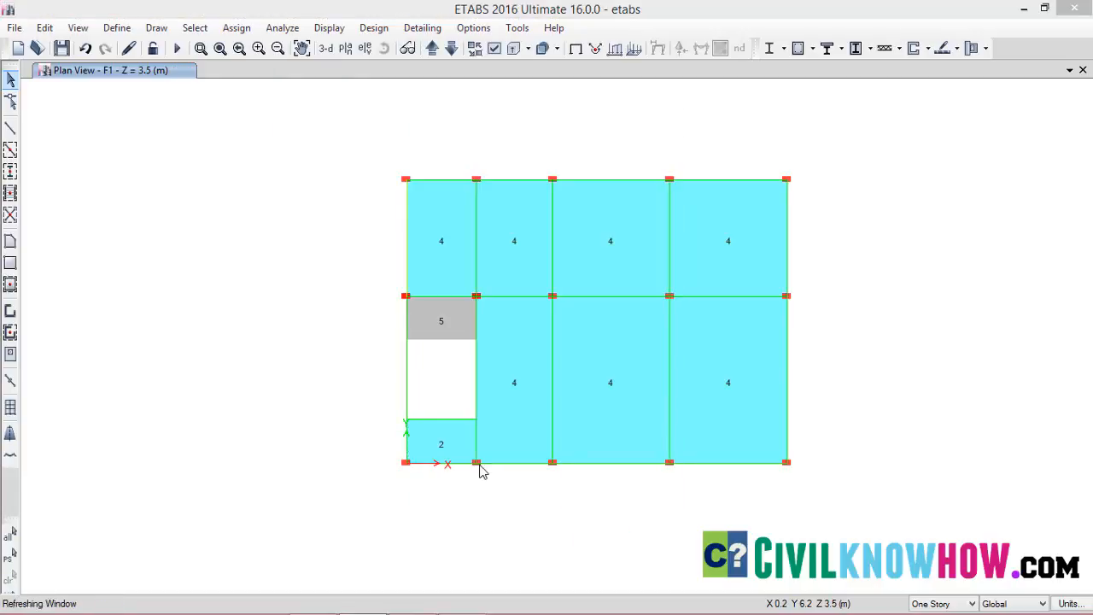
Show the 3-D view and rotate it to examine the live loads on the stairs and slab strips of every story.
left_click(326, 49)
scroll(578, 430, "up", 5)
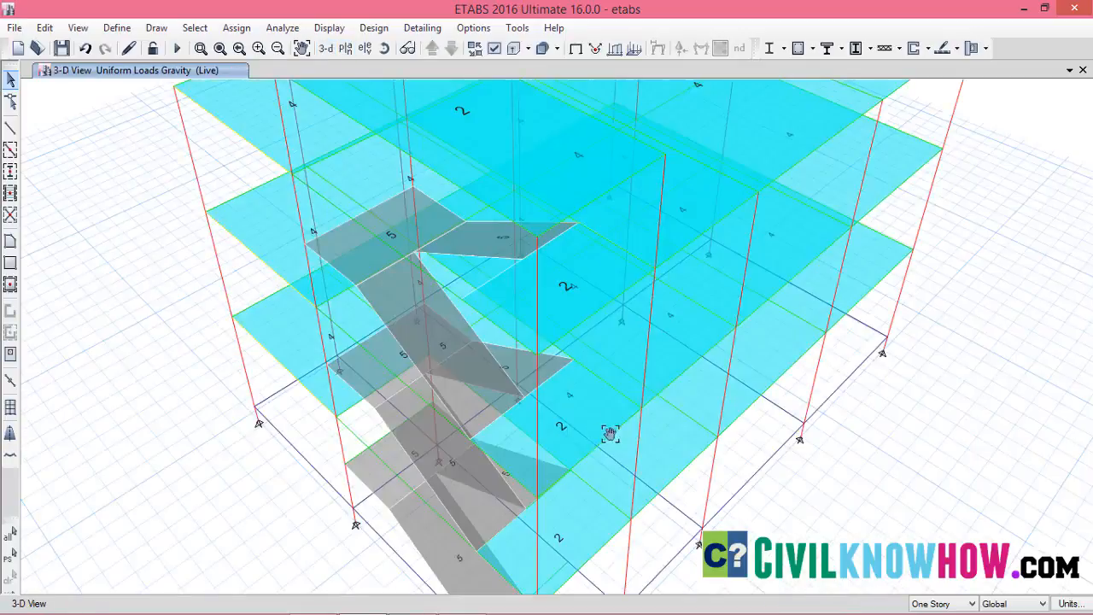
scroll(664, 365, "down", 5)
scroll(665, 365, "up", 8)
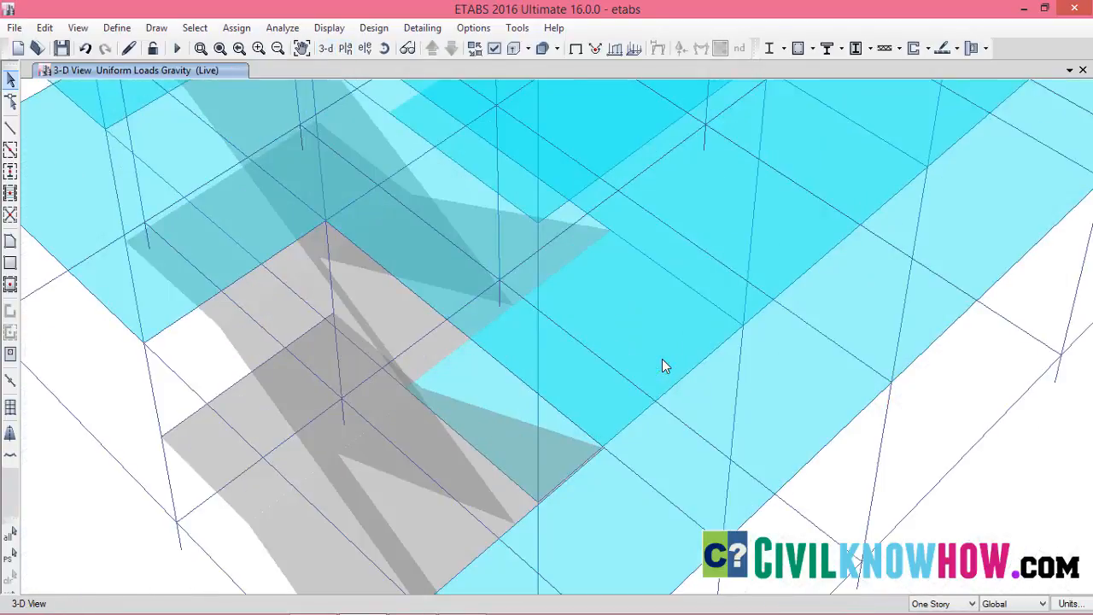
scroll(662, 358, "down", 7)
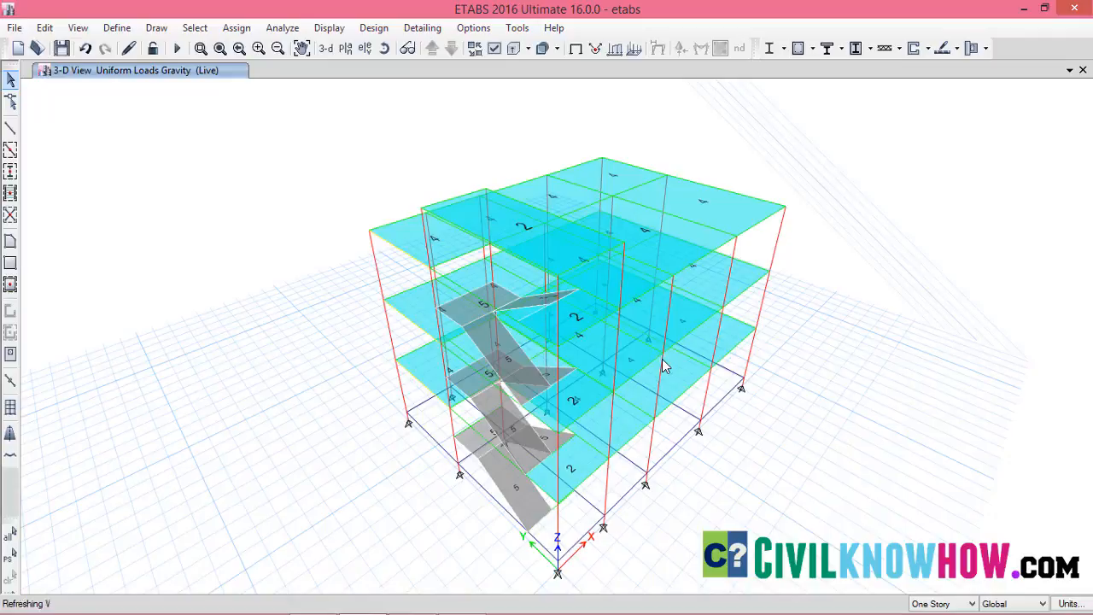
middle_click_drag(662, 330, 780, 232, "shift")
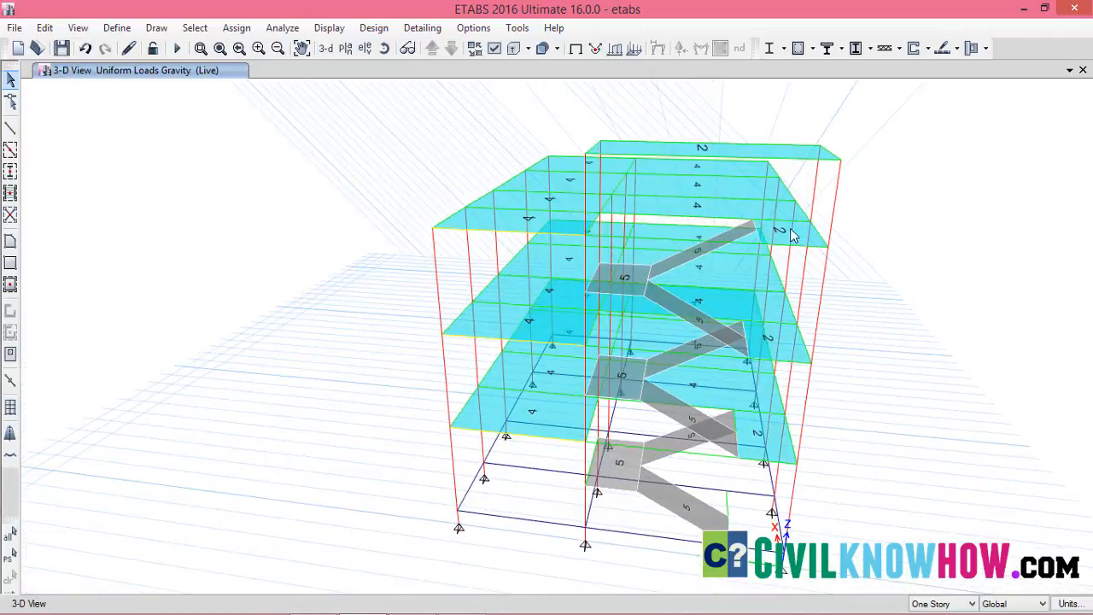
middle_click_drag(750, 478, 803, 367, "shift")
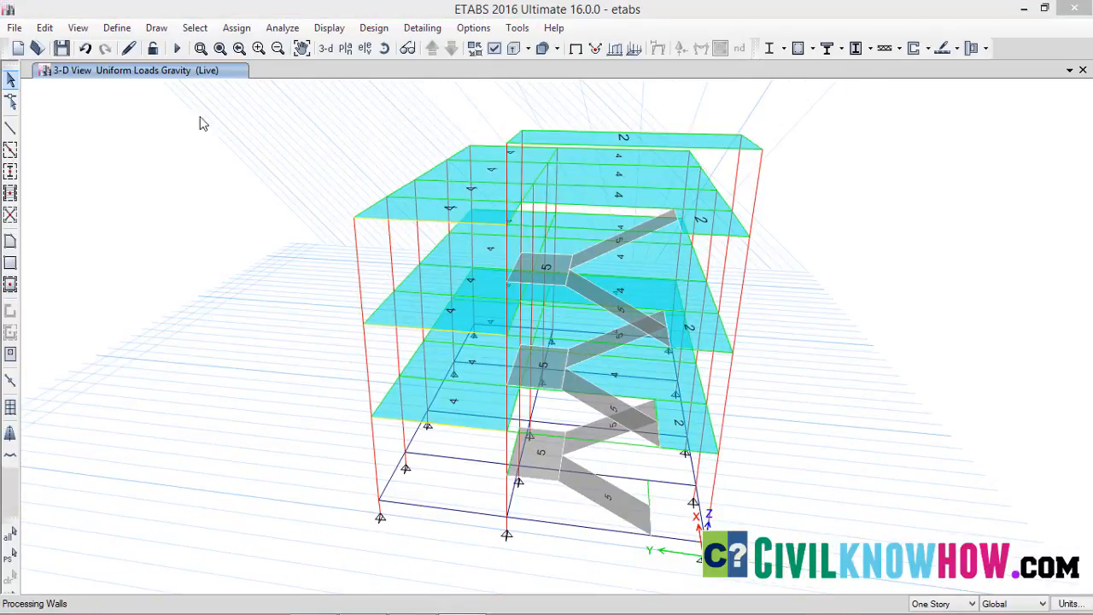
Show the 3D rendered view of the building and look closer at the stair flights and landings.
left_click(79, 29)
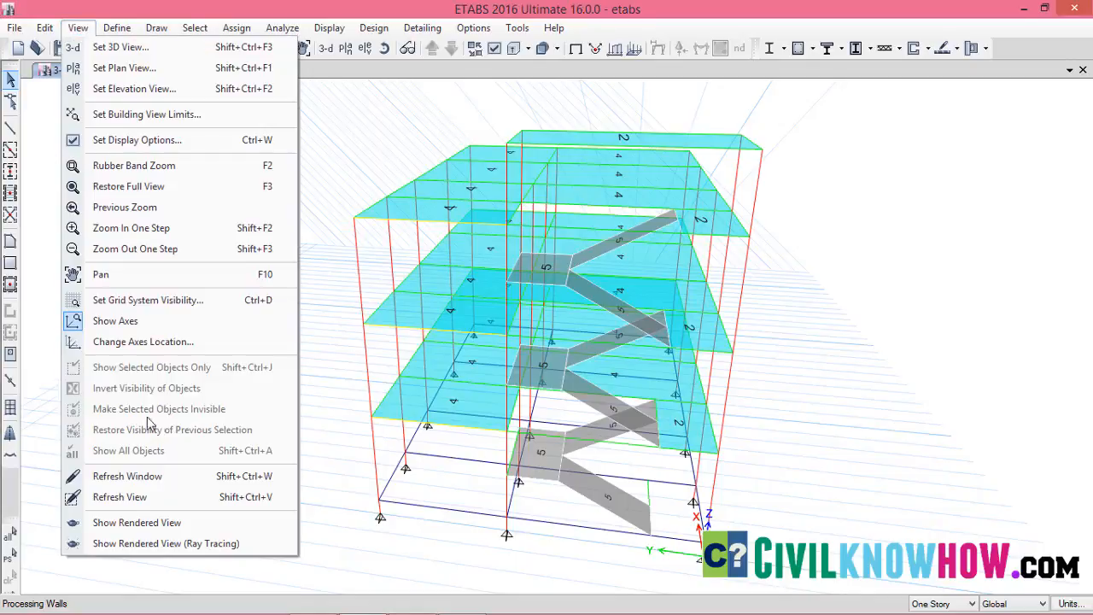
left_click(142, 523)
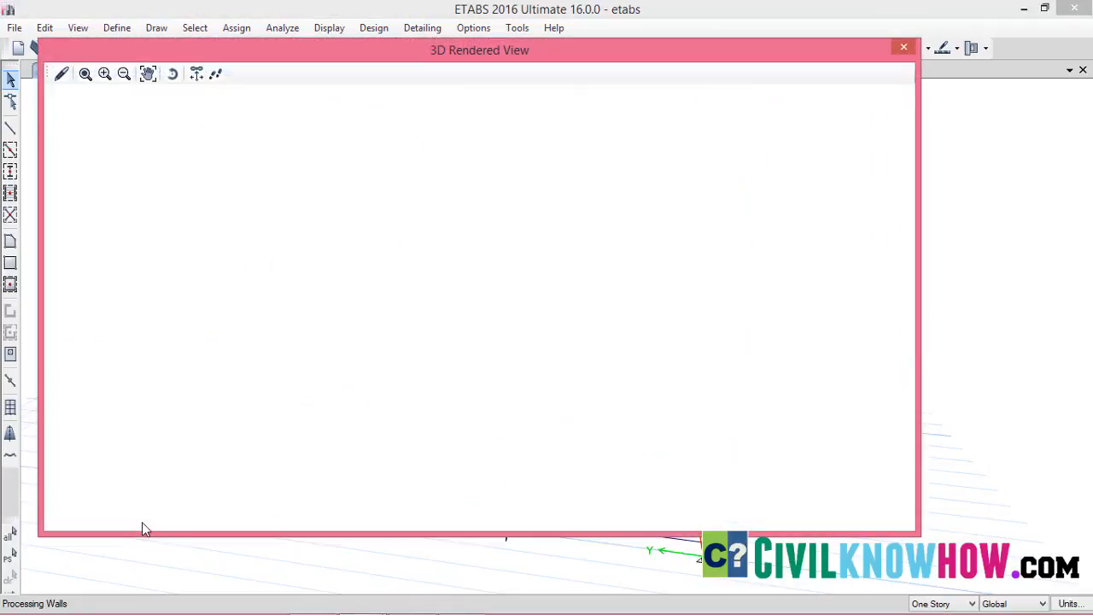
scroll(534, 342, "up", 4)
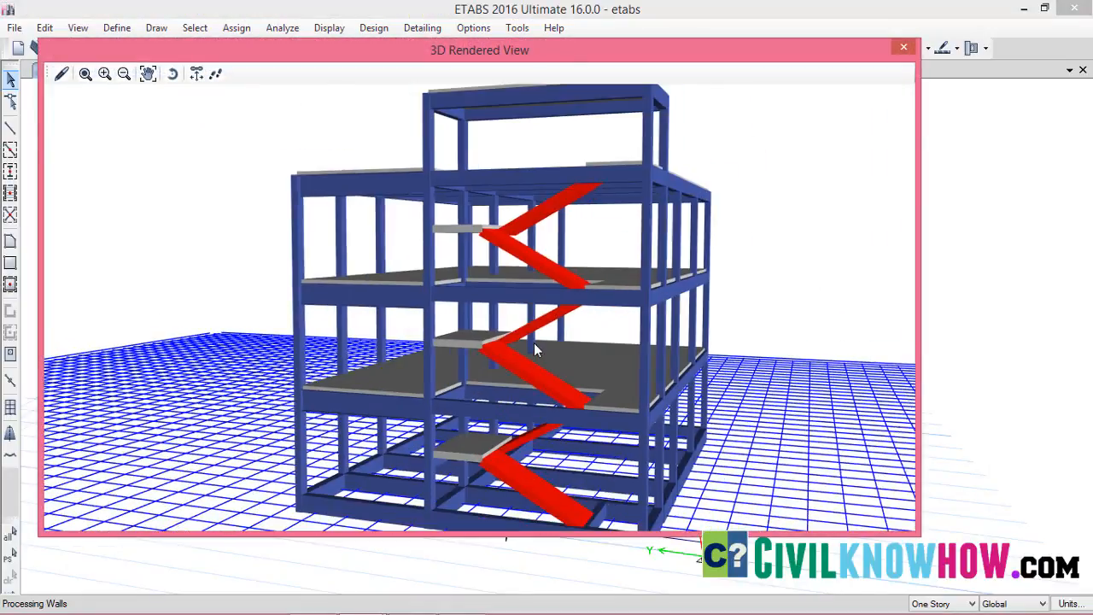